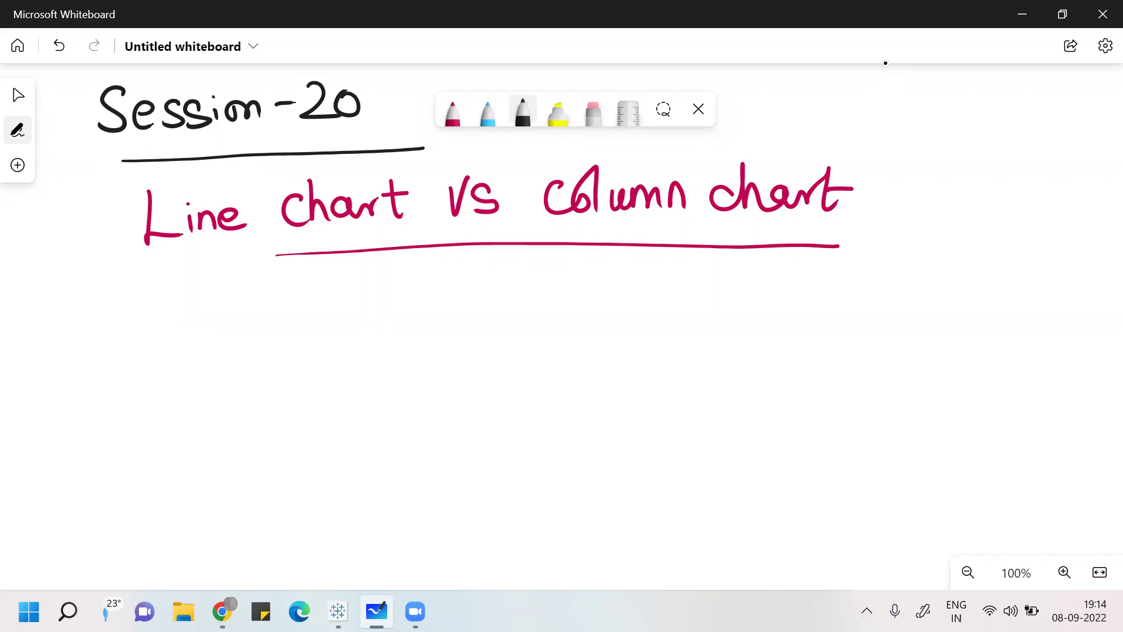
Sketch a black chart below the title with two axes, three columns and a wavy line running across them
mouse_move(747, 288)
mouse_down()
mouse_move(827, 459)
mouse_move(1003, 451)
mouse_up()
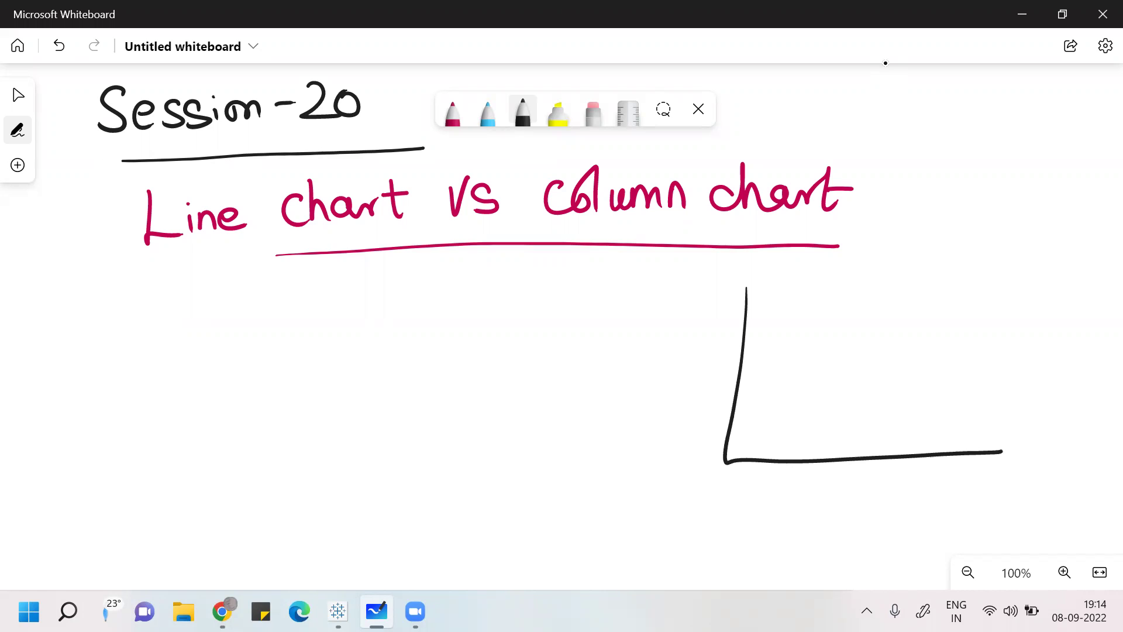
mouse_move(779, 372)
mouse_down()
mouse_move(813, 441)
mouse_move(810, 465)
mouse_up()
mouse_move(848, 347)
mouse_down()
mouse_move(843, 460)
mouse_move(887, 474)
mouse_up()
mouse_move(914, 384)
mouse_down()
mouse_move(966, 435)
mouse_move(969, 459)
mouse_up()
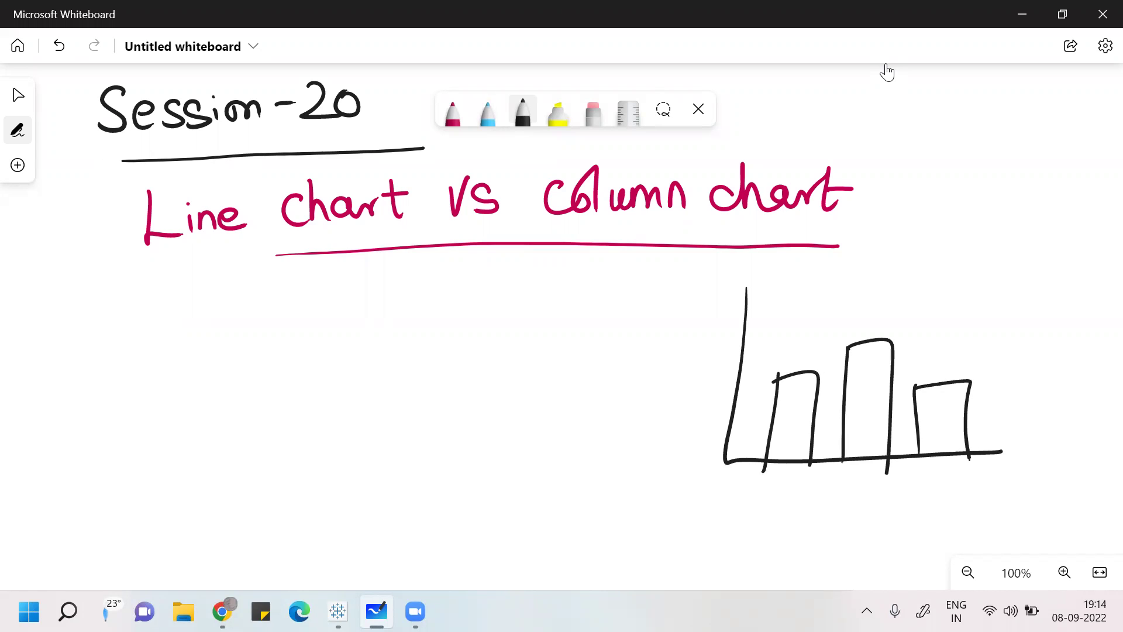
mouse_move(755, 401)
mouse_down()
mouse_move(856, 351)
mouse_move(966, 407)
mouse_move(1040, 354)
mouse_up()
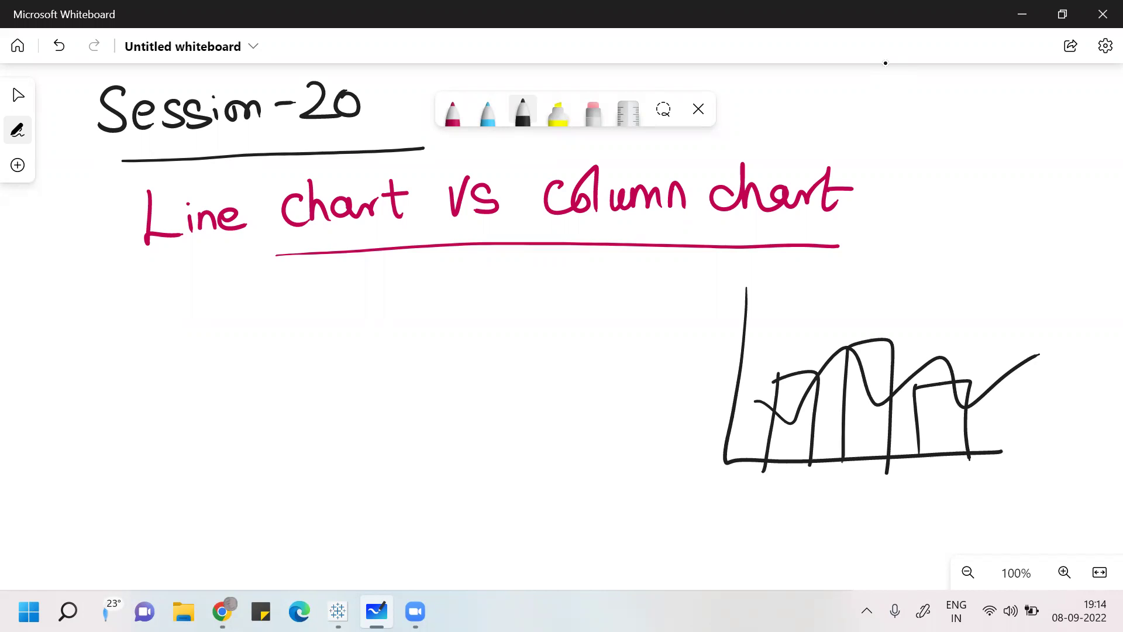
Circle "Line chart" in the title in blue and draw an arrow pointing down from it
key(Left)
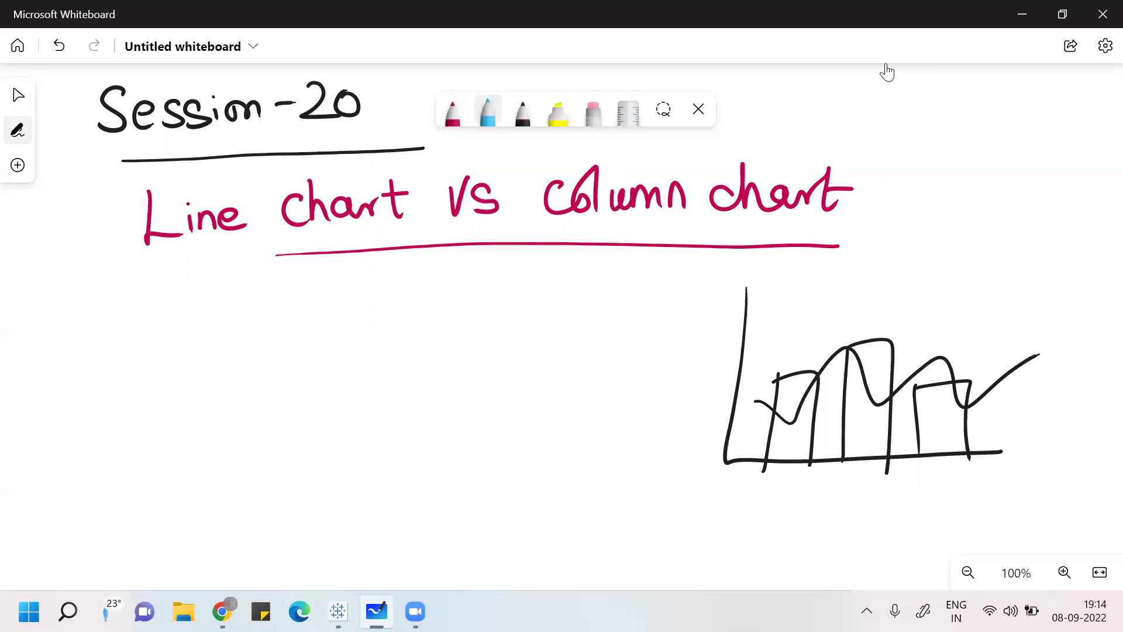
mouse_move(209, 275)
mouse_down()
mouse_move(442, 225)
mouse_move(273, 308)
mouse_move(319, 288)
mouse_move(294, 287)
mouse_move(305, 368)
mouse_up()
drag(293, 356, 321, 348)
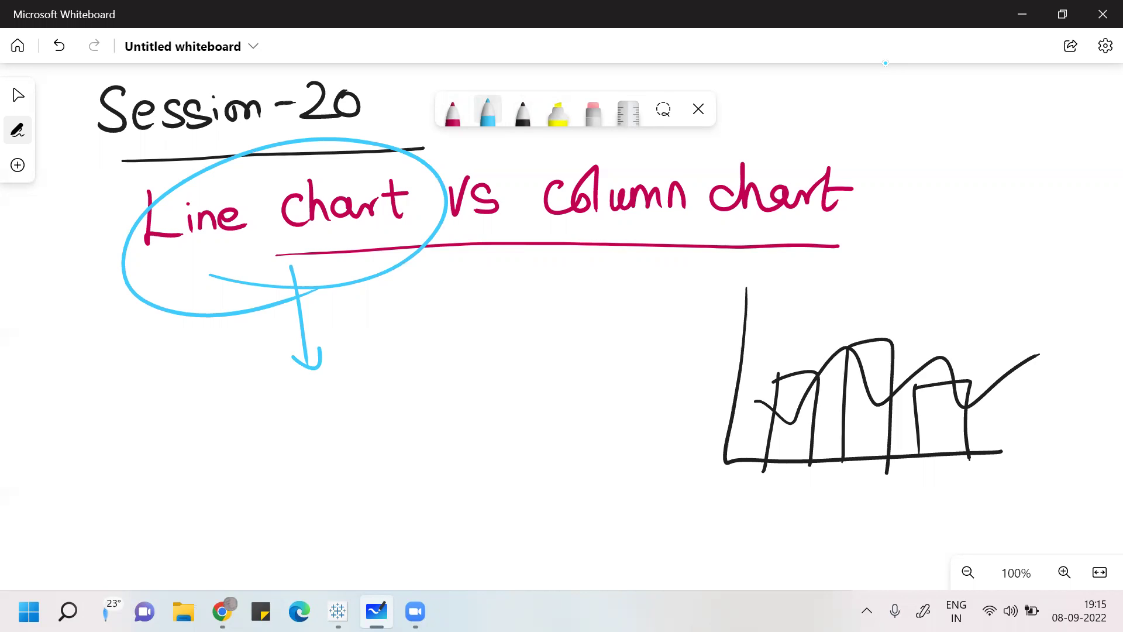
Handwrite "Time Series Analysis" in blue below the arrow and underline "Analysis" twice
drag(246, 388, 245, 430)
mouse_move(243, 413)
mouse_down()
mouse_move(262, 403)
mouse_move(277, 421)
mouse_move(310, 404)
mouse_up()
mouse_move(334, 376)
mouse_down()
mouse_move(340, 400)
mouse_move(396, 369)
mouse_move(420, 331)
mouse_up()
mouse_move(420, 331)
mouse_down()
mouse_move(421, 366)
mouse_move(468, 343)
mouse_up()
mouse_move(471, 351)
mouse_down()
mouse_move(495, 328)
mouse_move(497, 369)
mouse_up()
drag(504, 325, 531, 318)
click(529, 304)
drag(414, 403, 476, 377)
drag(422, 416, 470, 391)
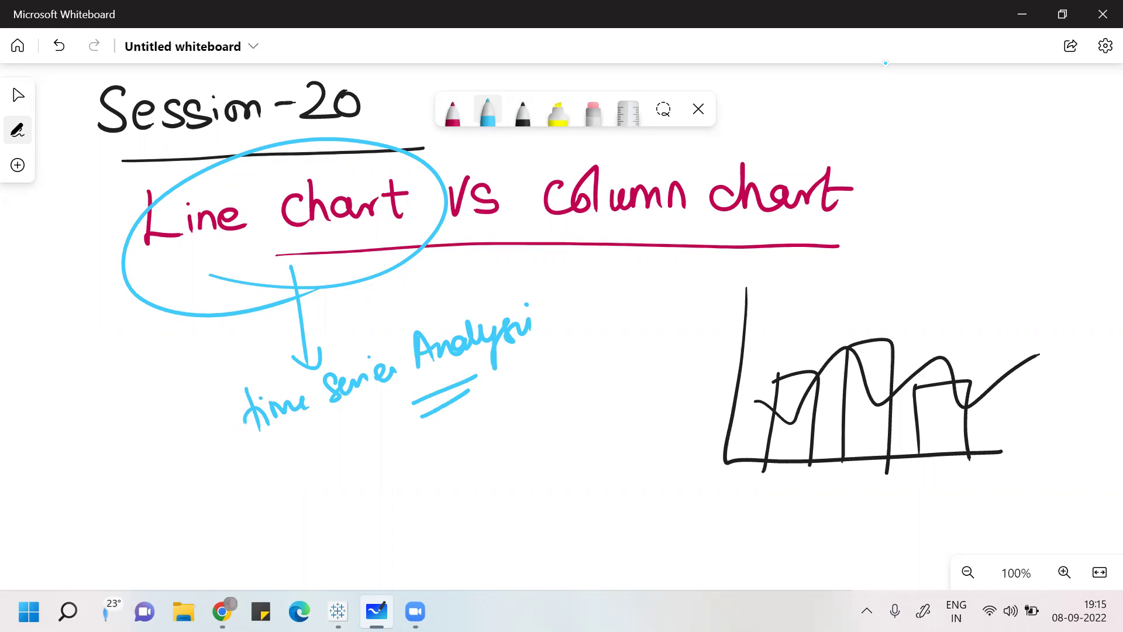
Switch to Tableau and look through the Orders fields for the date dimensions
key(alt+Tab)
key(alt+Tab)
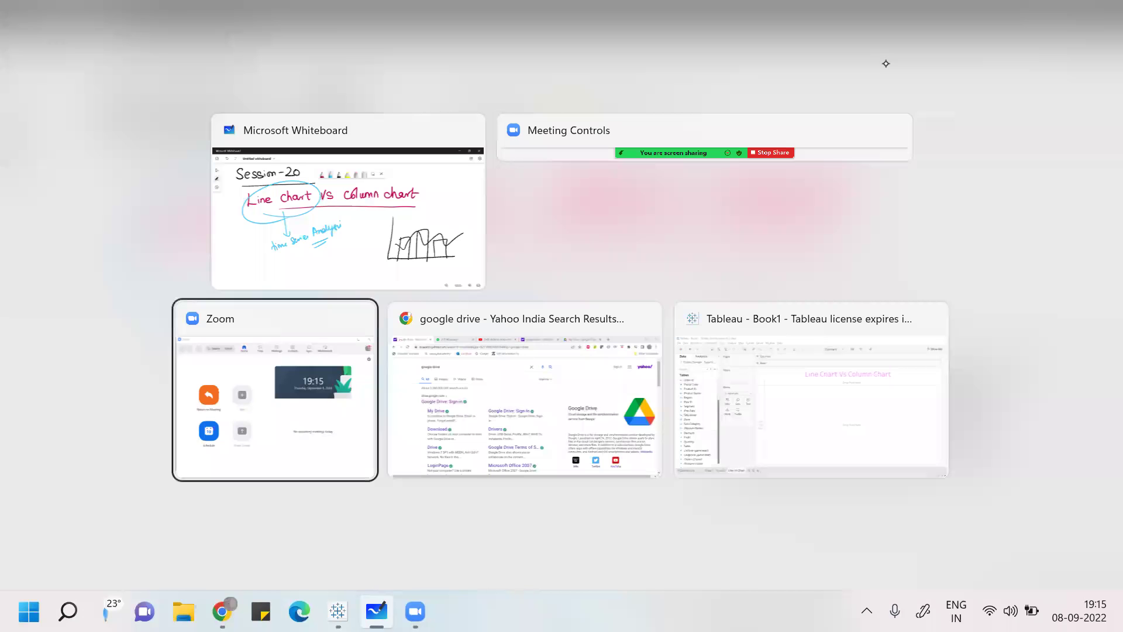
key(alt+Tab)
key(alt+Tab)
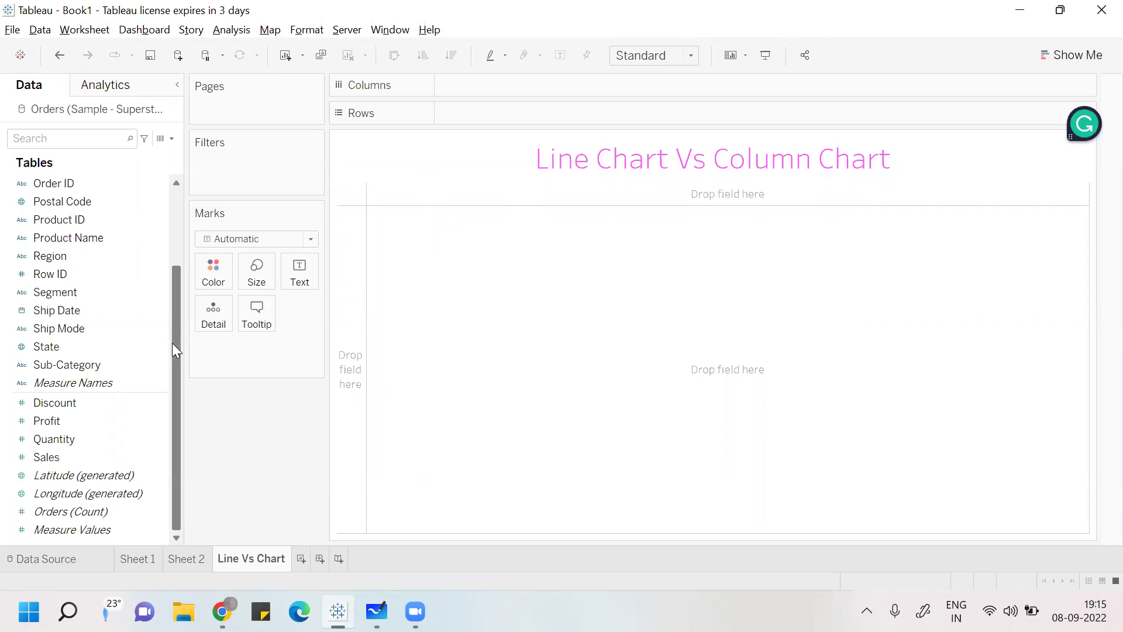
drag(172, 342, 175, 263)
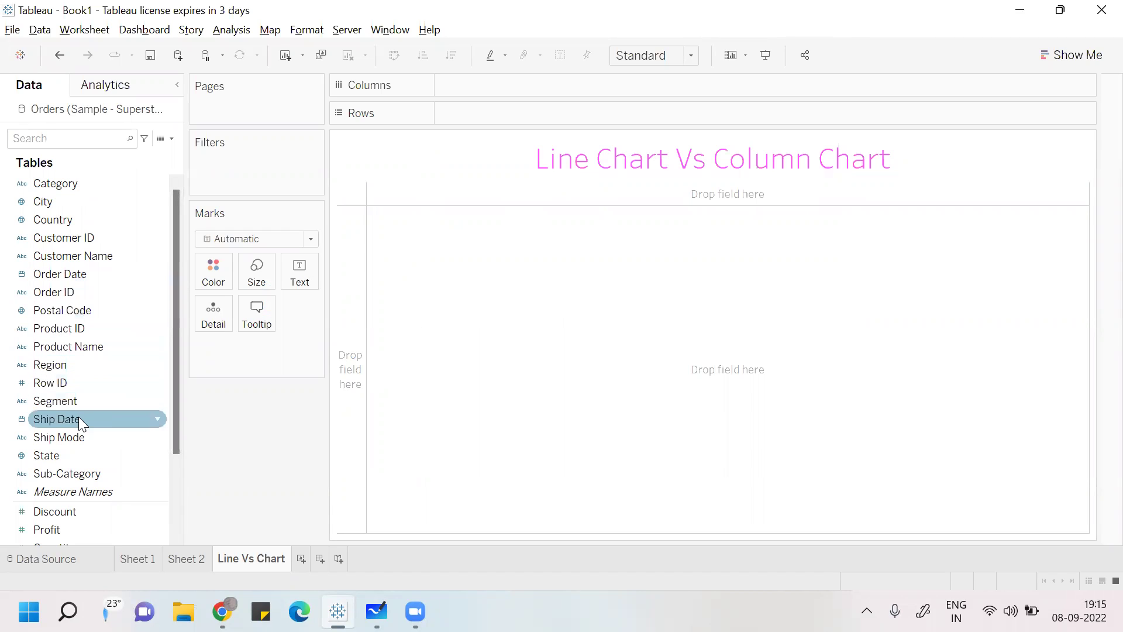
Return to Microsoft Whiteboard and label the sketched chart's horizontal axis "Order date" and vertical axis "Sales", underlining both
key(alt+Tab)
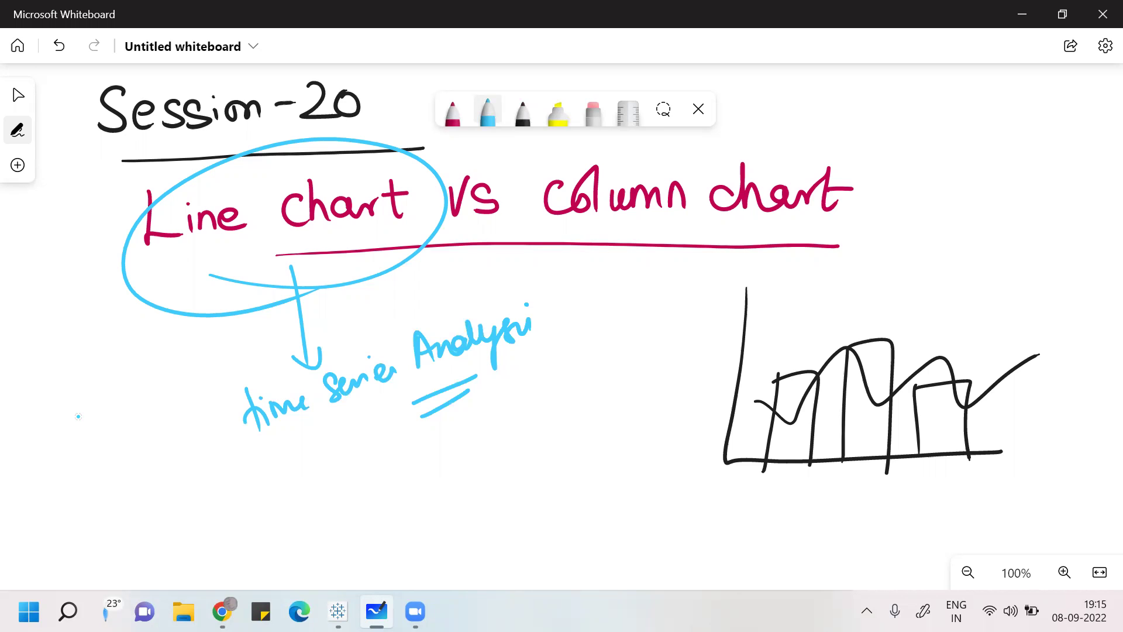
mouse_move(865, 495)
mouse_down()
mouse_move(923, 512)
mouse_move(944, 497)
mouse_move(970, 512)
mouse_up()
mouse_move(973, 481)
mouse_down()
mouse_move(976, 513)
mouse_move(980, 495)
mouse_up()
mouse_move(979, 505)
mouse_down()
mouse_move(998, 508)
mouse_move(996, 524)
mouse_up()
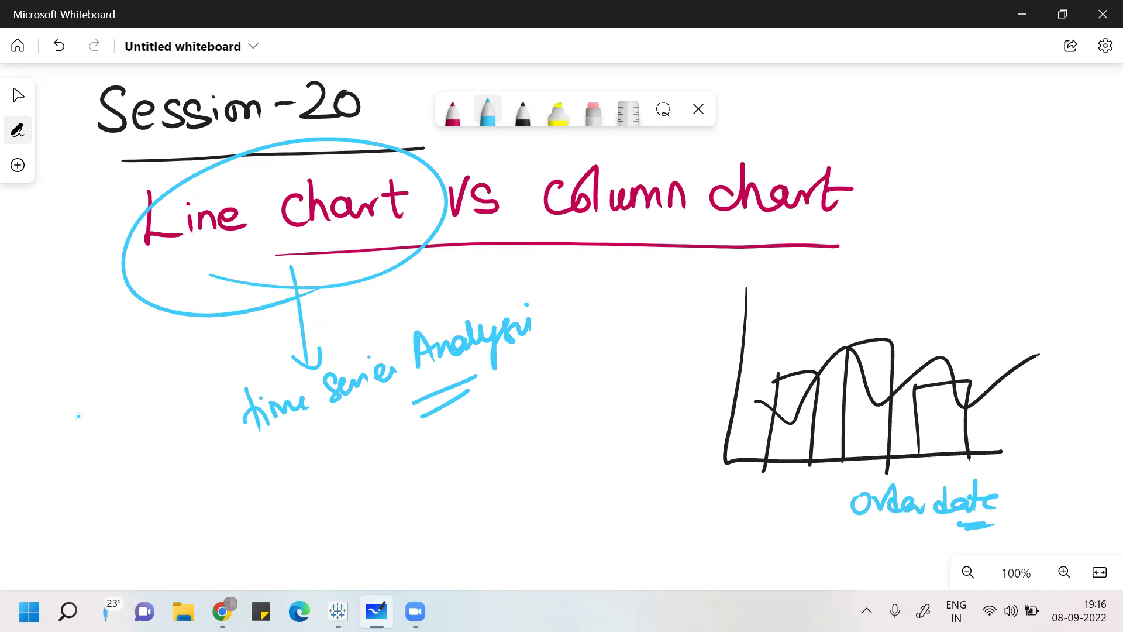
mouse_move(689, 329)
mouse_down()
mouse_move(673, 351)
mouse_move(702, 348)
mouse_move(710, 321)
mouse_up()
mouse_move(713, 335)
mouse_down()
mouse_move(736, 327)
mouse_move(735, 346)
mouse_up()
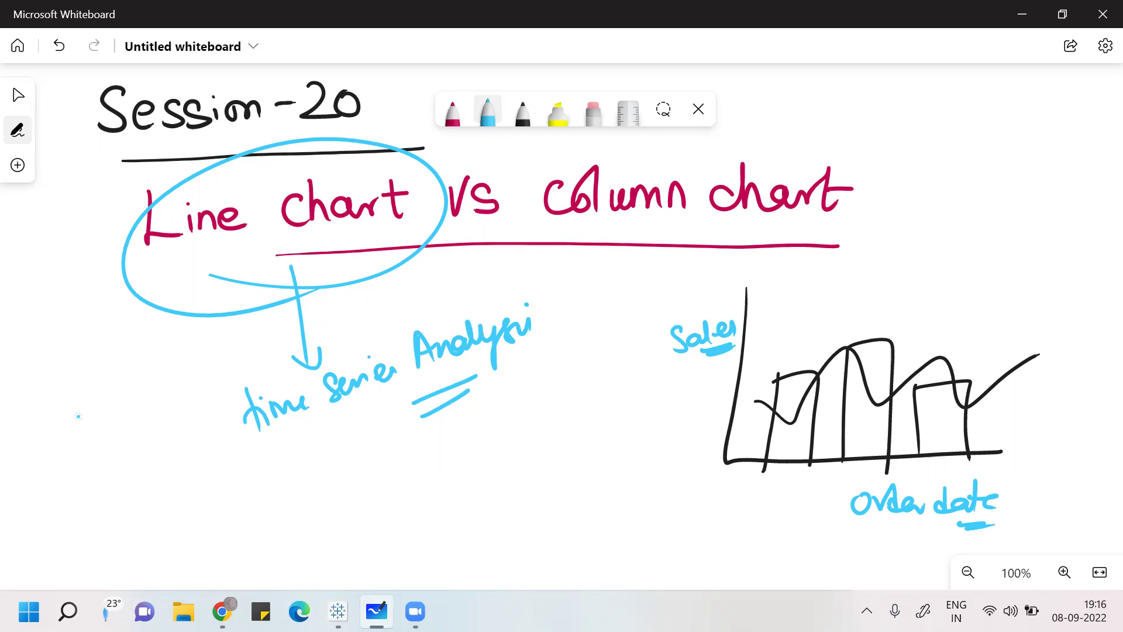
Circle the "Order date" and "Sales" labels, and mark "Order date" with an arrow to an underlined "iv"
mouse_move(924, 466)
mouse_down()
mouse_move(995, 545)
mouse_move(878, 471)
mouse_up()
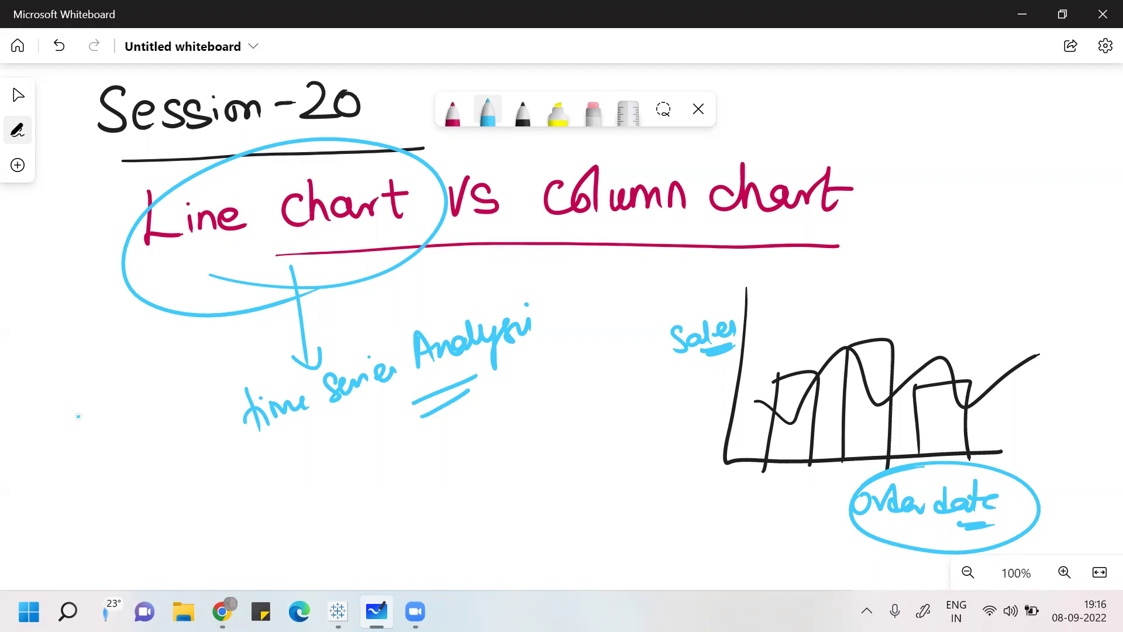
mouse_move(1001, 483)
mouse_down()
mouse_move(1045, 466)
mouse_move(1043, 475)
mouse_move(1047, 440)
mouse_move(1049, 453)
mouse_move(1077, 424)
mouse_up()
drag(1058, 463, 1103, 452)
drag(746, 299, 761, 319)
drag(664, 323, 713, 298)
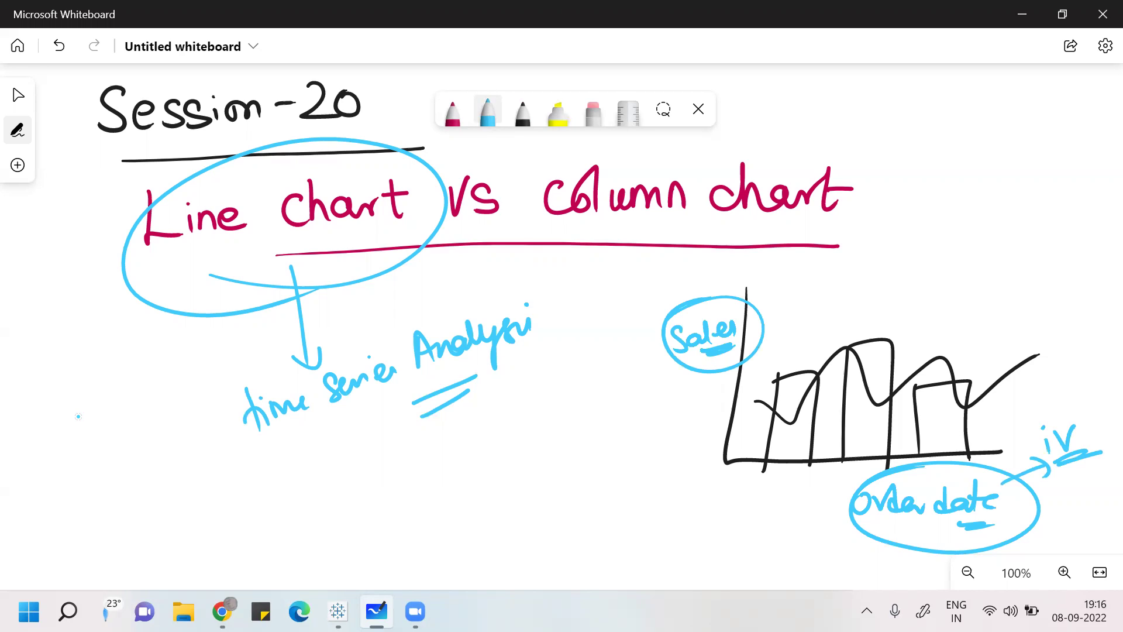
Switch to Tableau and build a line chart with Order Date by year on Columns and Sales on Rows
key(alt+Tab)
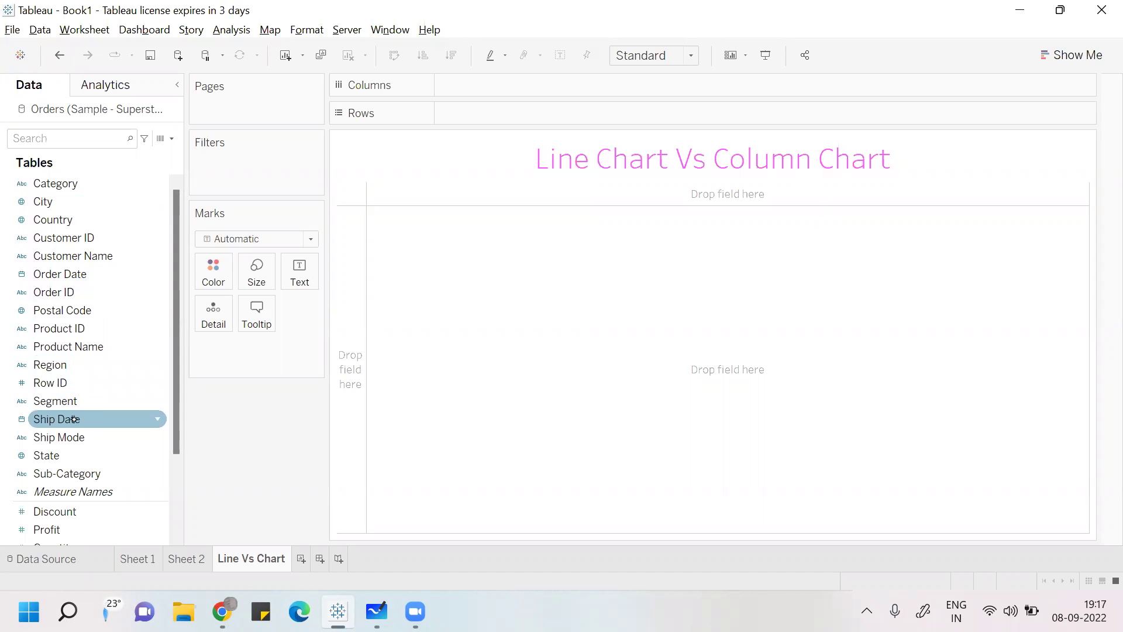
drag(90, 275, 496, 88)
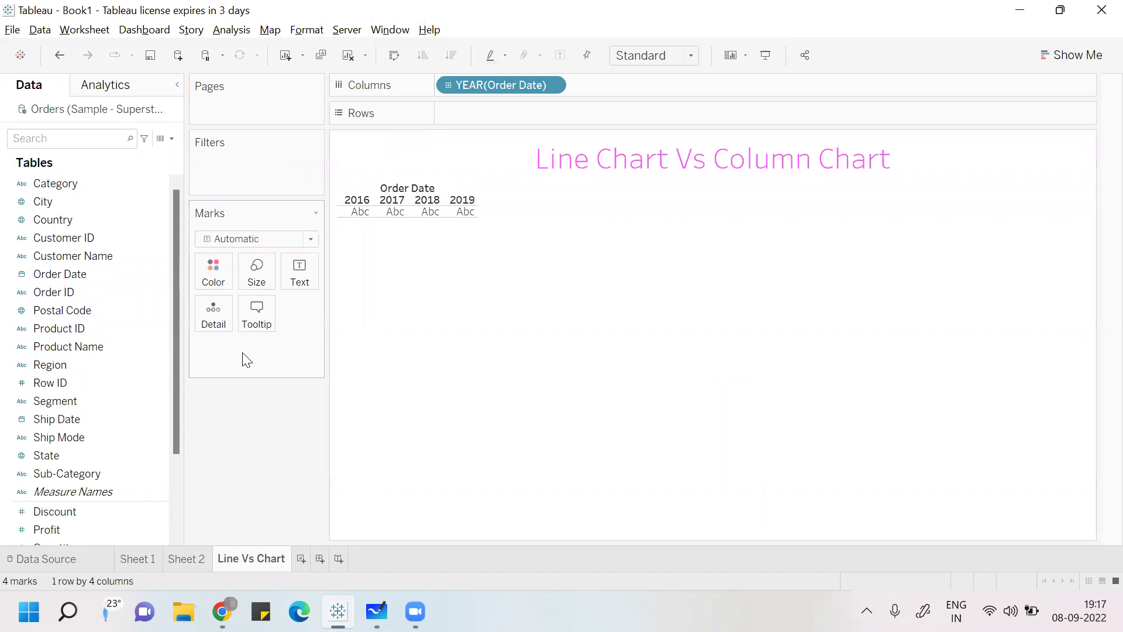
drag(179, 442, 174, 493)
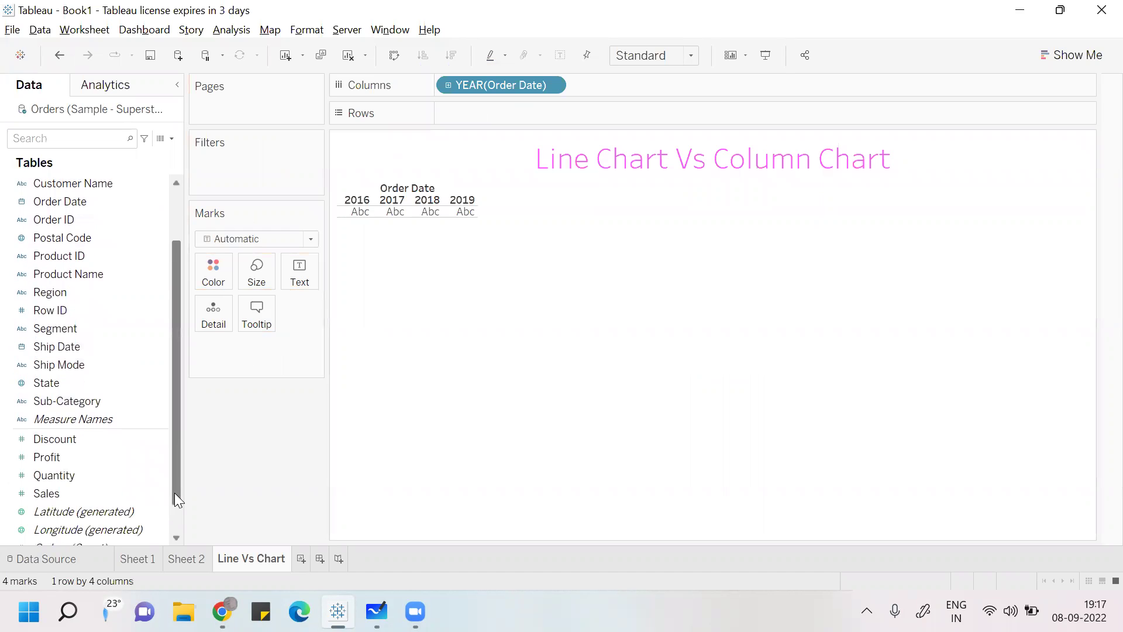
drag(65, 494, 489, 116)
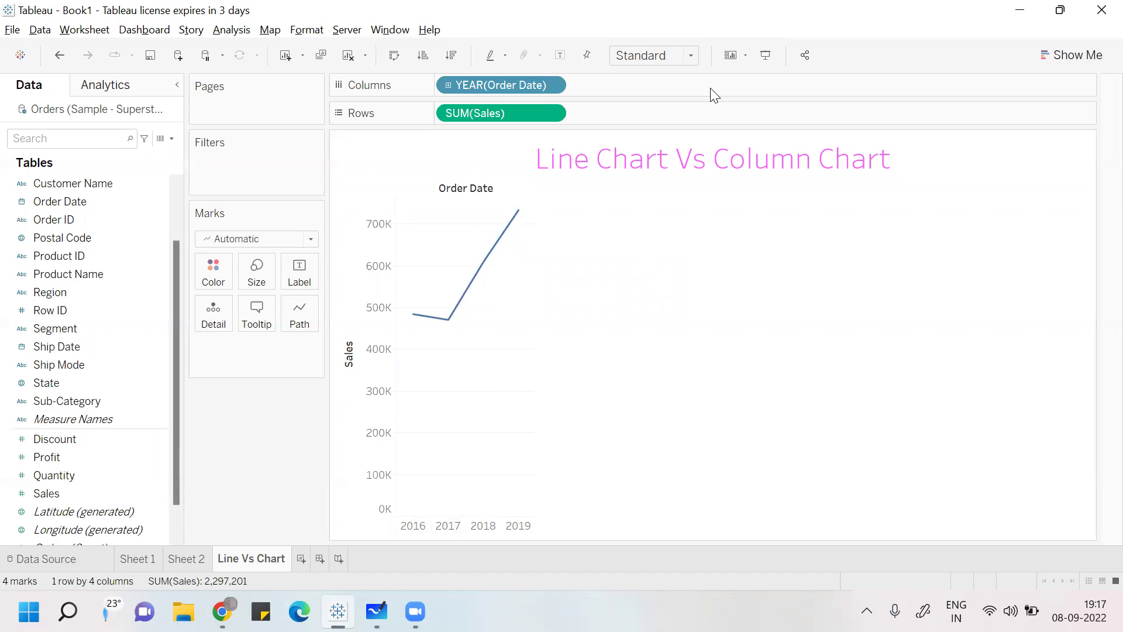
Fit the line chart to Entire View and label its points with Sales
click(692, 60)
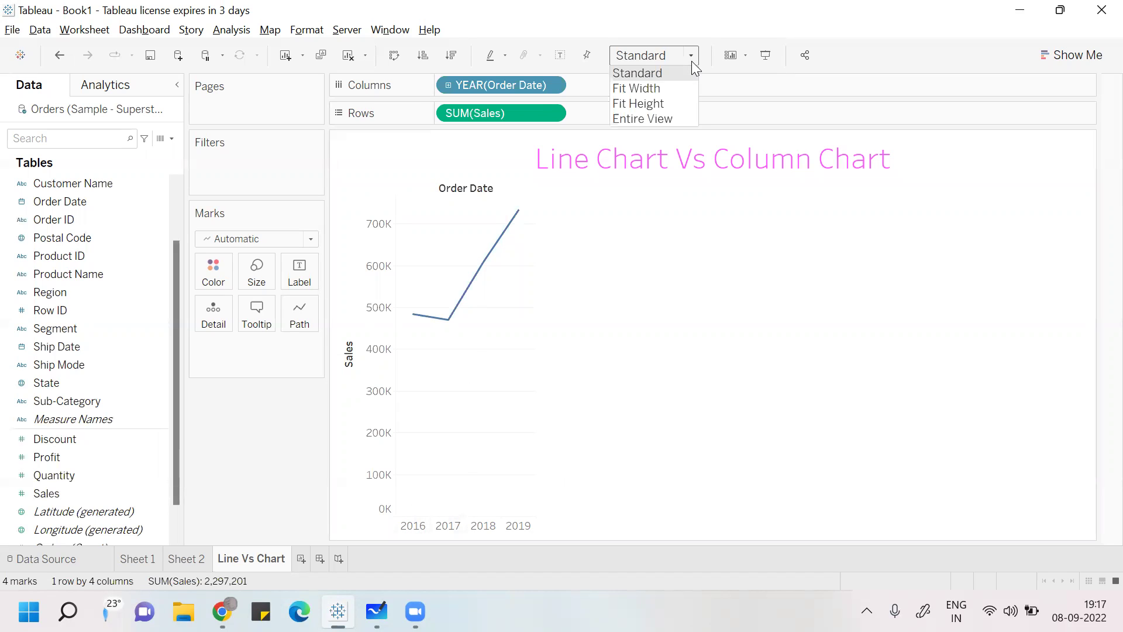
click(668, 120)
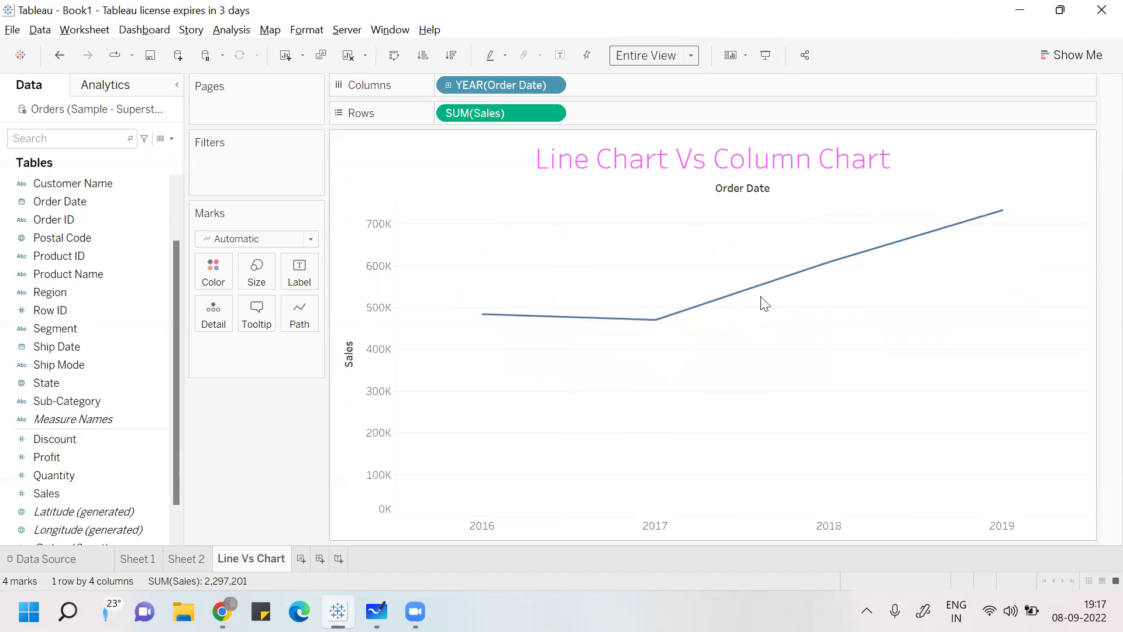
mouse_move(675, 320)
mouse_move(972, 230)
drag(63, 506, 303, 279)
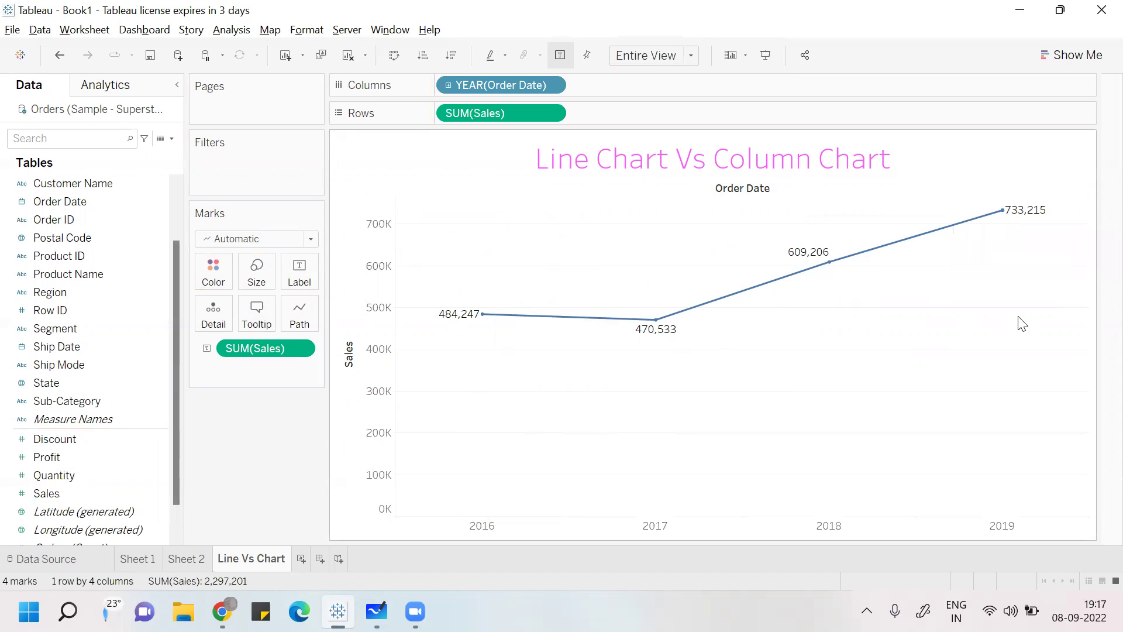
Switch to Microsoft Whiteboard and handwrite item i, "Moving Average Method", below "Time Series Analysis"
key(alt+Tab)
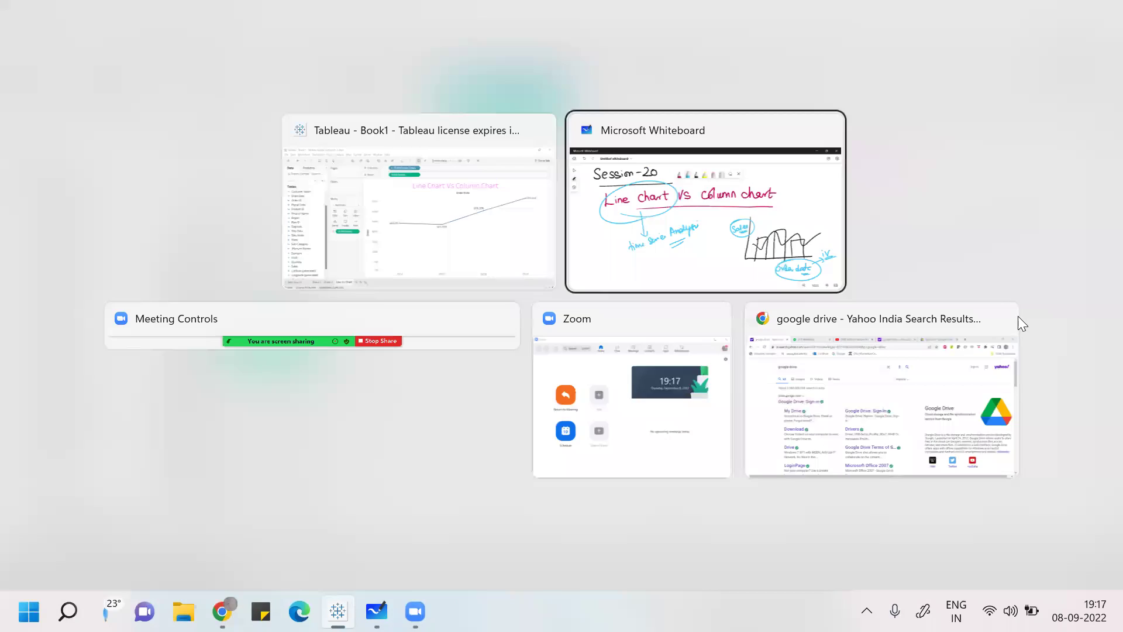
scroll(1018, 316, down, 4)
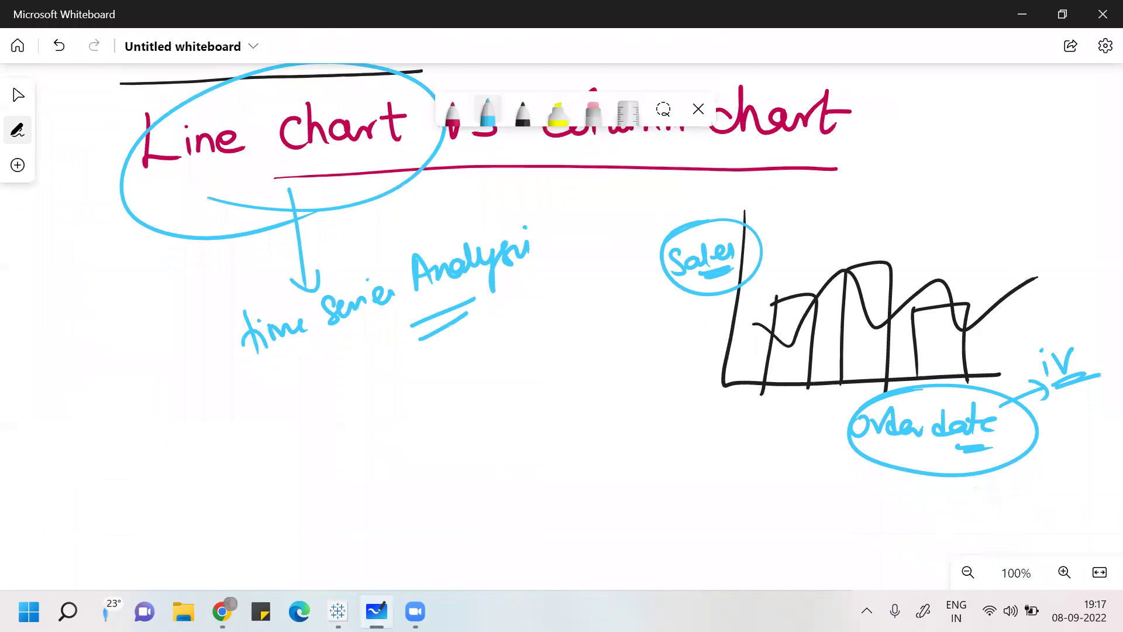
mouse_move(274, 359)
mouse_down()
mouse_move(270, 385)
mouse_move(274, 350)
mouse_up()
mouse_move(298, 379)
mouse_down()
mouse_move(303, 358)
mouse_move(317, 366)
mouse_move(384, 348)
mouse_move(383, 389)
mouse_up()
mouse_move(409, 353)
mouse_down()
mouse_move(476, 324)
mouse_move(494, 325)
mouse_move(495, 352)
mouse_move(506, 319)
mouse_move(527, 322)
mouse_move(565, 283)
mouse_move(573, 298)
mouse_move(617, 286)
mouse_up()
Add items ii "Semi Average Method" and iii "Least count Method" to the list, and double-underline the "Order date" label
mouse_move(300, 419)
mouse_down()
mouse_move(305, 434)
mouse_move(301, 408)
mouse_move(333, 433)
mouse_up()
mouse_move(345, 423)
mouse_down()
mouse_move(506, 376)
mouse_move(509, 405)
mouse_move(528, 366)
mouse_up()
mouse_move(543, 371)
mouse_down()
mouse_move(591, 325)
mouse_move(599, 352)
mouse_move(637, 310)
mouse_move(650, 336)
mouse_up()
mouse_move(301, 477)
mouse_down()
mouse_move(304, 486)
mouse_move(320, 468)
mouse_move(311, 454)
mouse_up()
mouse_move(346, 450)
mouse_down()
mouse_move(362, 467)
mouse_move(393, 459)
mouse_move(404, 442)
mouse_move(409, 452)
mouse_move(464, 436)
mouse_move(476, 445)
mouse_move(502, 424)
mouse_up()
mouse_move(527, 433)
mouse_down()
mouse_move(539, 409)
mouse_move(579, 404)
mouse_move(596, 416)
mouse_move(638, 386)
mouse_move(638, 398)
mouse_up()
drag(582, 442, 632, 426)
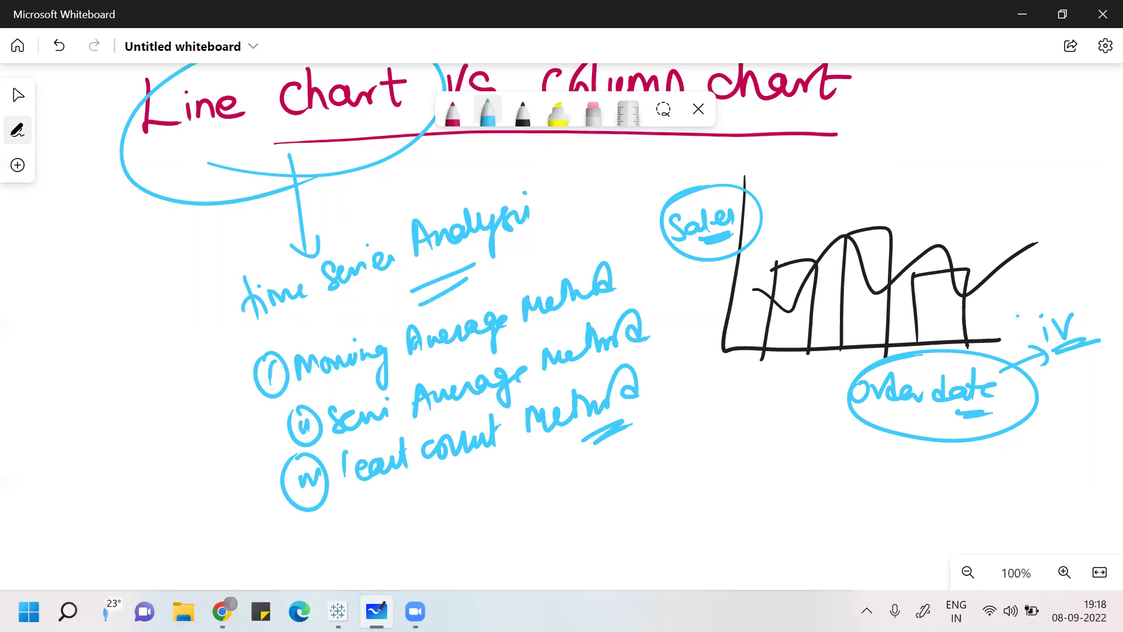
mouse_move(828, 443)
mouse_down()
mouse_move(920, 421)
mouse_move(941, 431)
mouse_up()
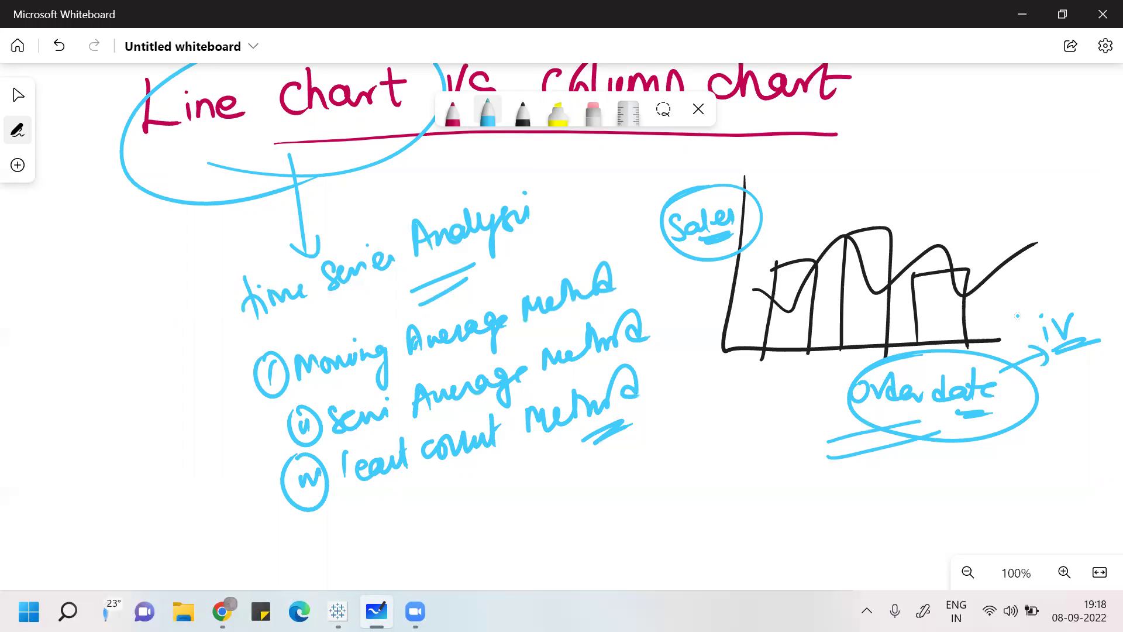
Switch to Tableau and color the sales lines by Region
key(alt+Tab)
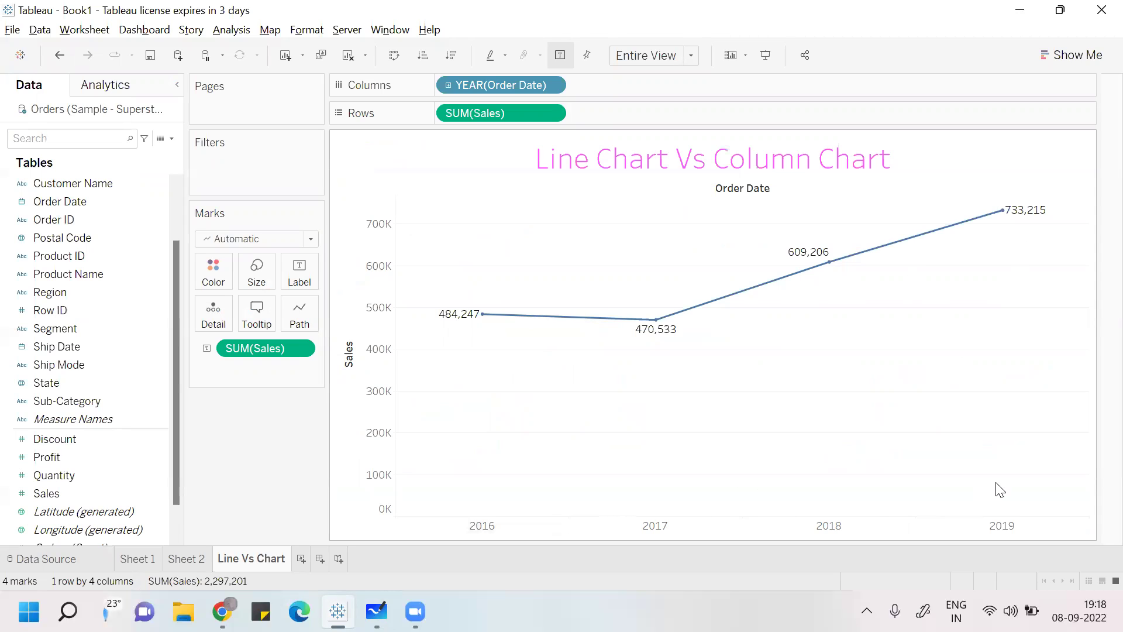
click(63, 461)
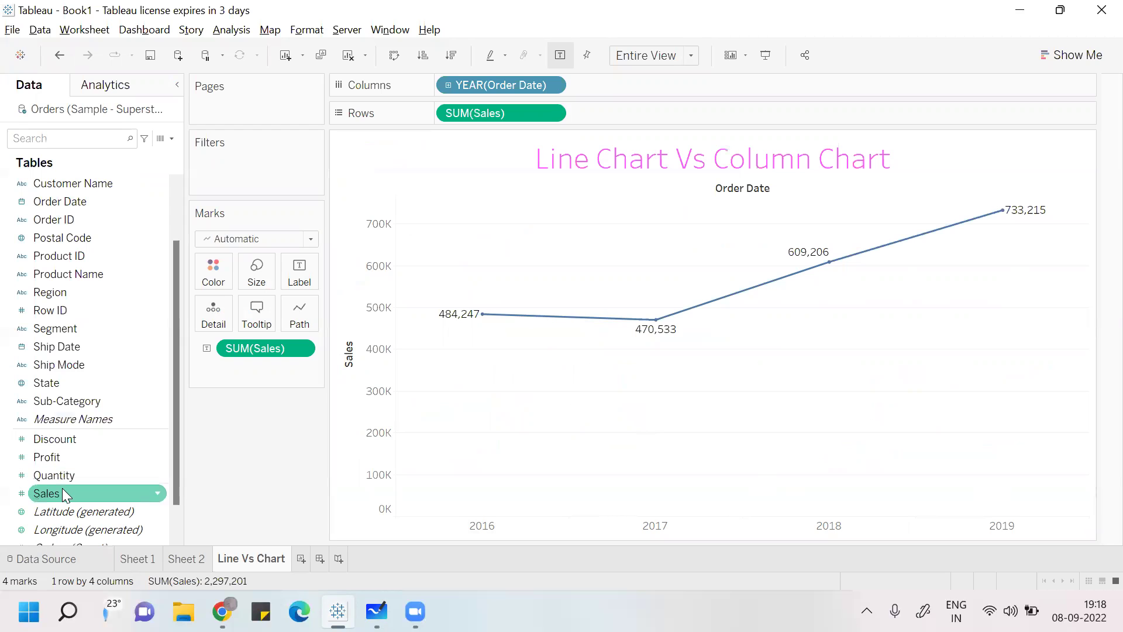
drag(62, 296, 220, 278)
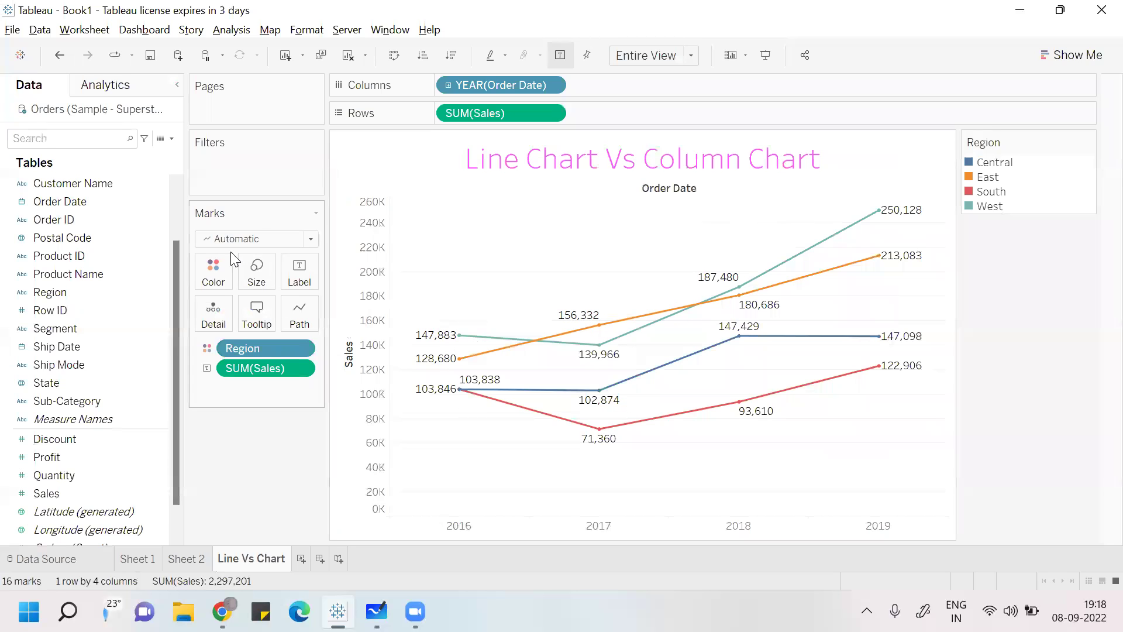
Compare the Bar and Line mark types on the regional sales chart, leaving it set to Bar
click(309, 241)
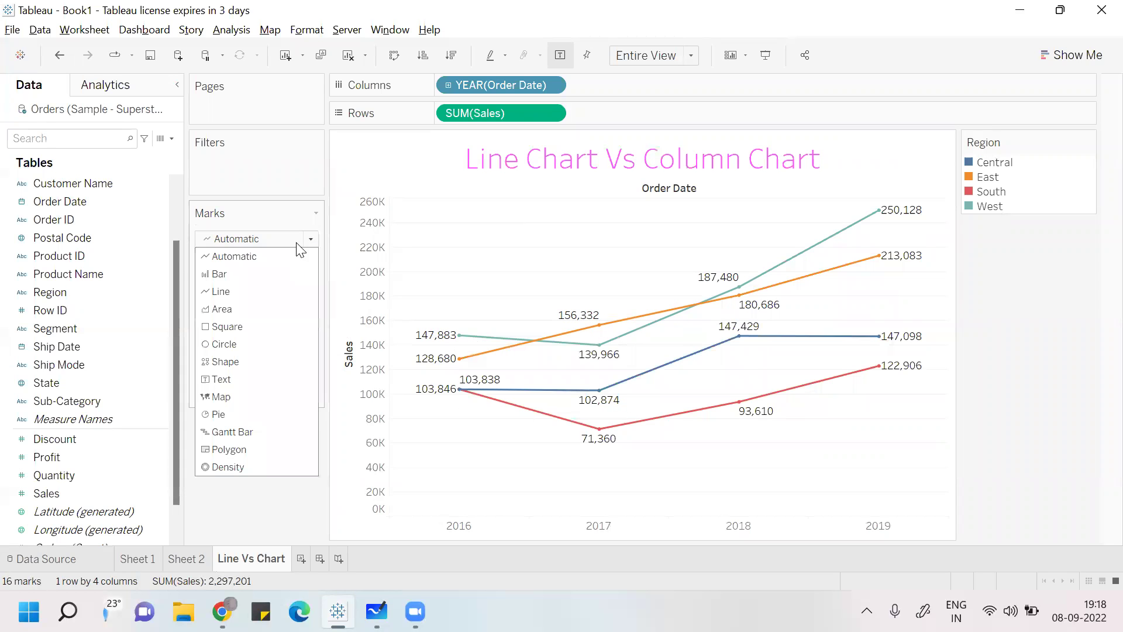
click(257, 273)
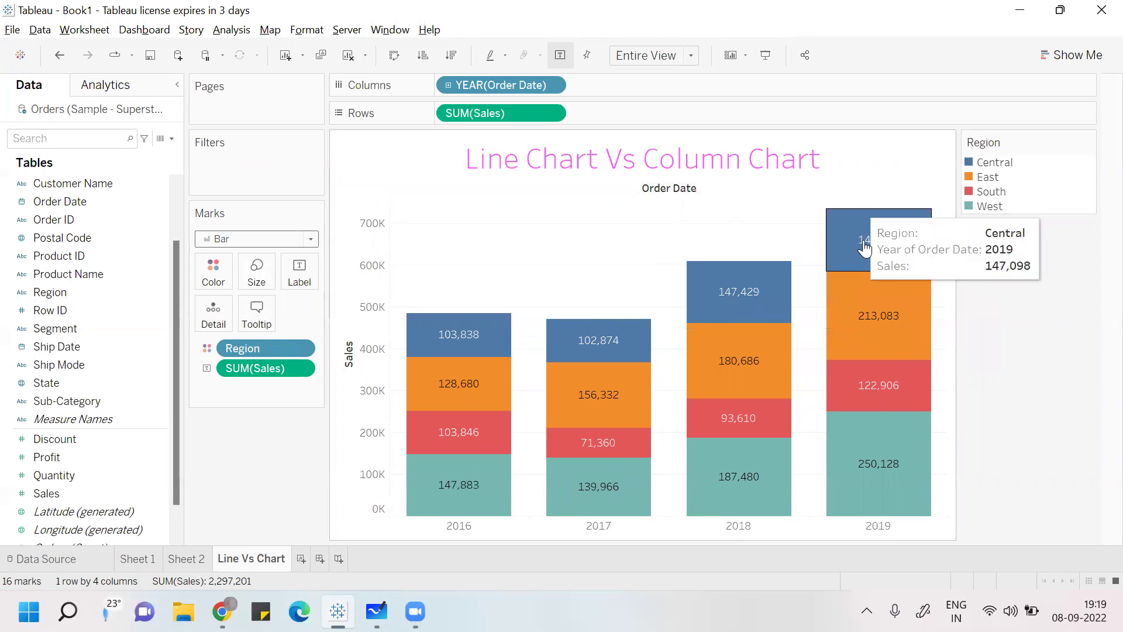
click(310, 241)
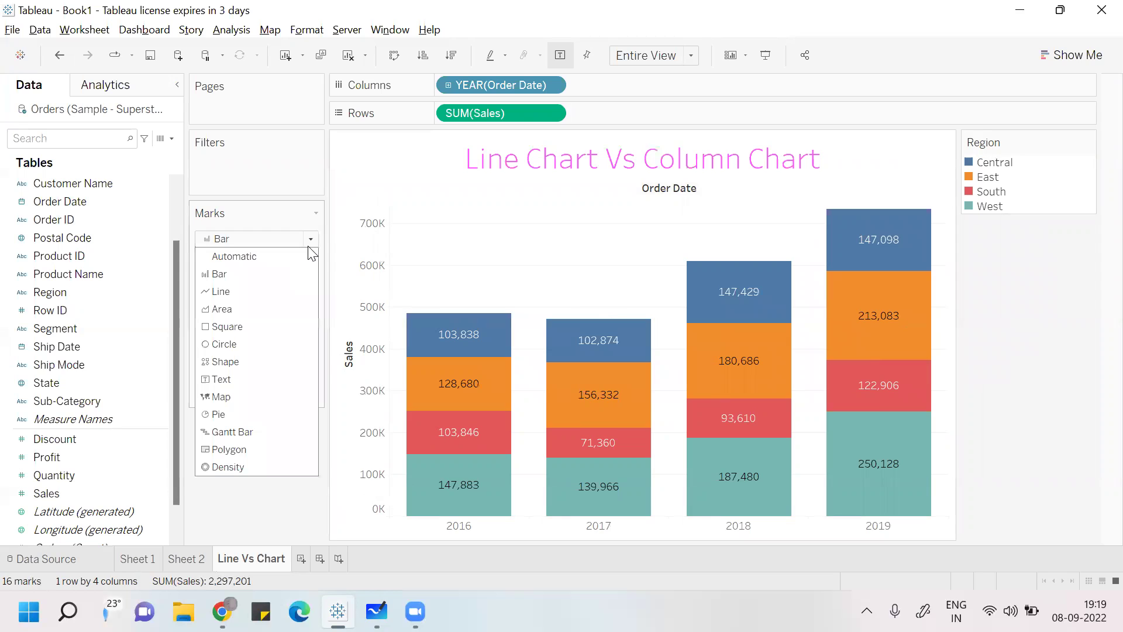
click(275, 288)
click(311, 239)
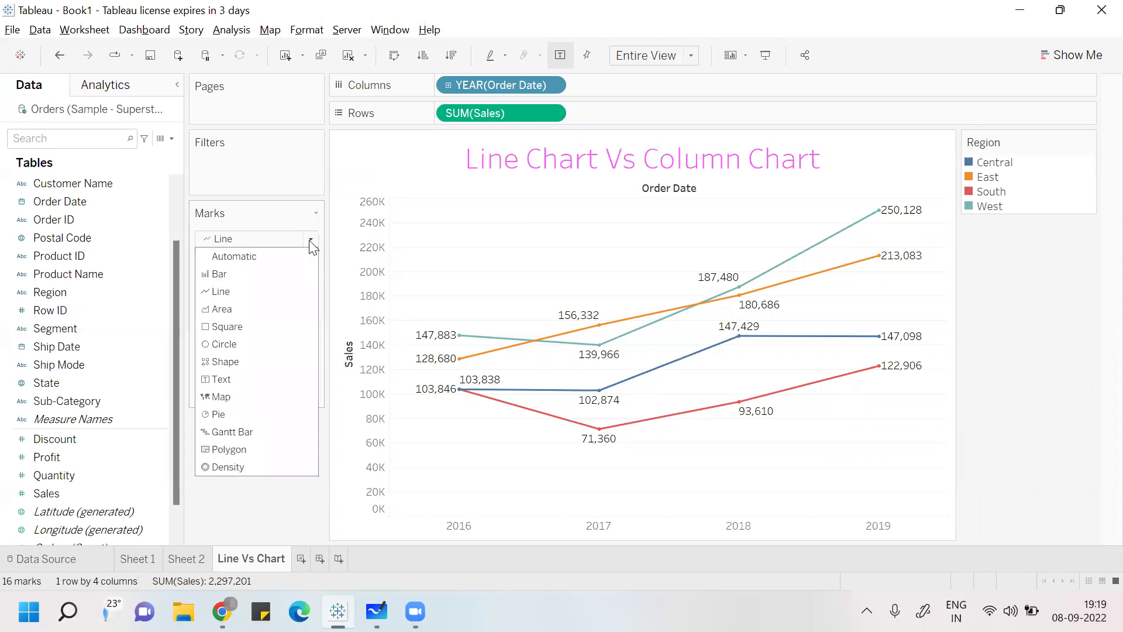
click(249, 275)
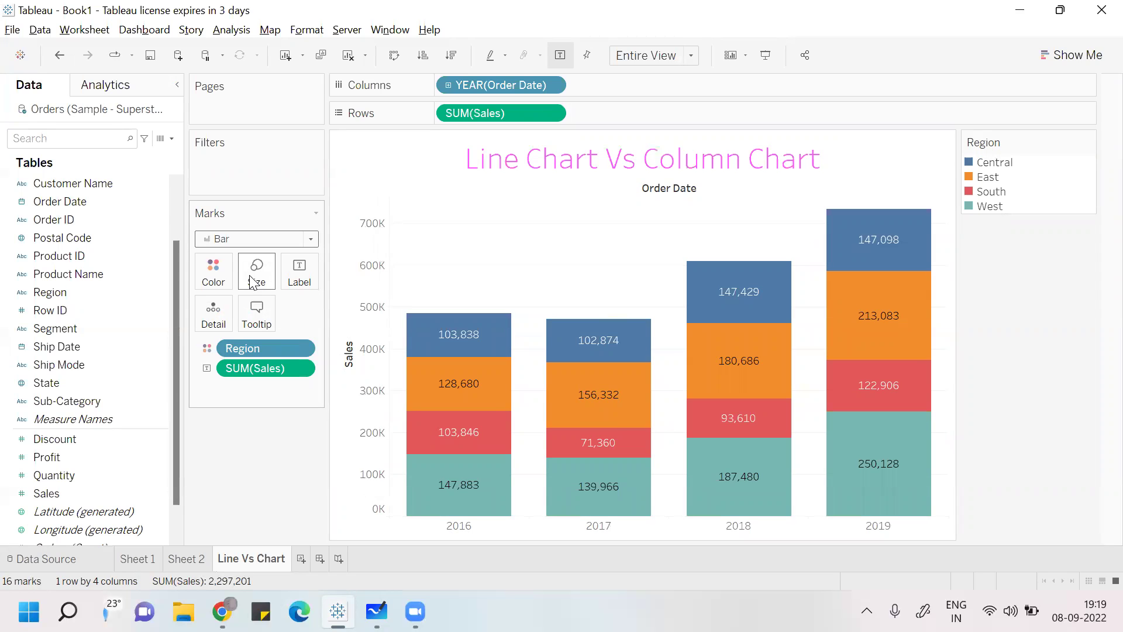
Highlight the East region's bar segments and those of the South region using the Region legend
click(976, 181)
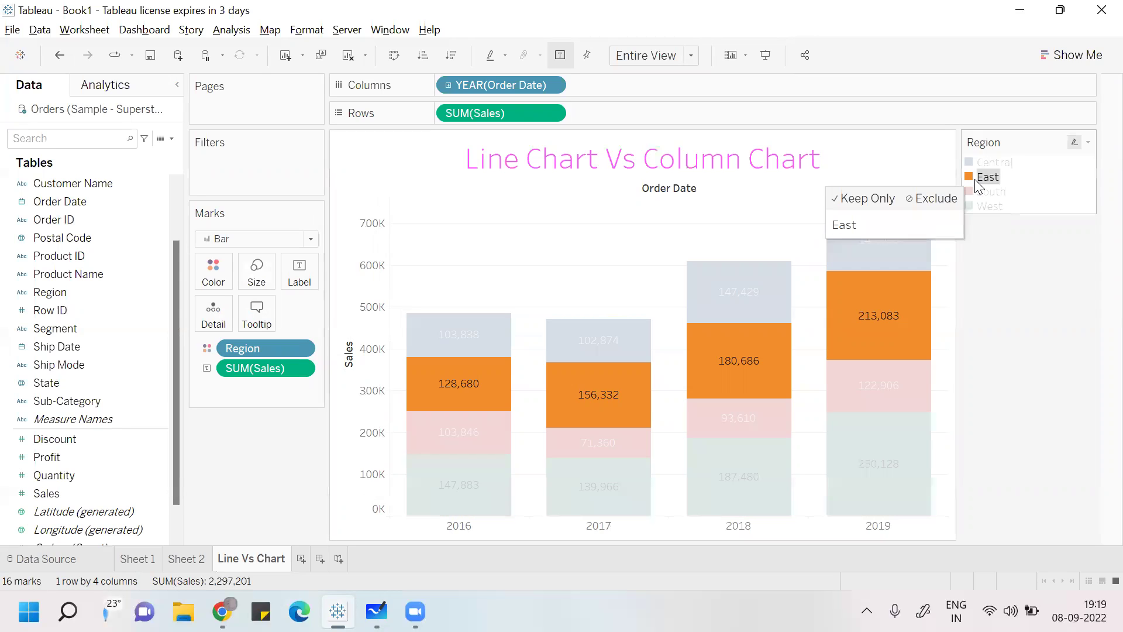
click(997, 197)
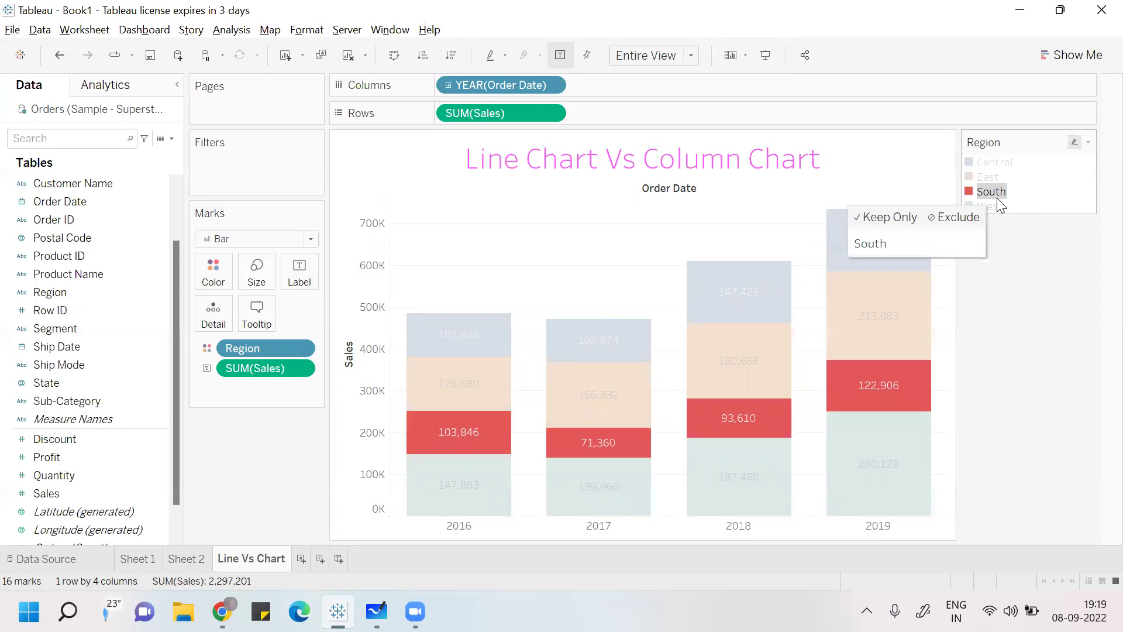
Highlight the Central region's bar segments using the Region legend, and clear the highlight
click(990, 164)
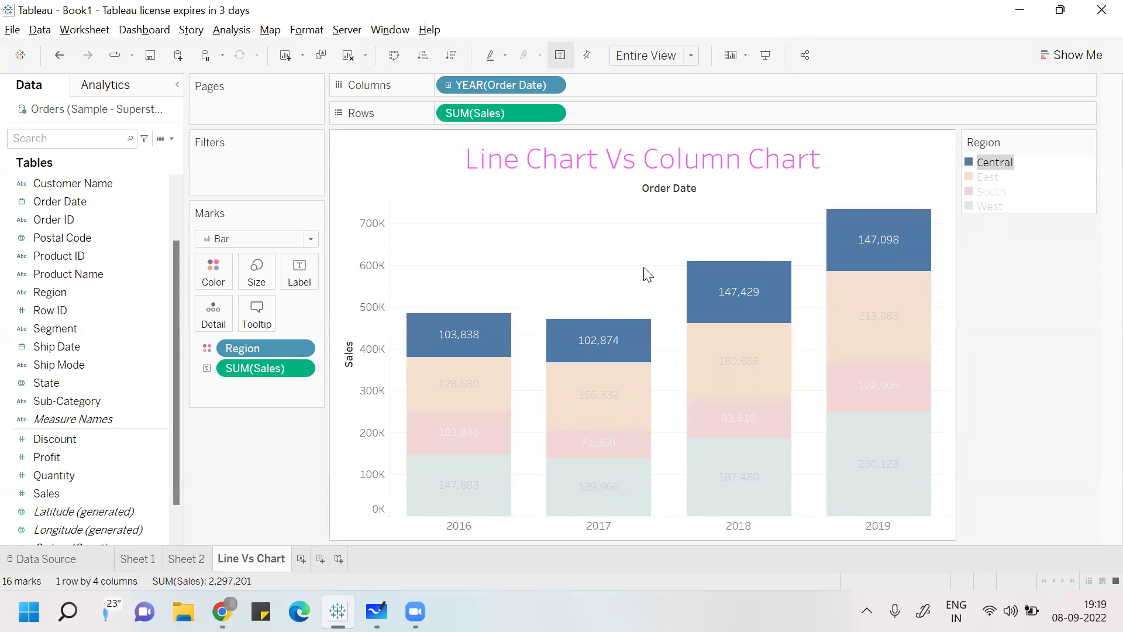
click(1011, 344)
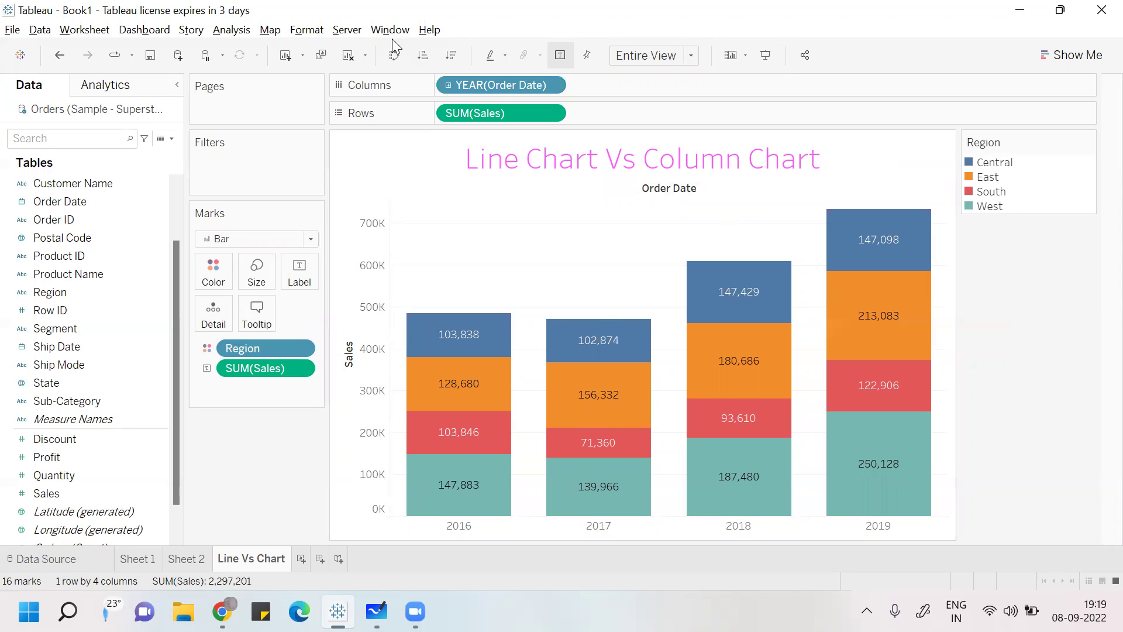
Swap rows and columns on the regional sales chart so the stacked bars run horizontally, with years on Rows
click(394, 56)
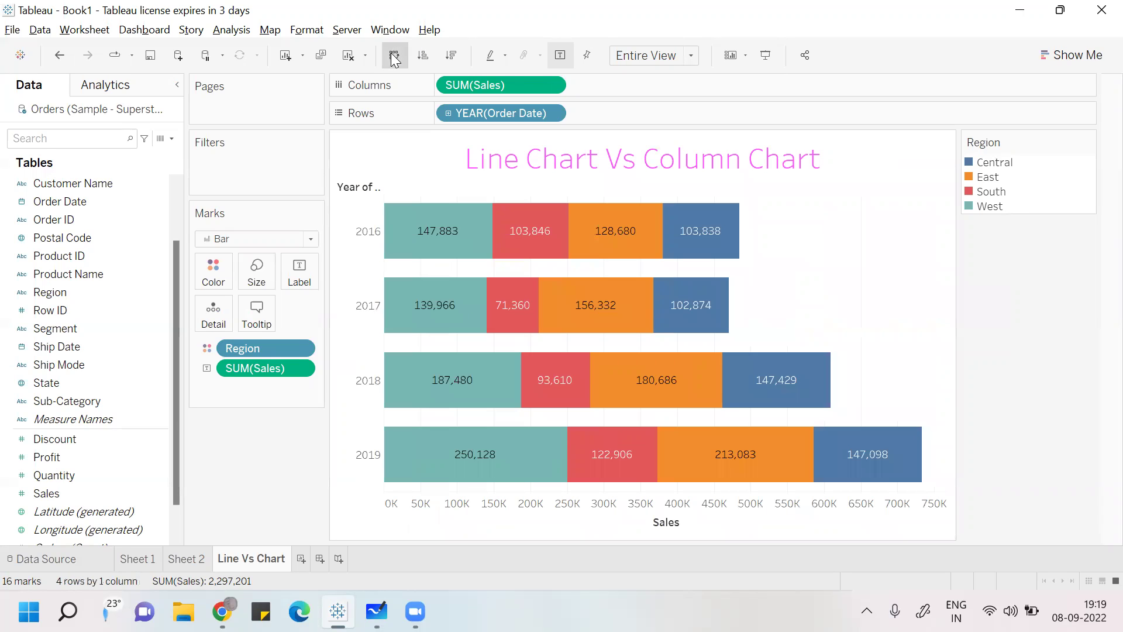
click(394, 56)
click(395, 56)
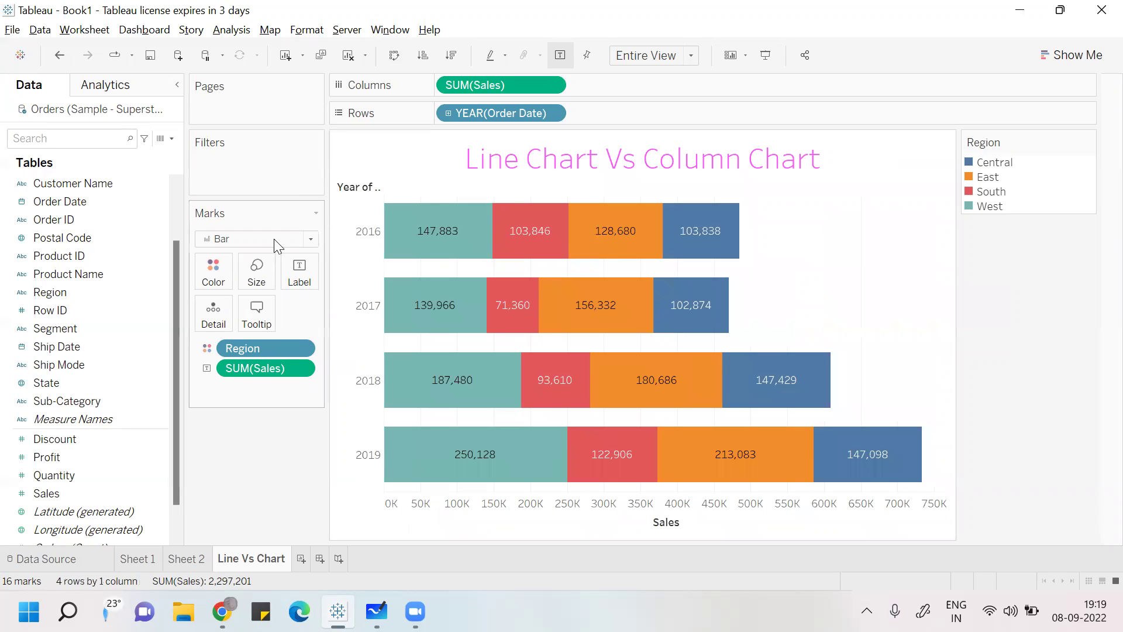
Change the mark type to Line and swap the axes back so the years run along Columns
click(304, 239)
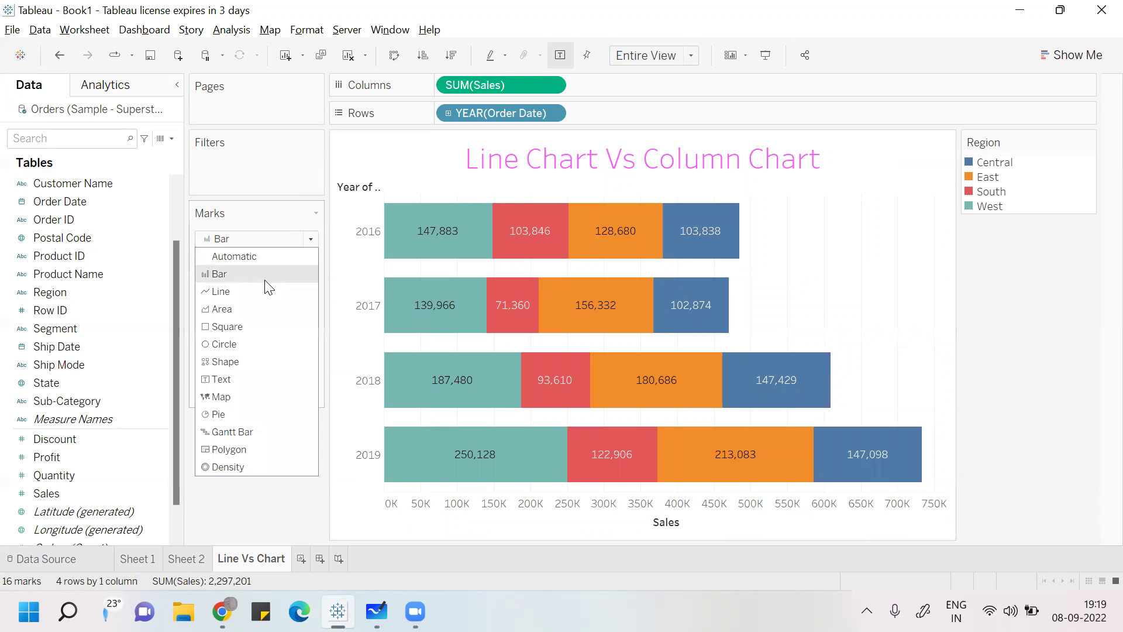
click(257, 290)
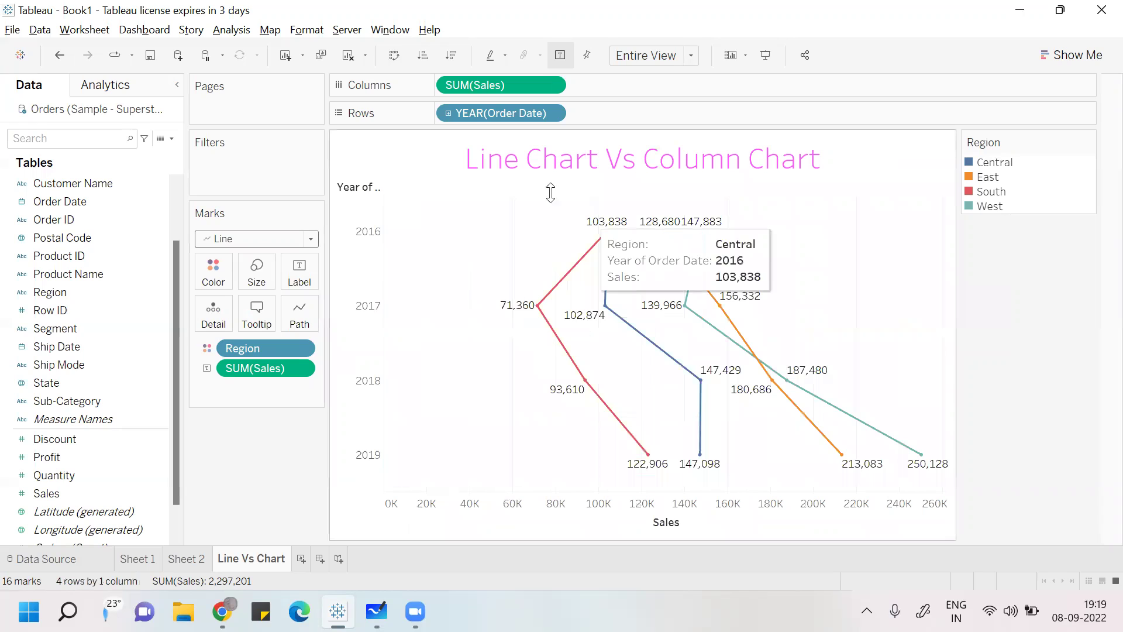
click(395, 55)
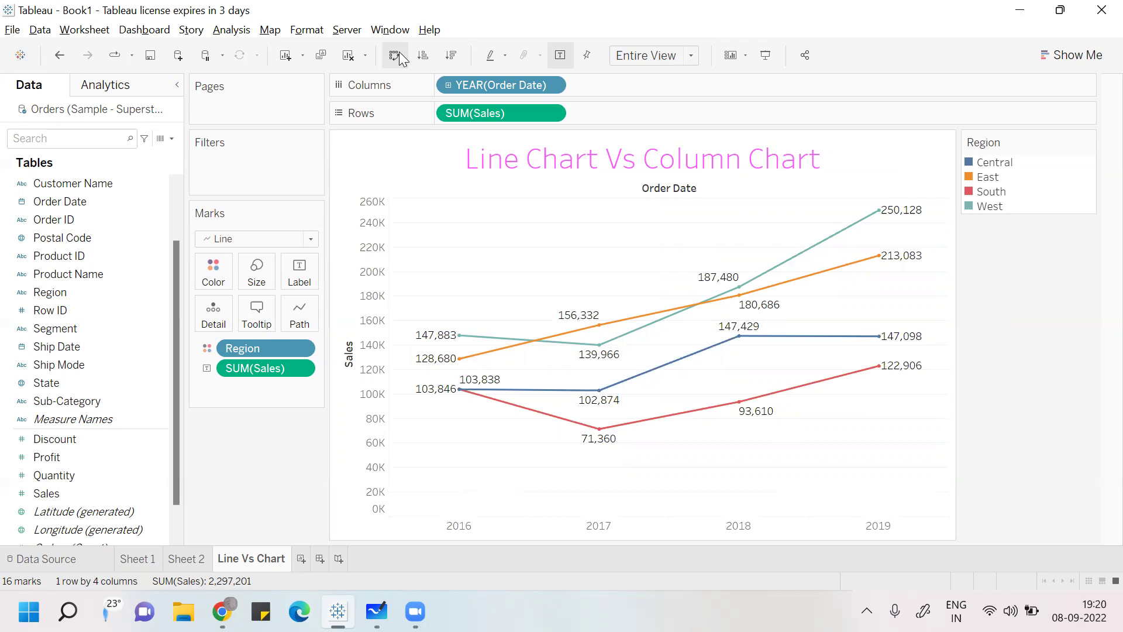
Replace Region with Category as the field that colors the yearly sales lines
drag(271, 345, 94, 337)
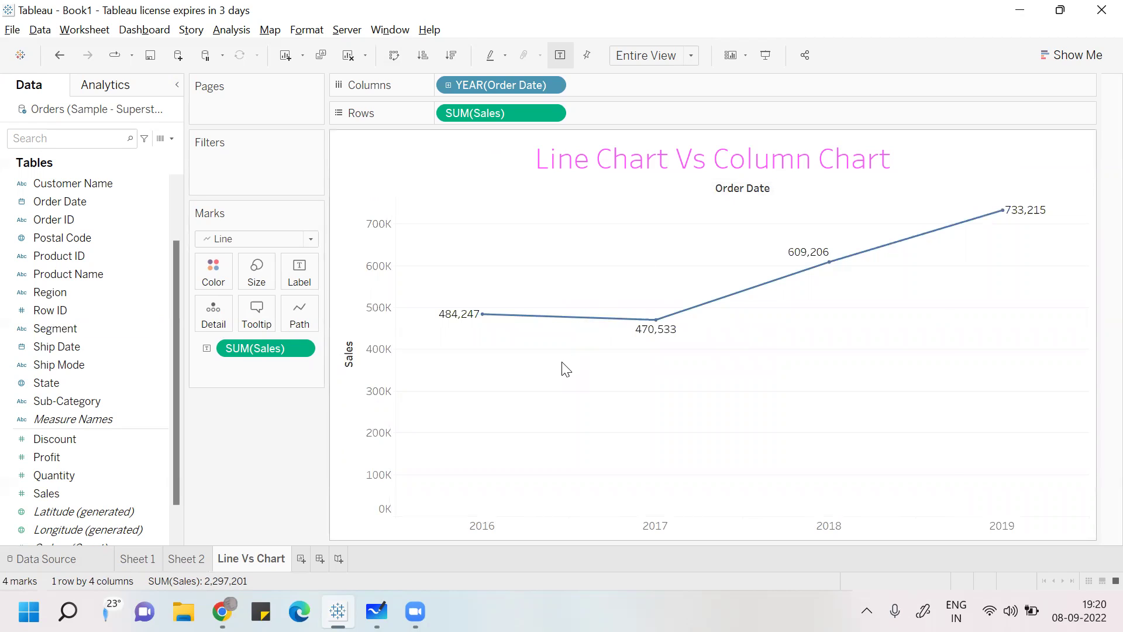
click(171, 199)
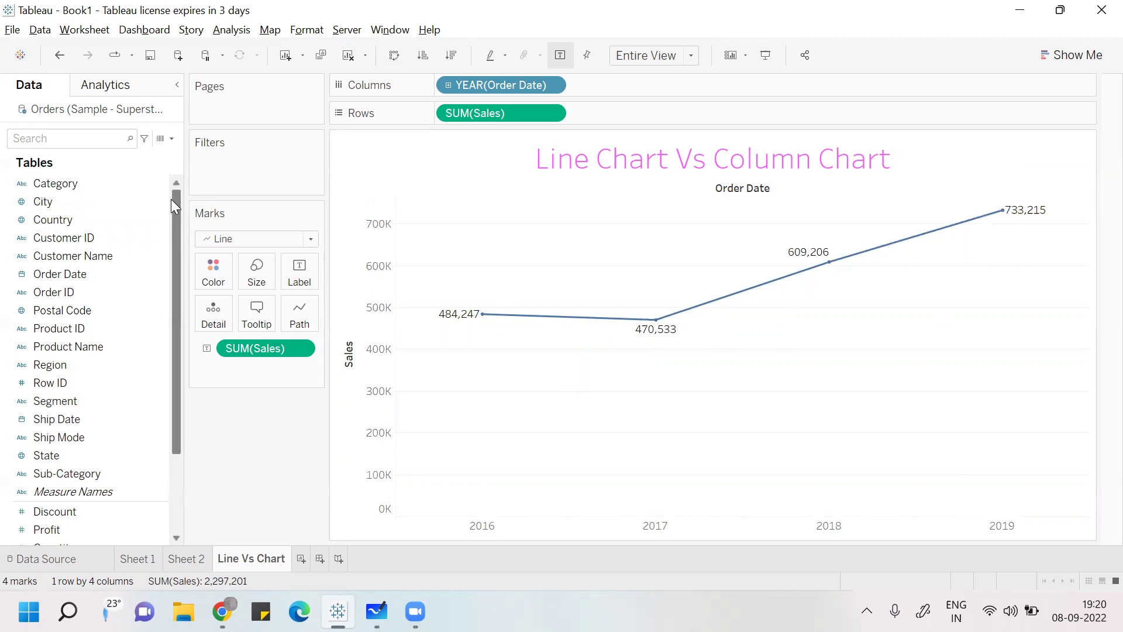
drag(87, 183, 229, 263)
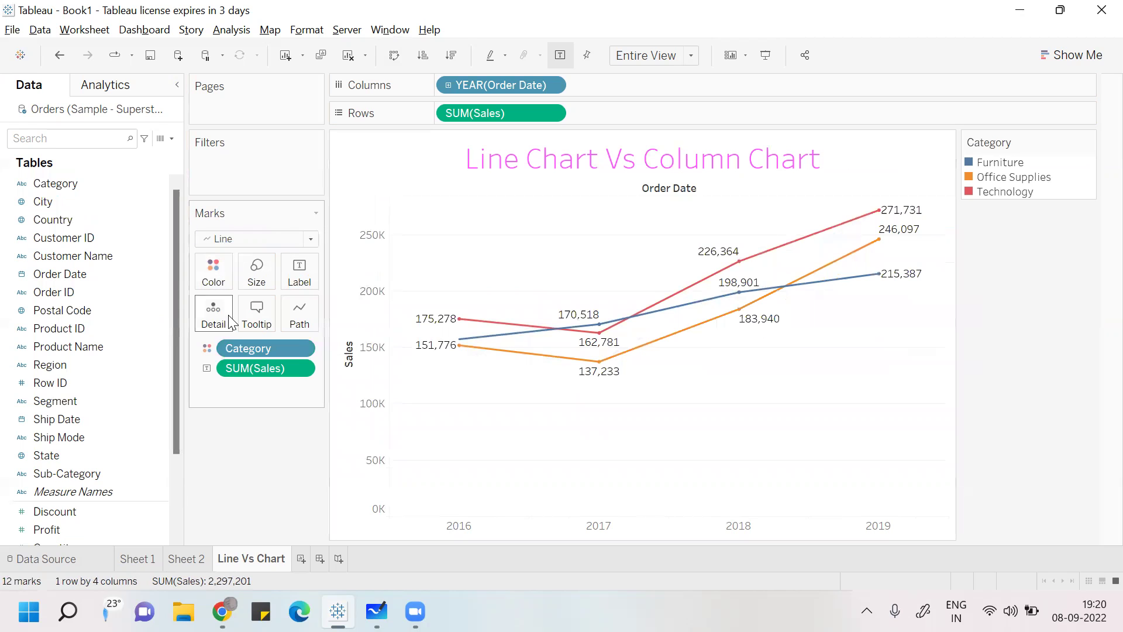
Color the sales lines by Segment instead of Category, and remove the Segment breakdown to leave one total line
drag(251, 347, 75, 205)
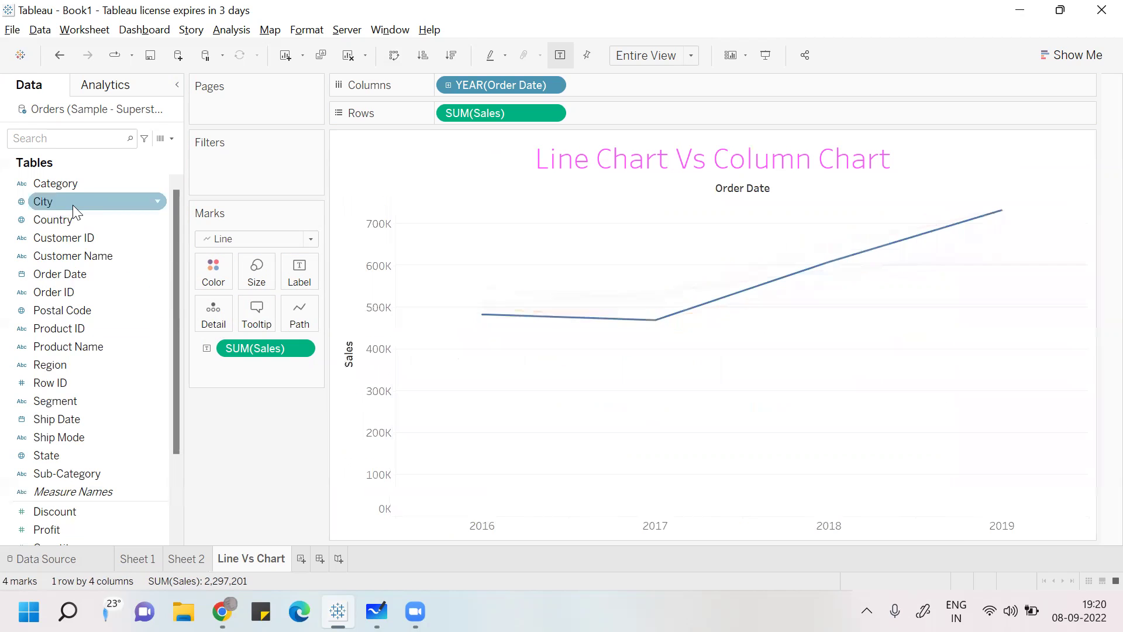
drag(74, 398, 221, 270)
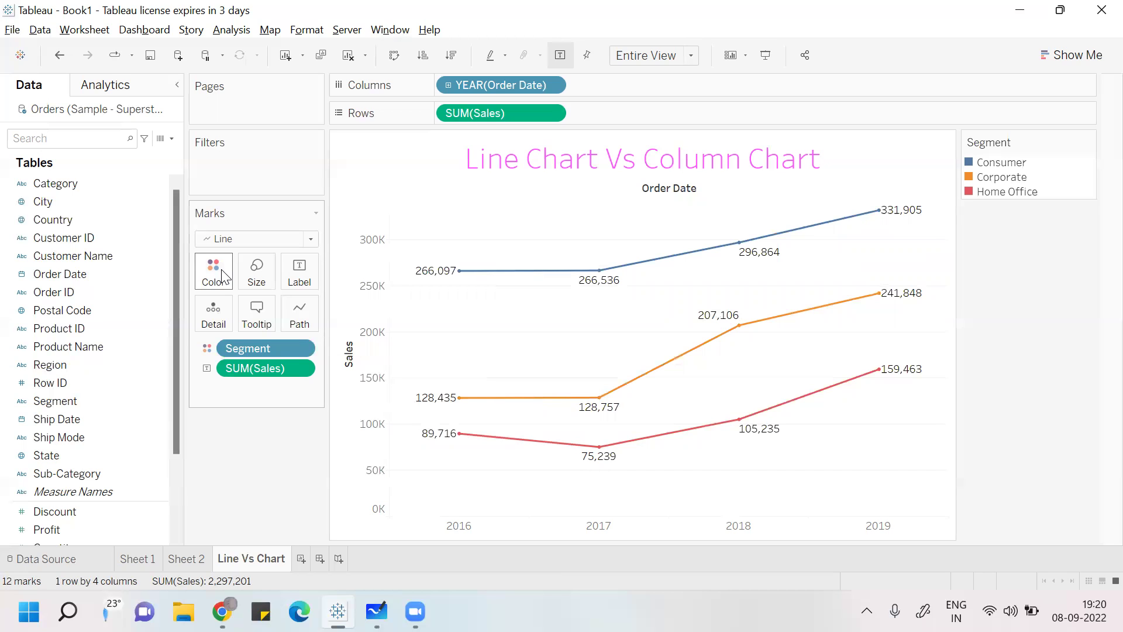
drag(255, 345, 54, 367)
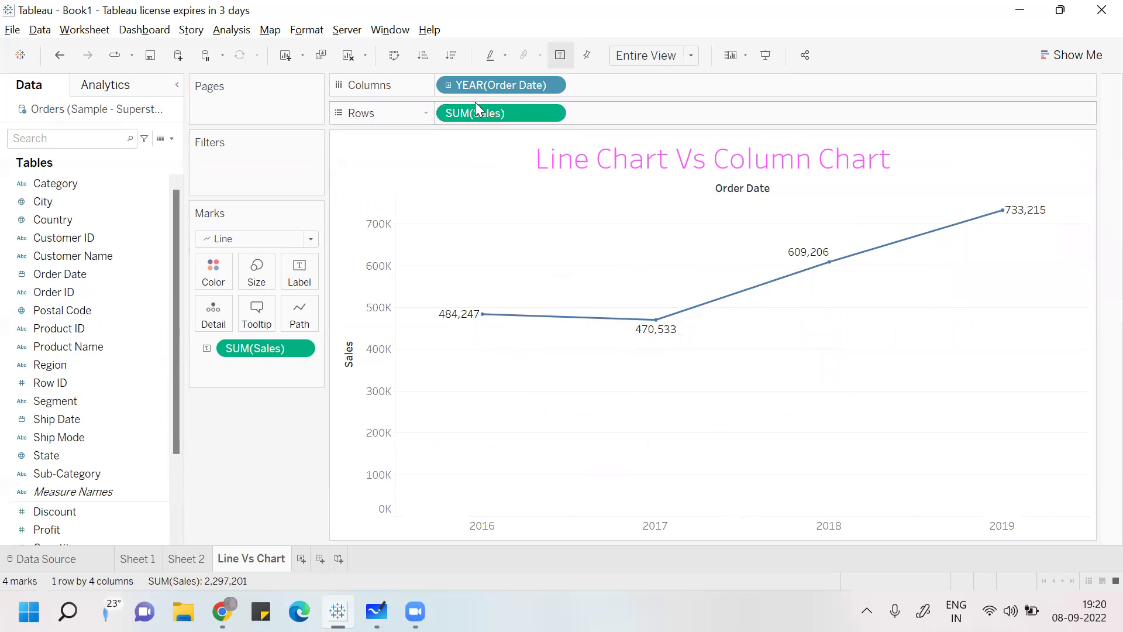
Drill Order Date down to quarters, and strip the shelves to QUARTER(Order Date) alone on Rows, without YEAR and SUM(Sales)
click(449, 84)
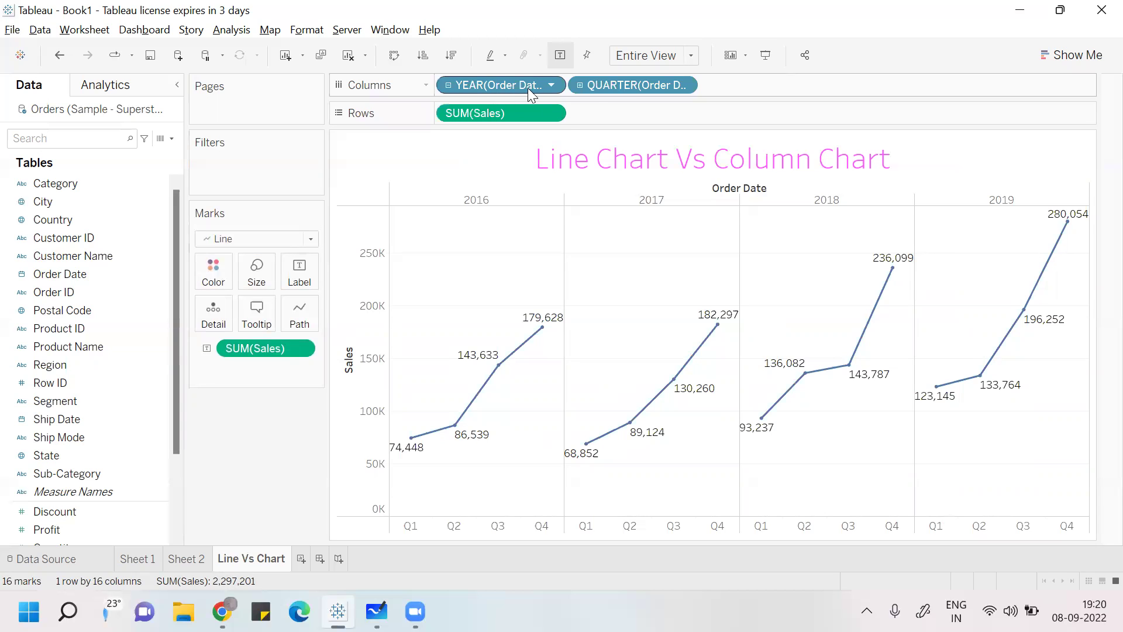
drag(517, 109, 281, 234)
drag(527, 83, 528, 114)
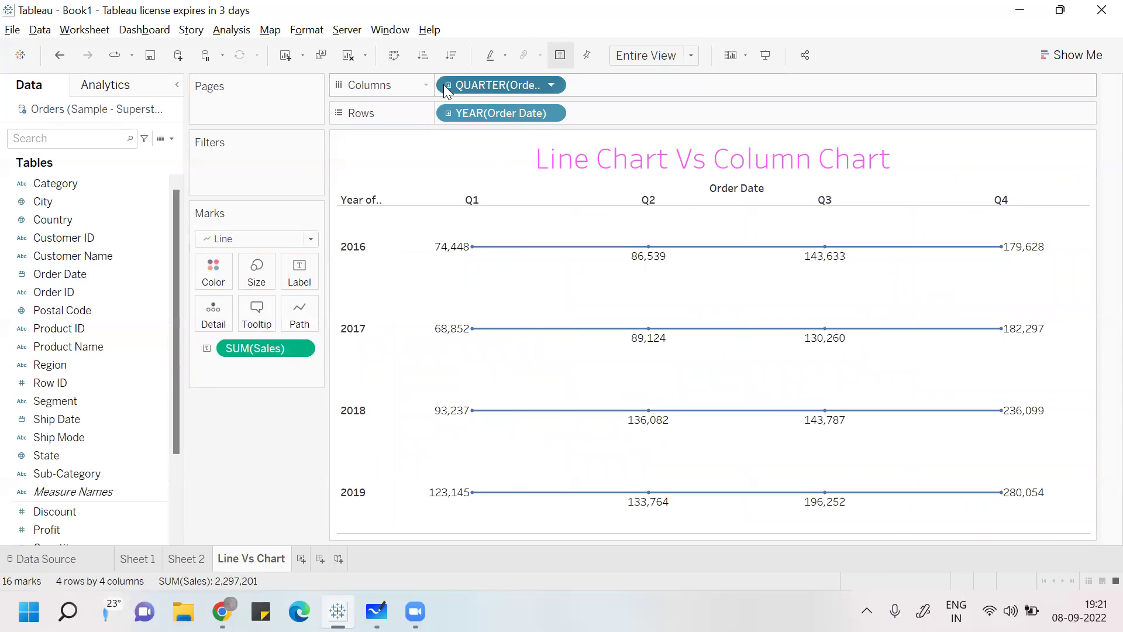
drag(491, 104, 94, 316)
drag(470, 83, 467, 114)
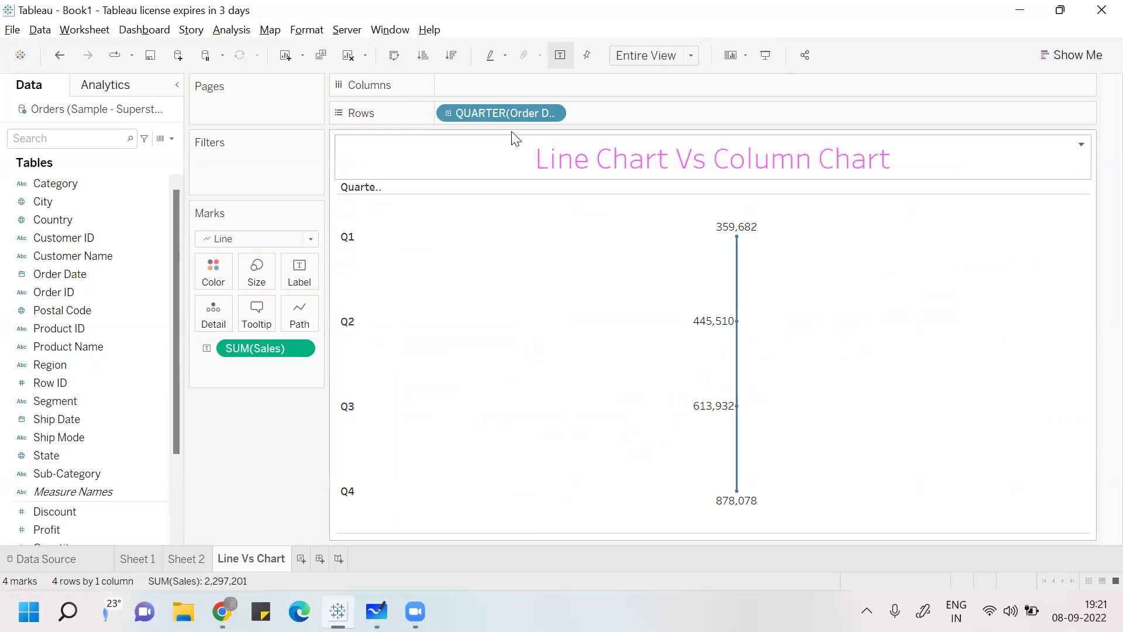
Drill the quarters down to months and remove the quarter level, keeping only MONTH(Order Date) on Rows
click(449, 113)
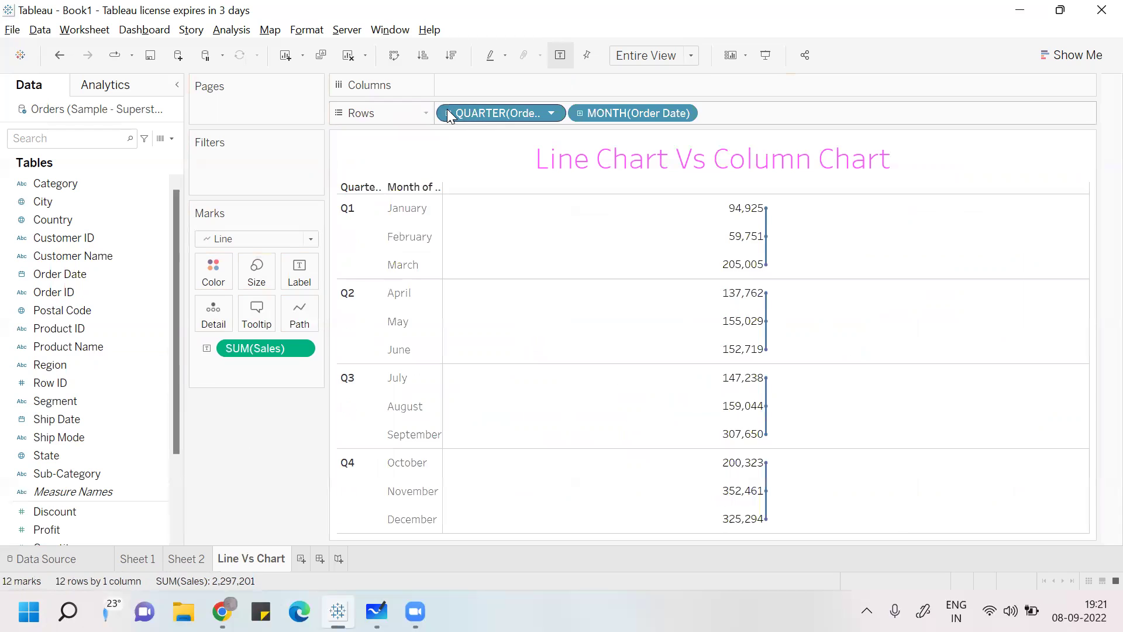
click(449, 113)
click(449, 114)
drag(623, 109, 489, 111)
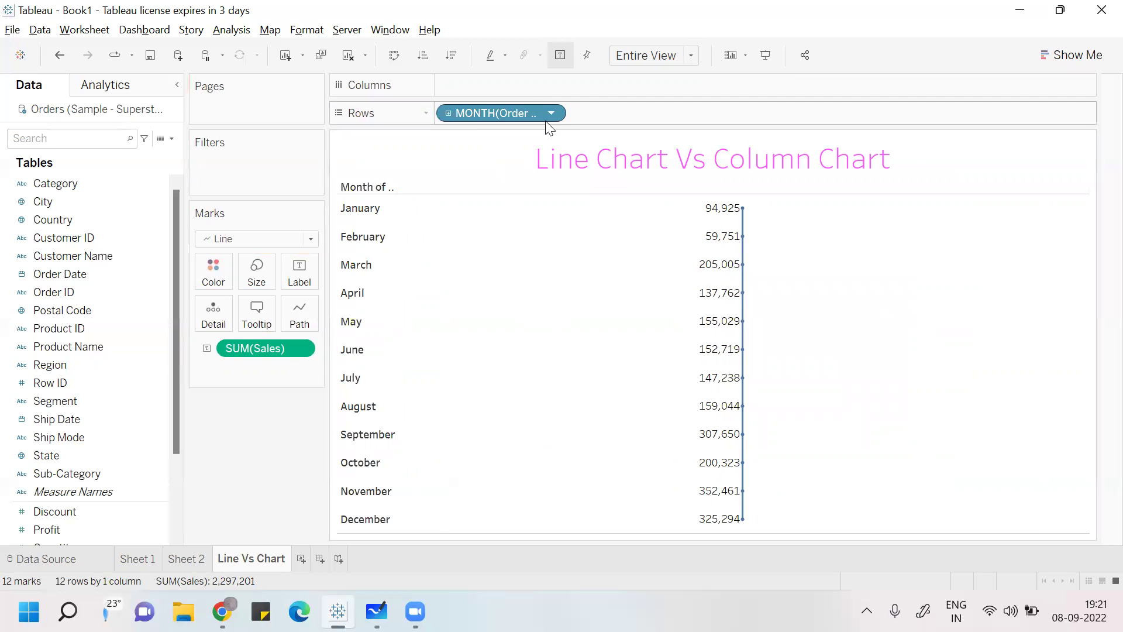
Drill the months down to days and add YEAR(Order Date) ahead of them on Rows
click(450, 112)
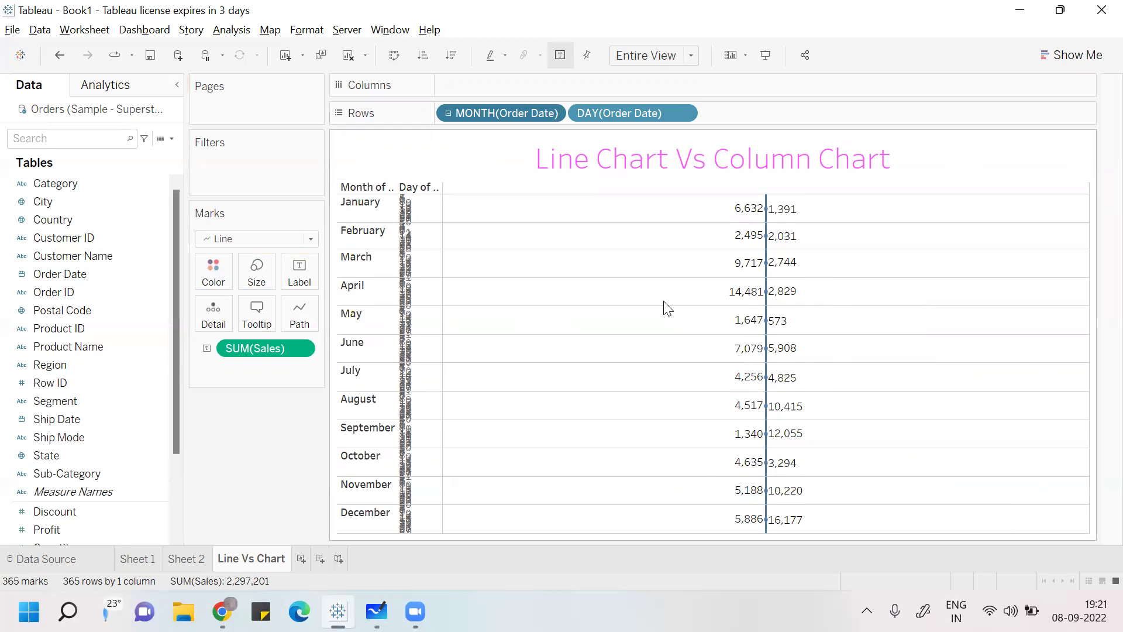
drag(88, 279, 464, 123)
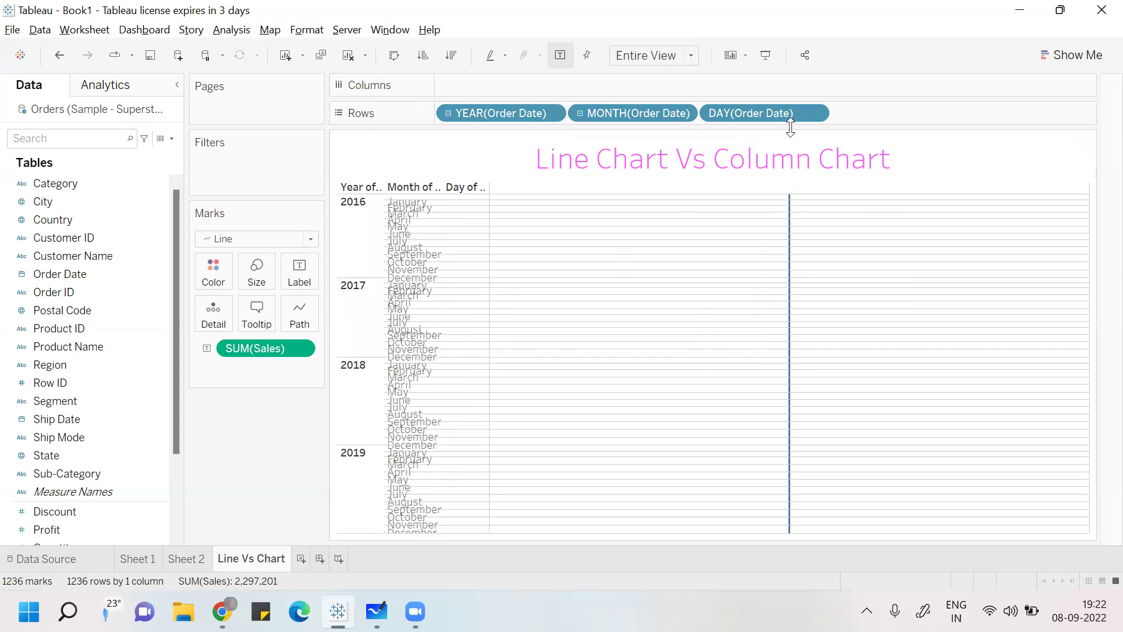
Rebuild the yearly sales line with only YEAR(Order Date) on Columns and Sales on Rows, removing the day and month levels
drag(773, 111, 105, 468)
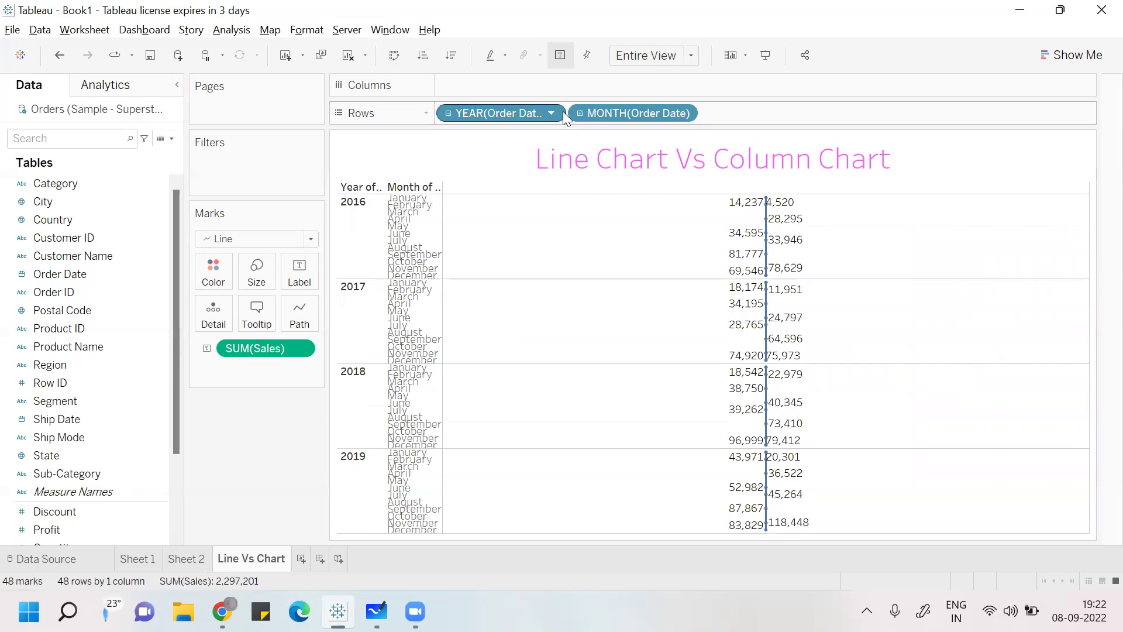
drag(605, 110, 158, 399)
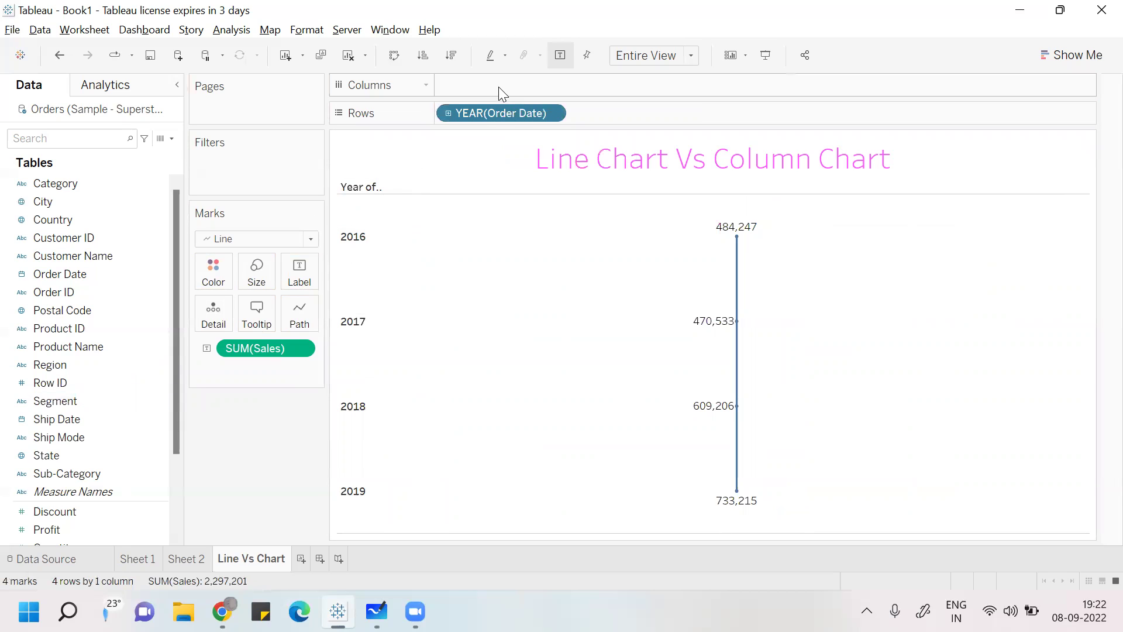
drag(481, 117, 478, 90)
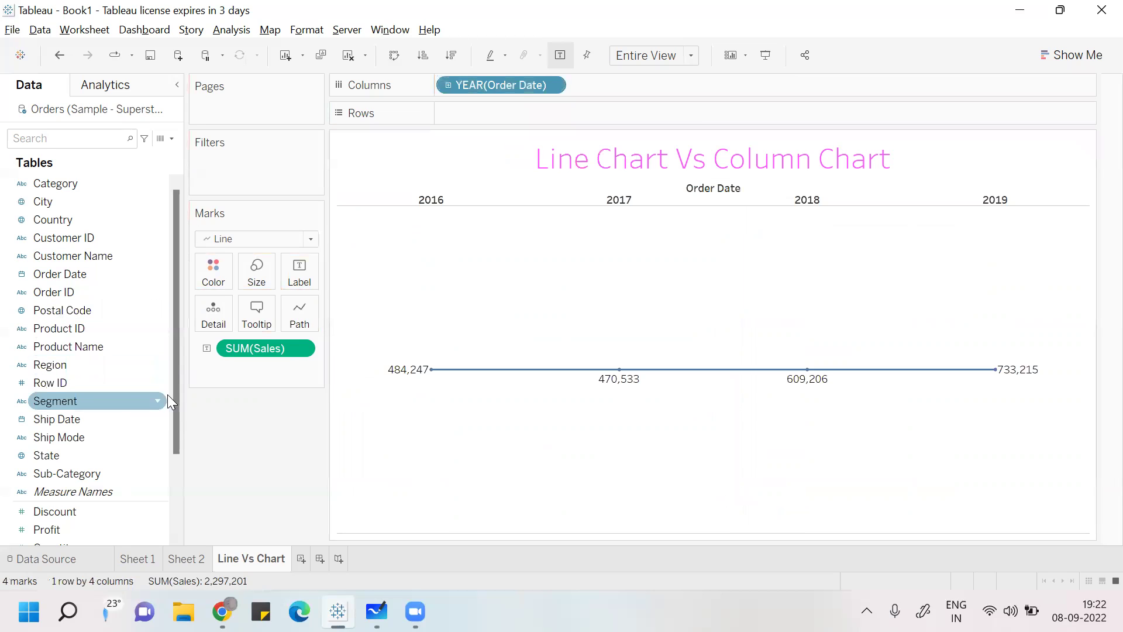
drag(174, 393, 174, 440)
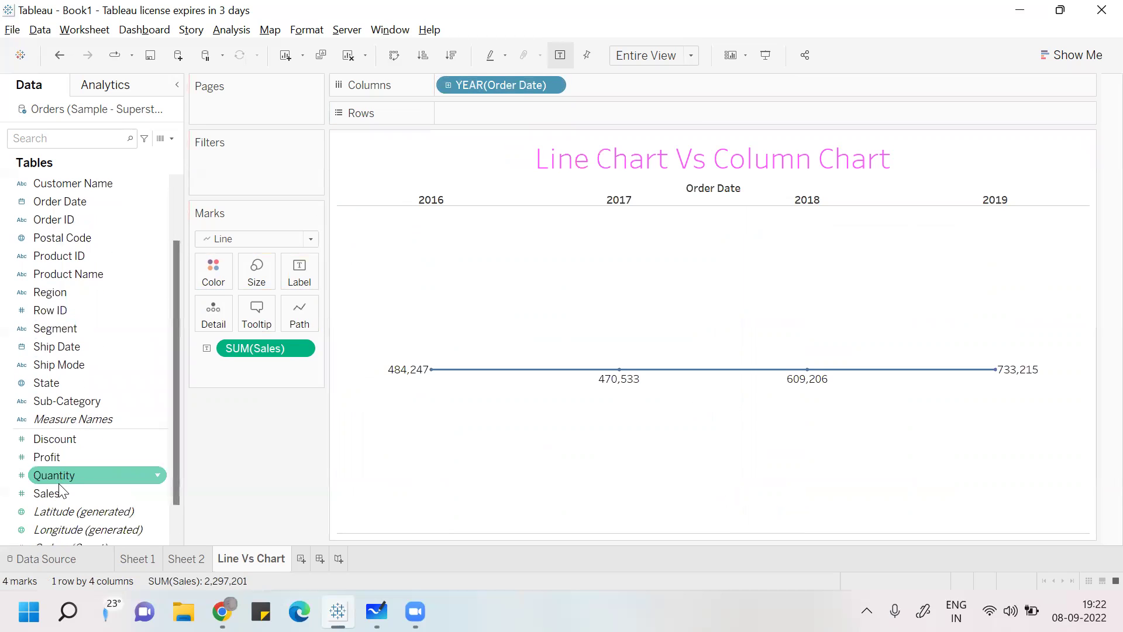
drag(58, 493, 475, 114)
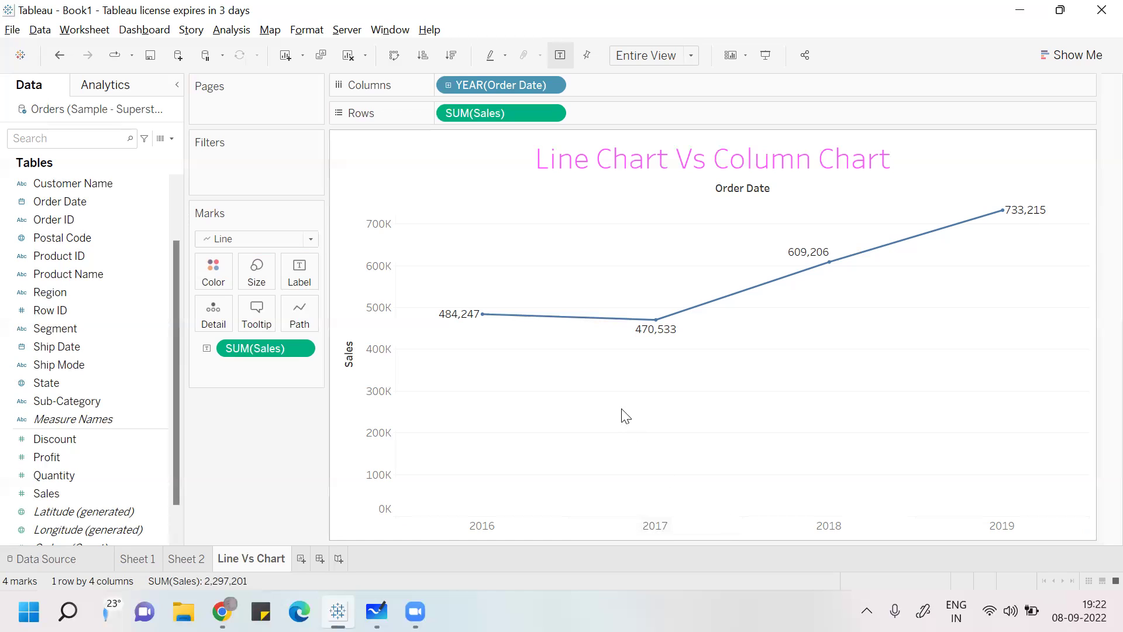
Show Order Date at the discrete Month level, and switch it to the continuous Month level spanning all years
click(553, 86)
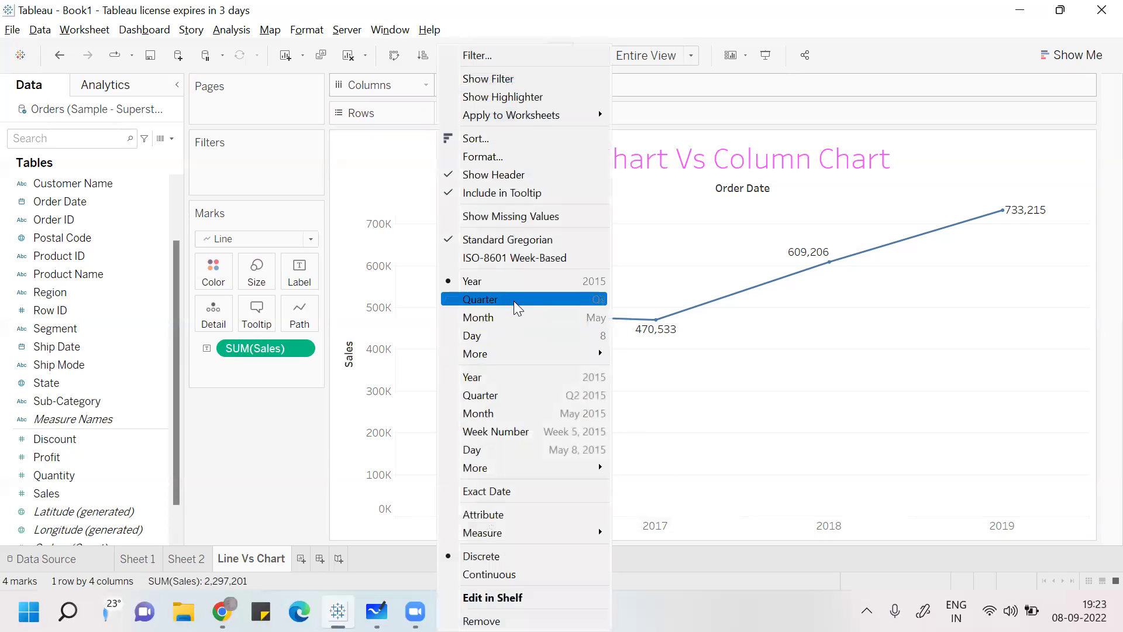
click(514, 317)
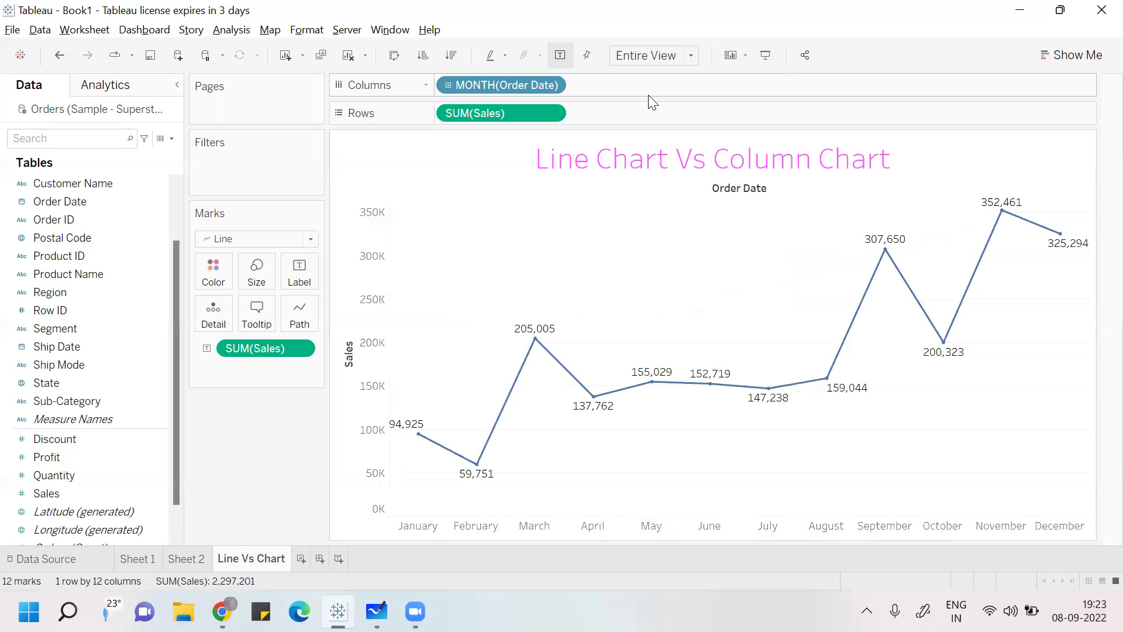
click(558, 84)
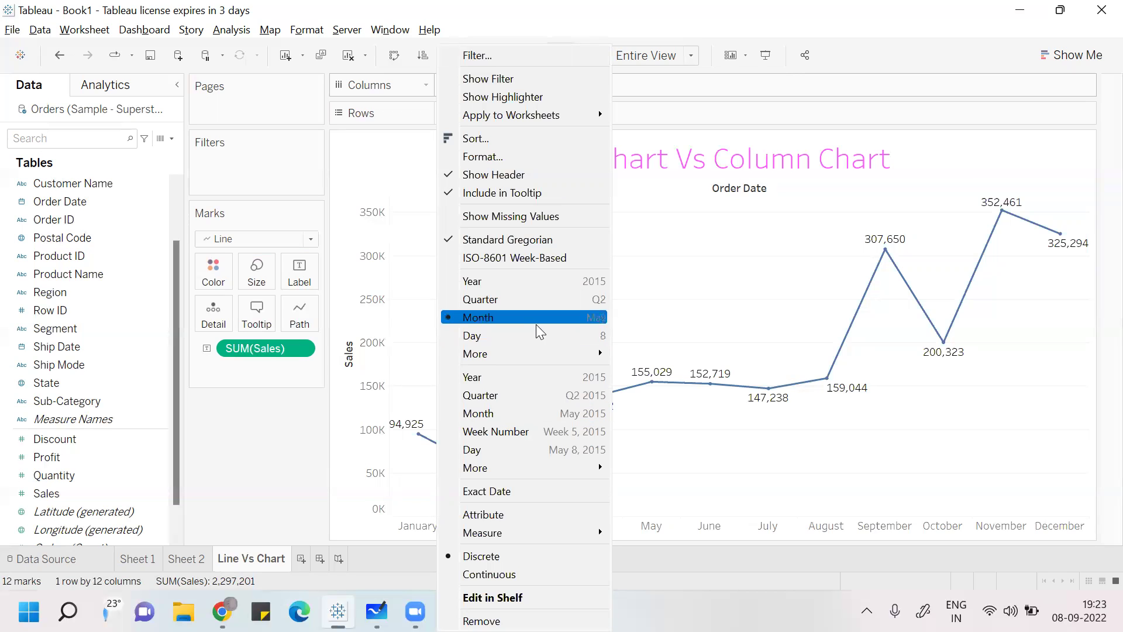
mouse_move(525, 470)
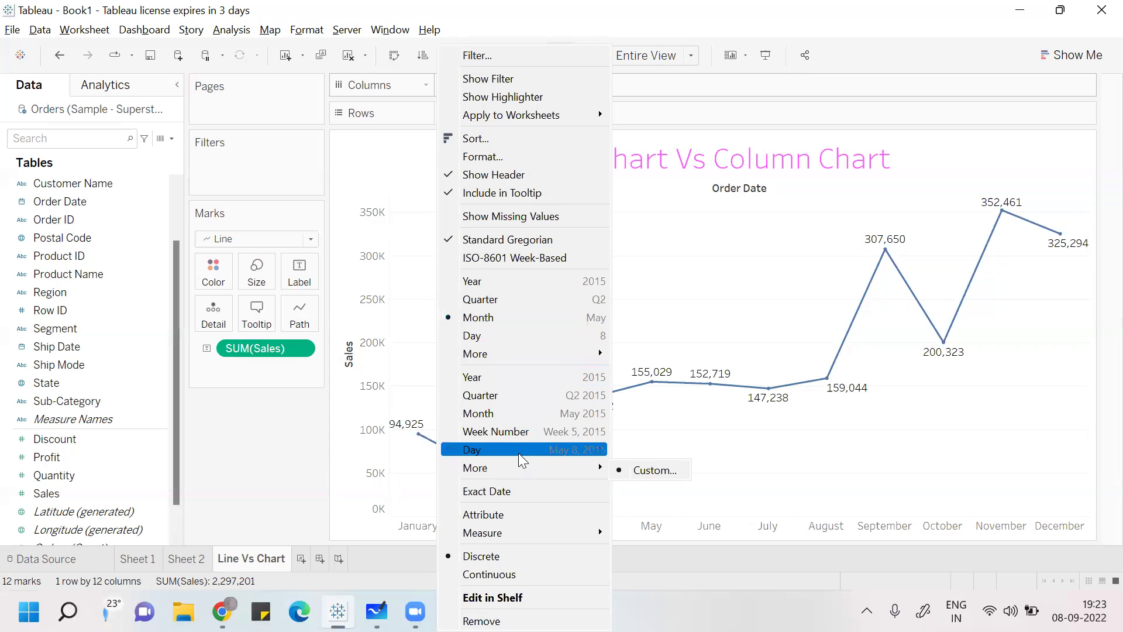
click(516, 417)
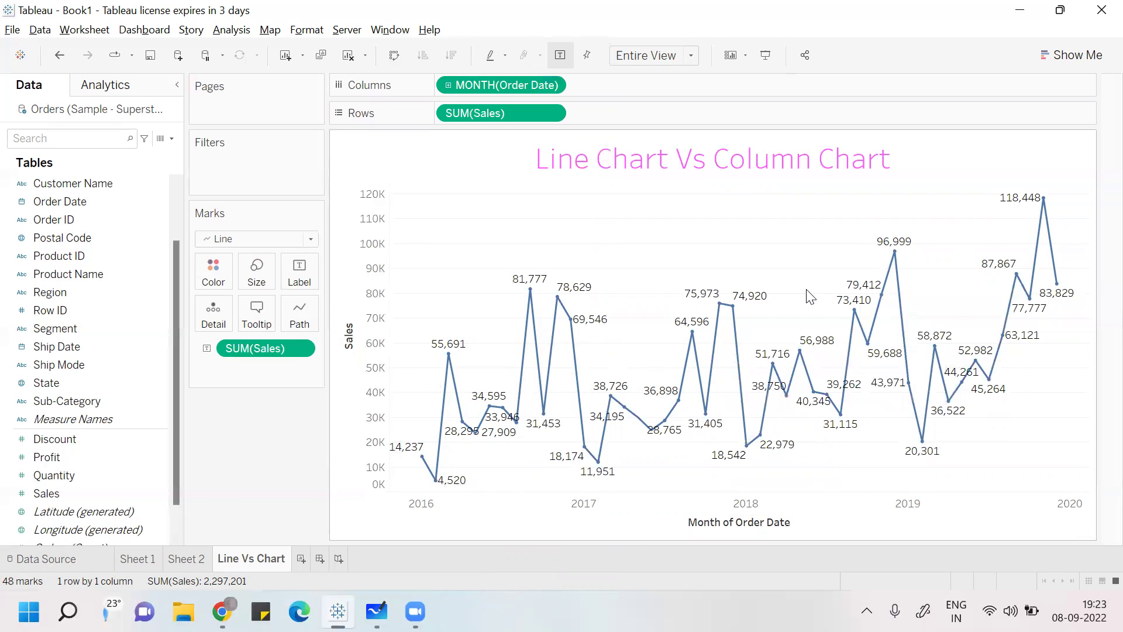
Compare the Bar and Line mark types on the monthly sales chart, leaving it set to Line
click(310, 241)
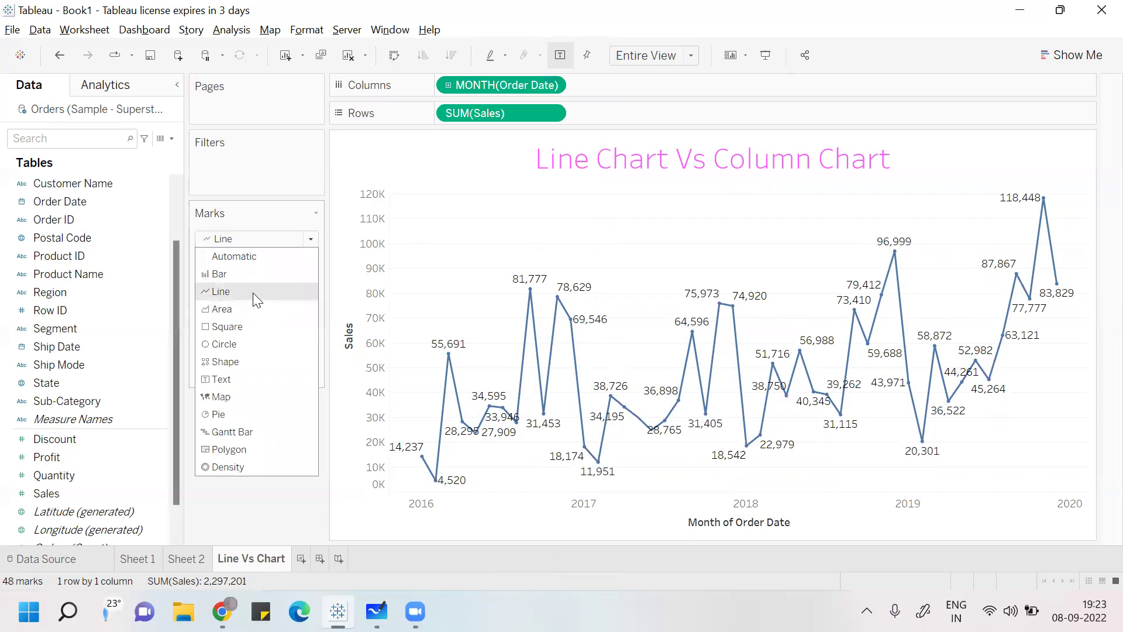
click(248, 275)
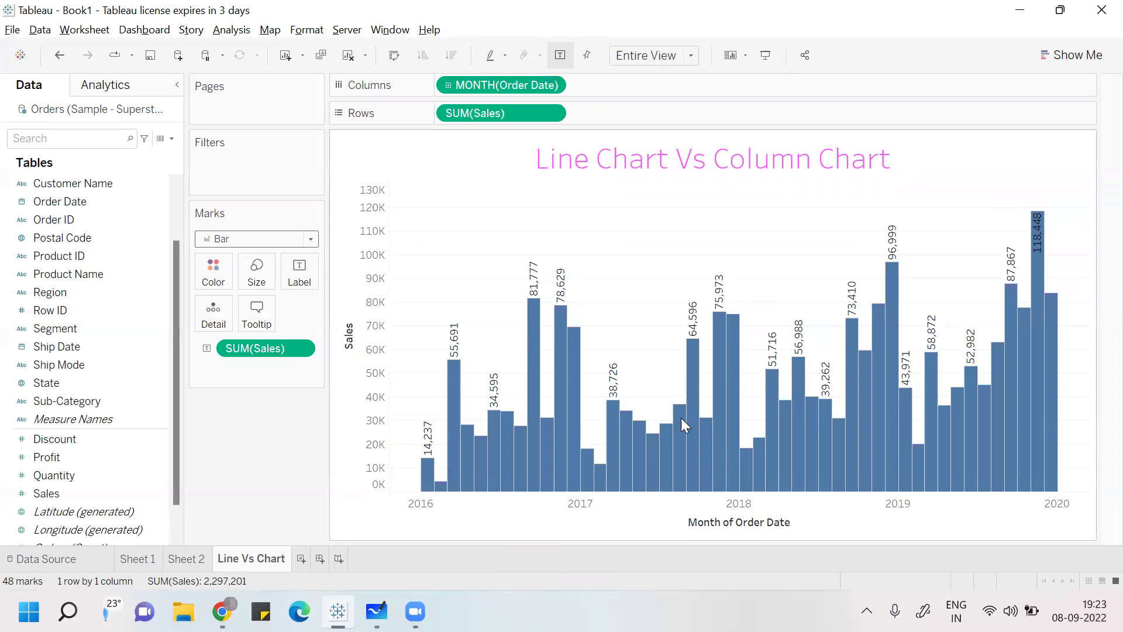
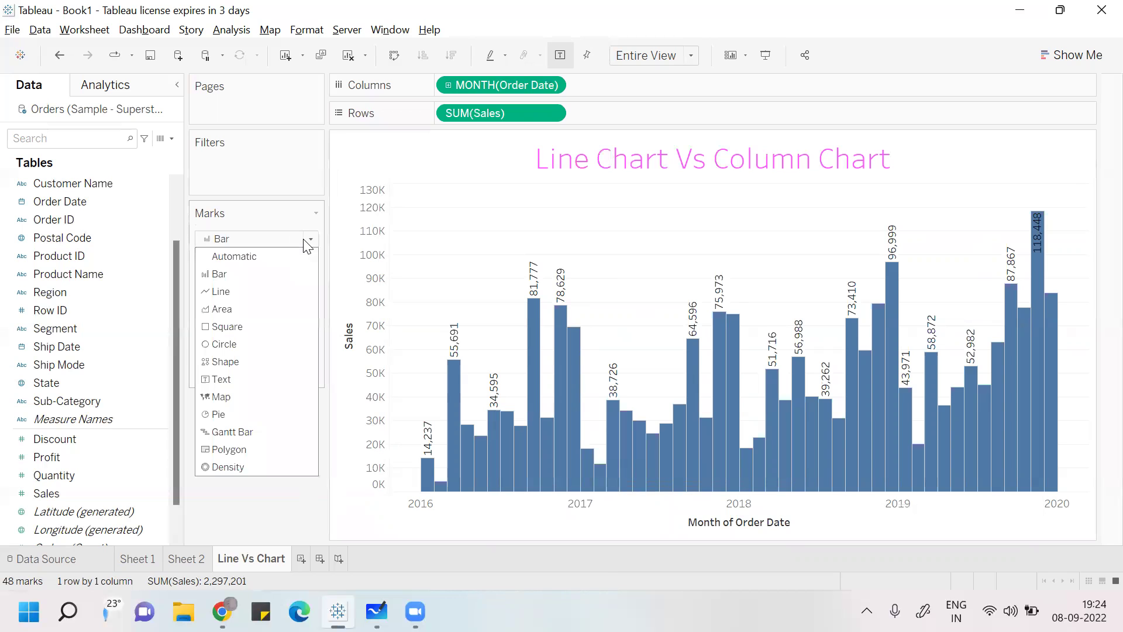
click(225, 291)
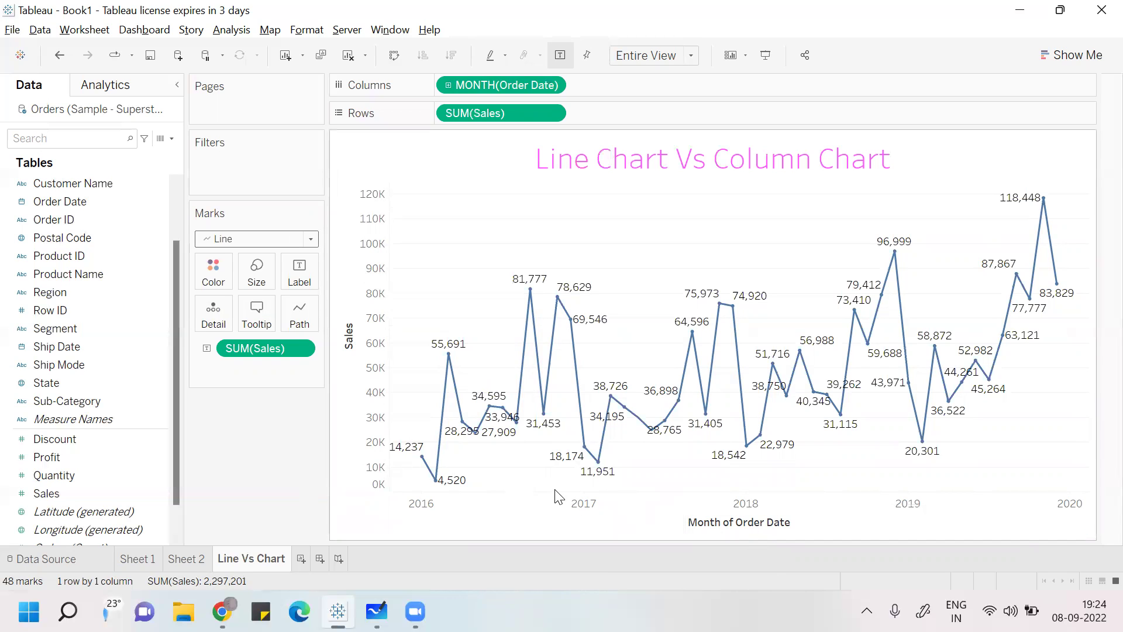
click(774, 508)
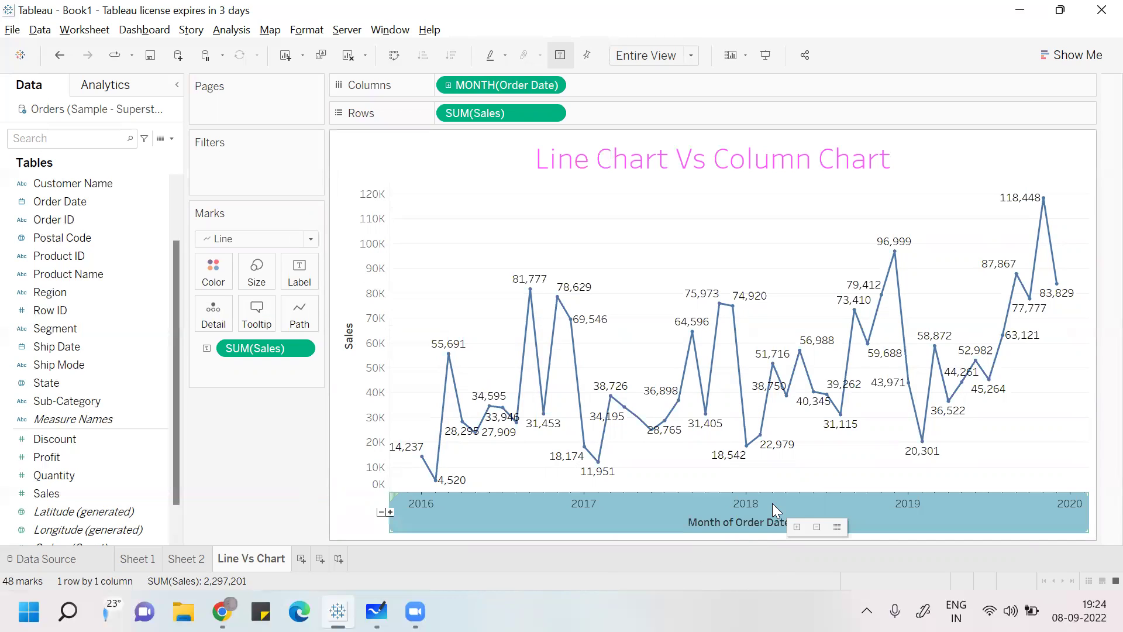
right_click(772, 503)
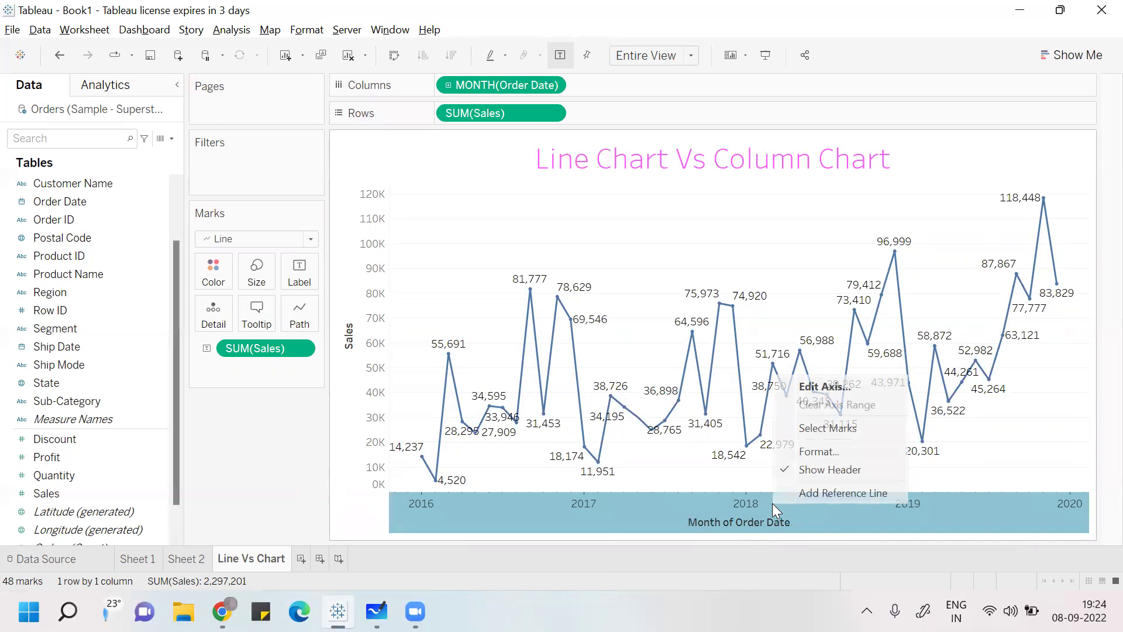
click(838, 452)
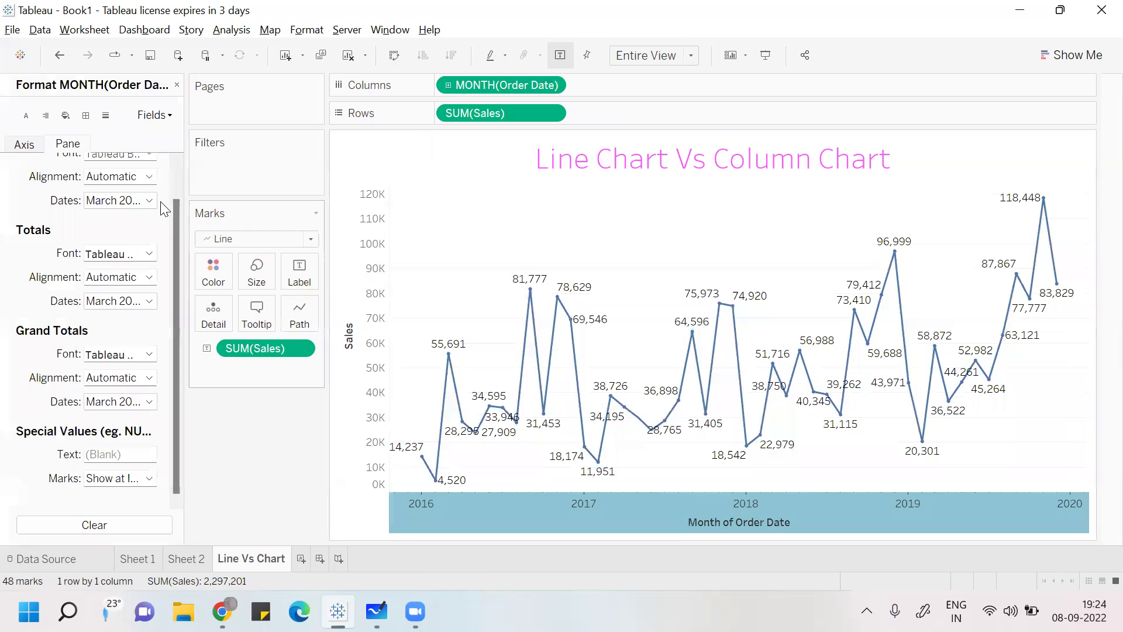
click(161, 117)
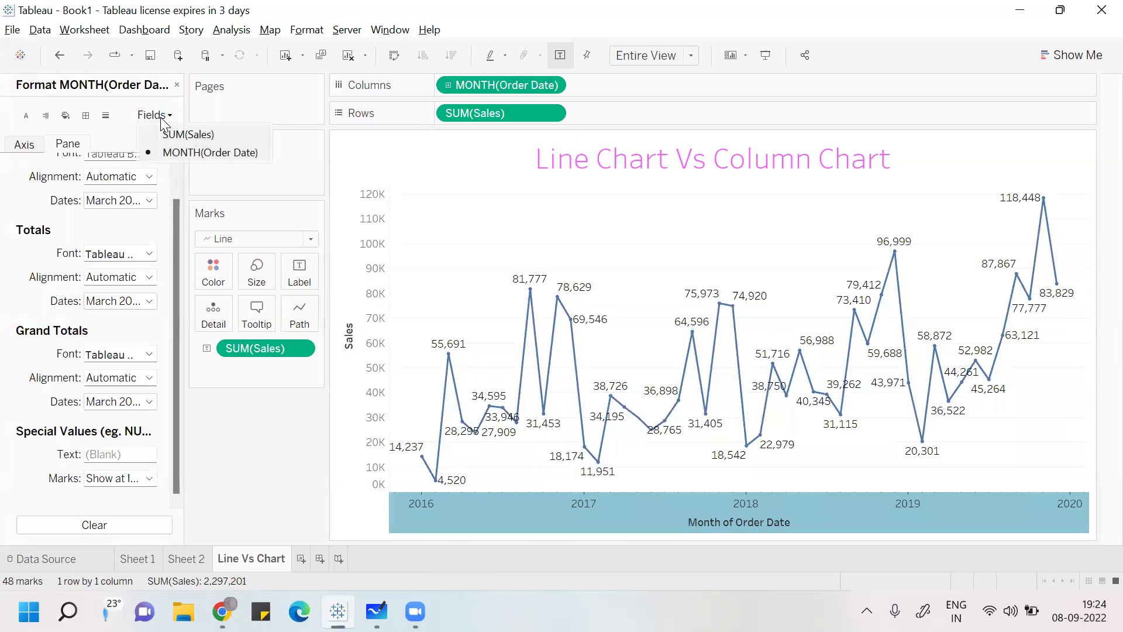
click(180, 151)
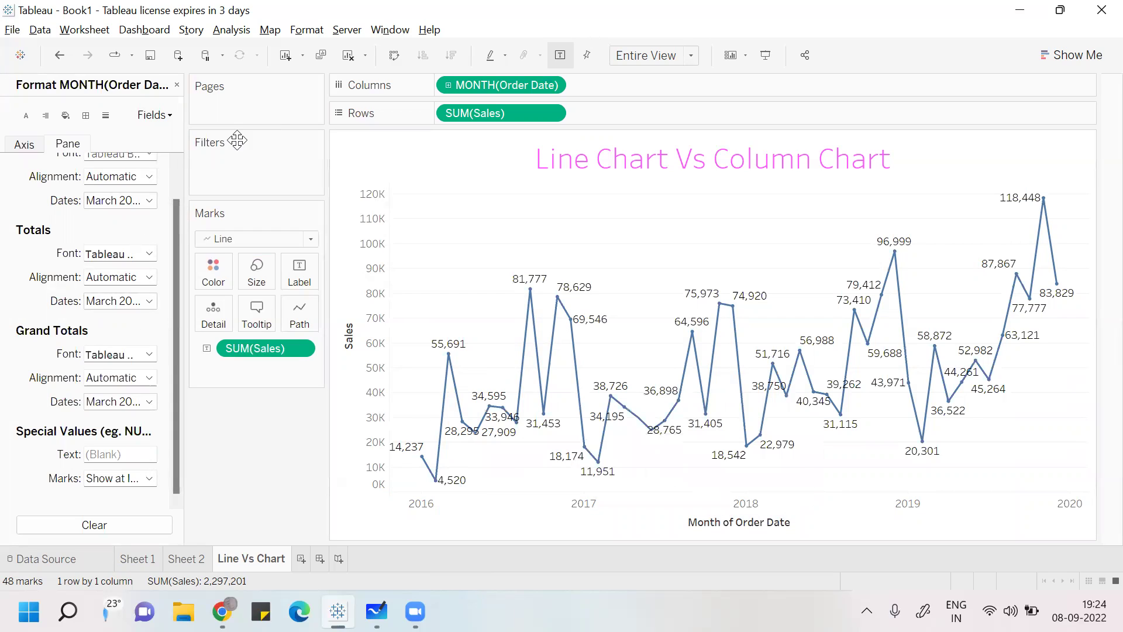
click(177, 87)
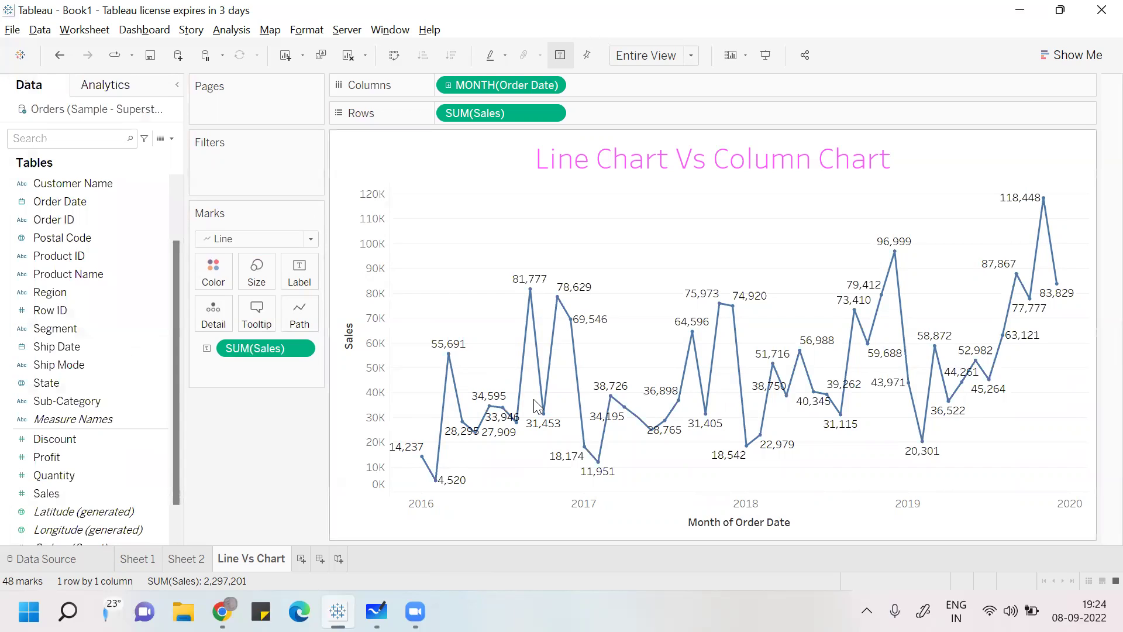
Set the default pane date format of MONTH(Order Date) to 14-03-01
right_click(730, 518)
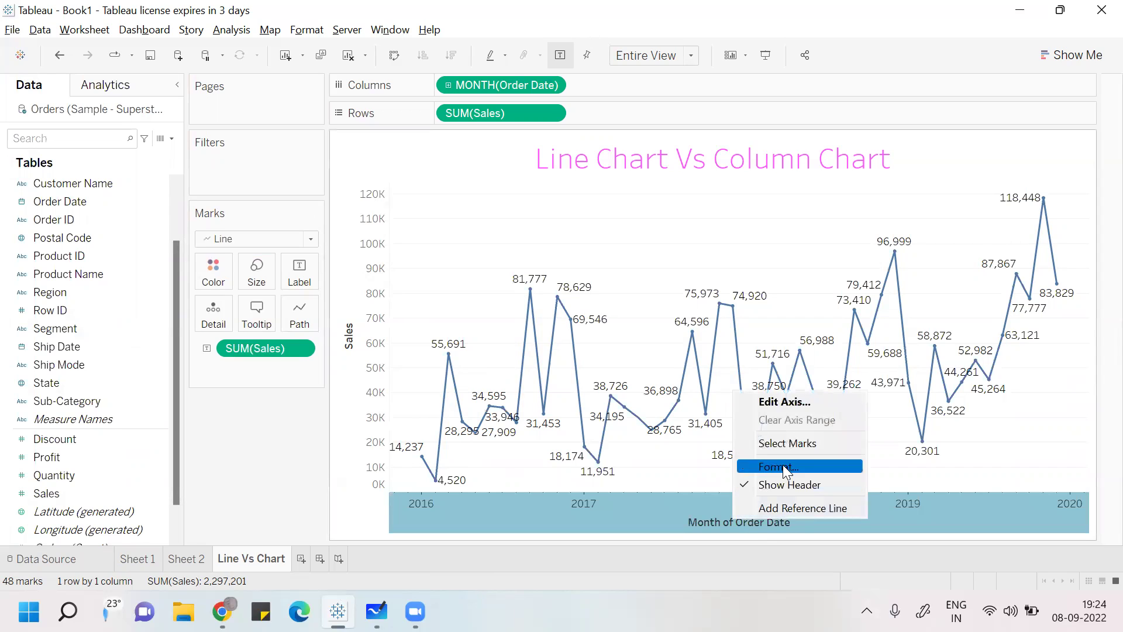
click(788, 466)
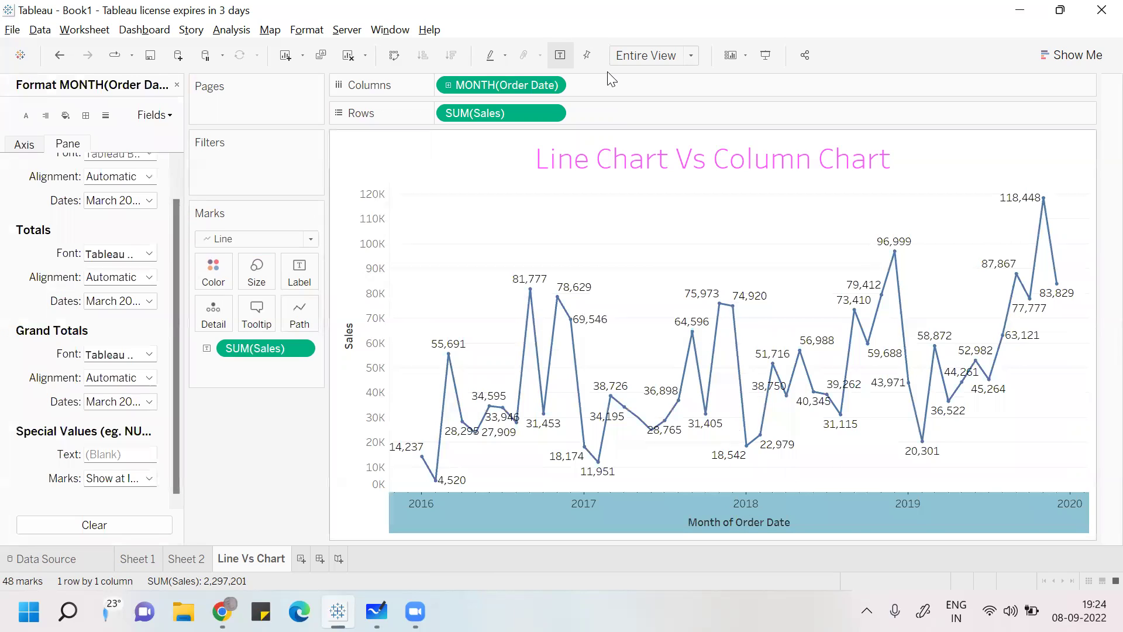
scroll(171, 297, up, 1)
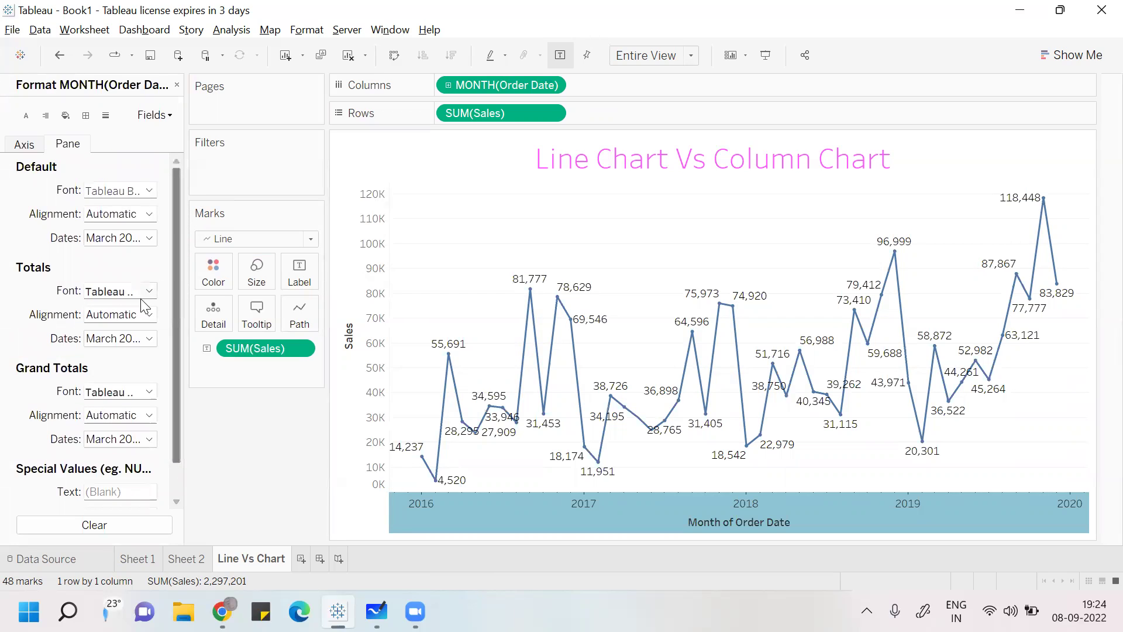
click(150, 239)
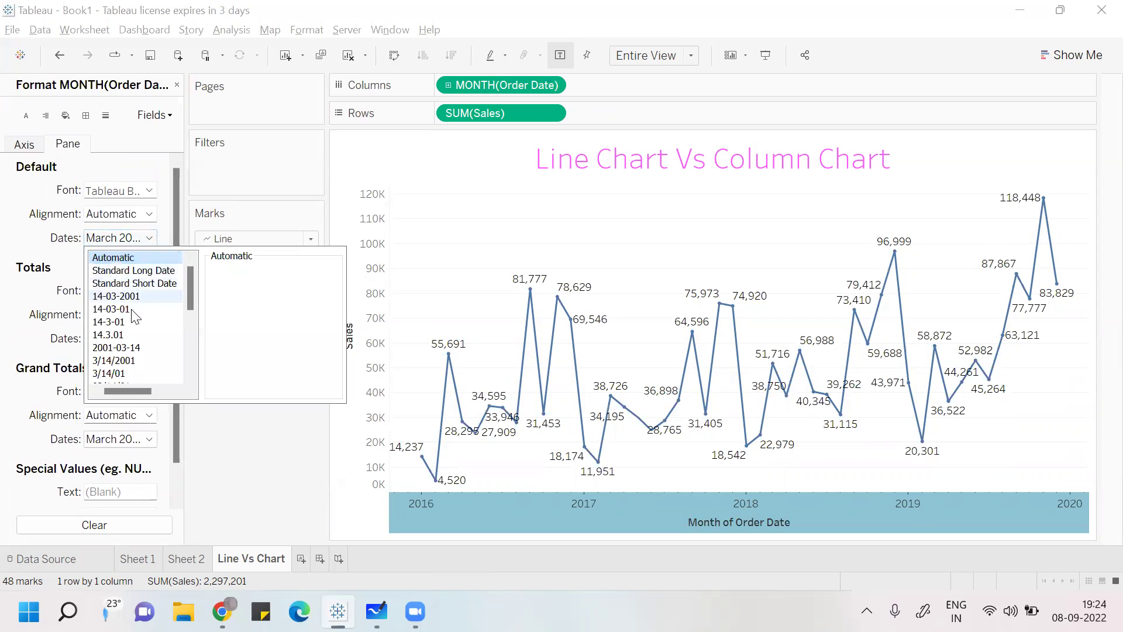
click(111, 309)
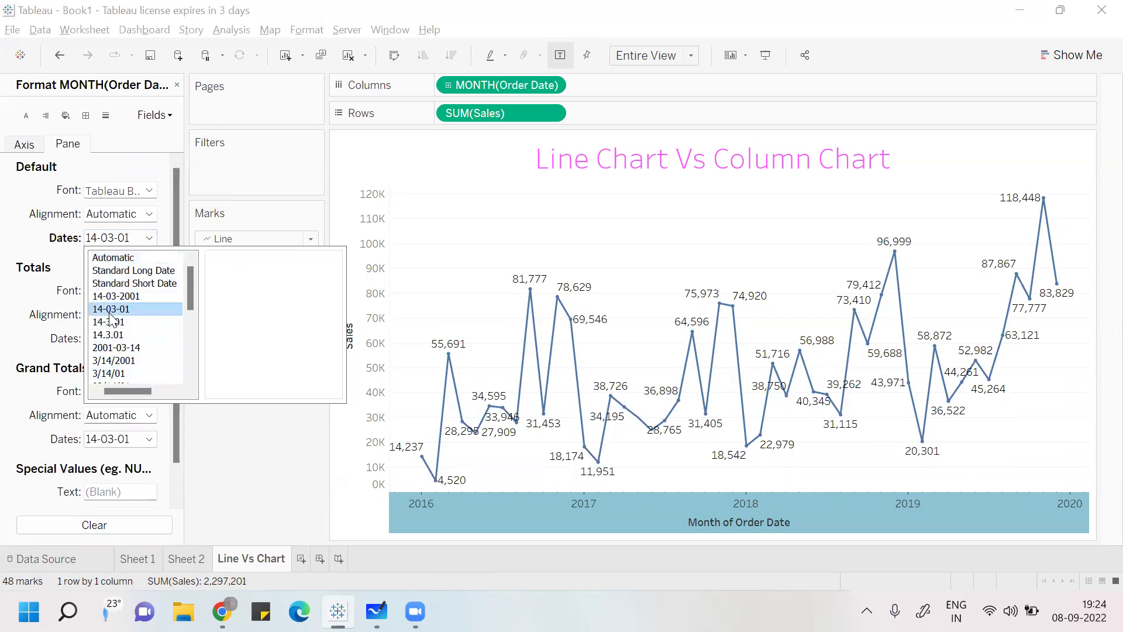
click(224, 460)
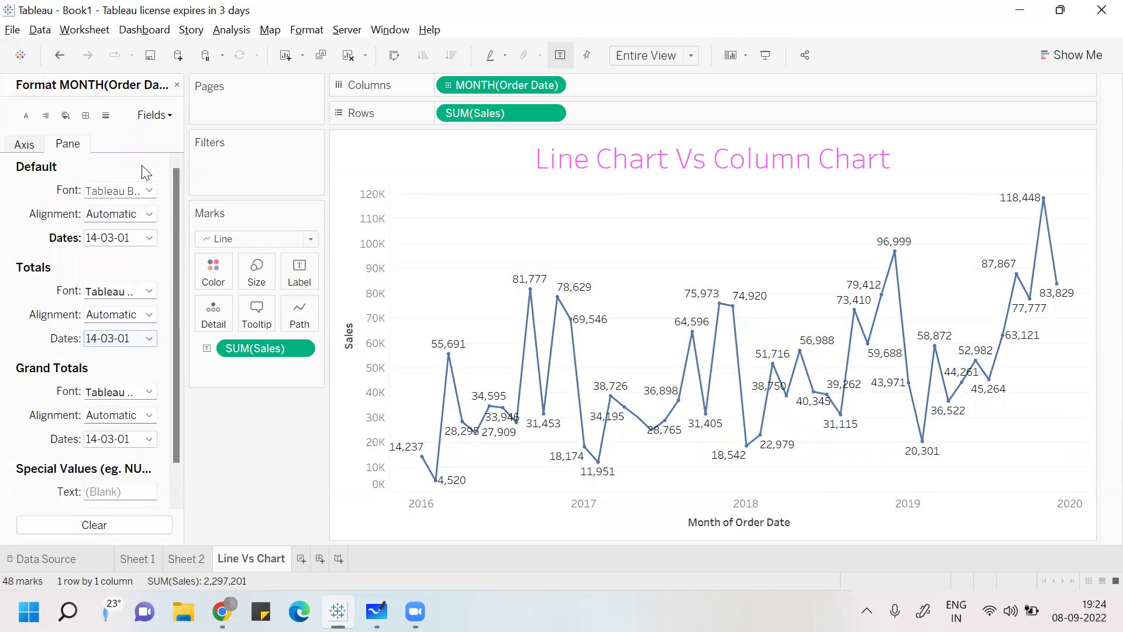
Examine the MONTH(Order Date) pane formatting, checking the alignment options for the default, totals and grand totals
click(164, 115)
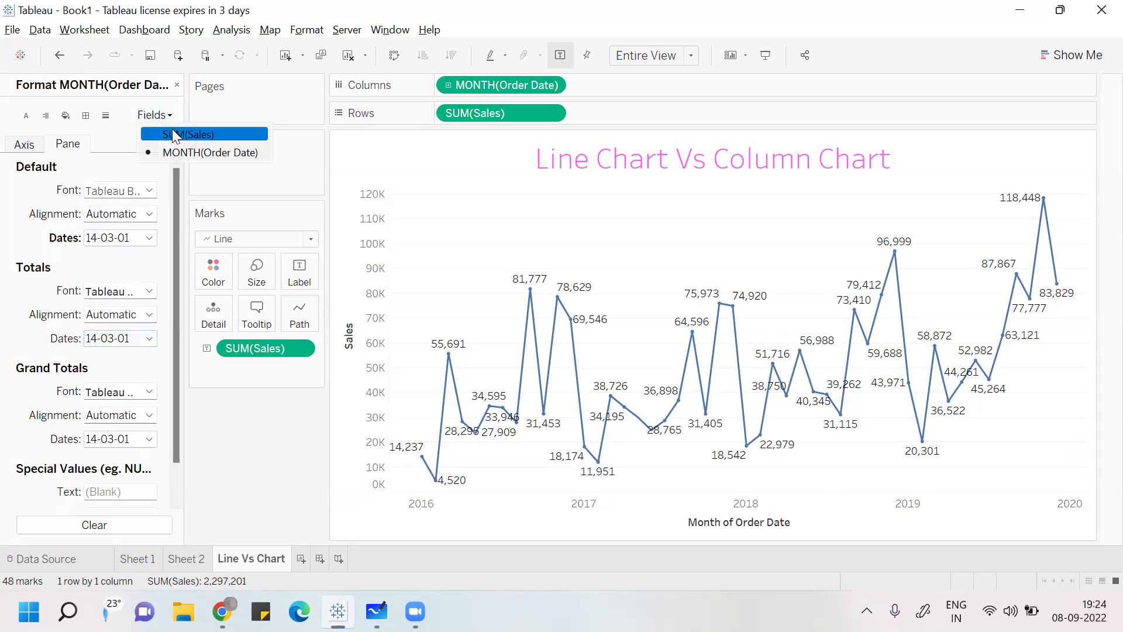
click(178, 152)
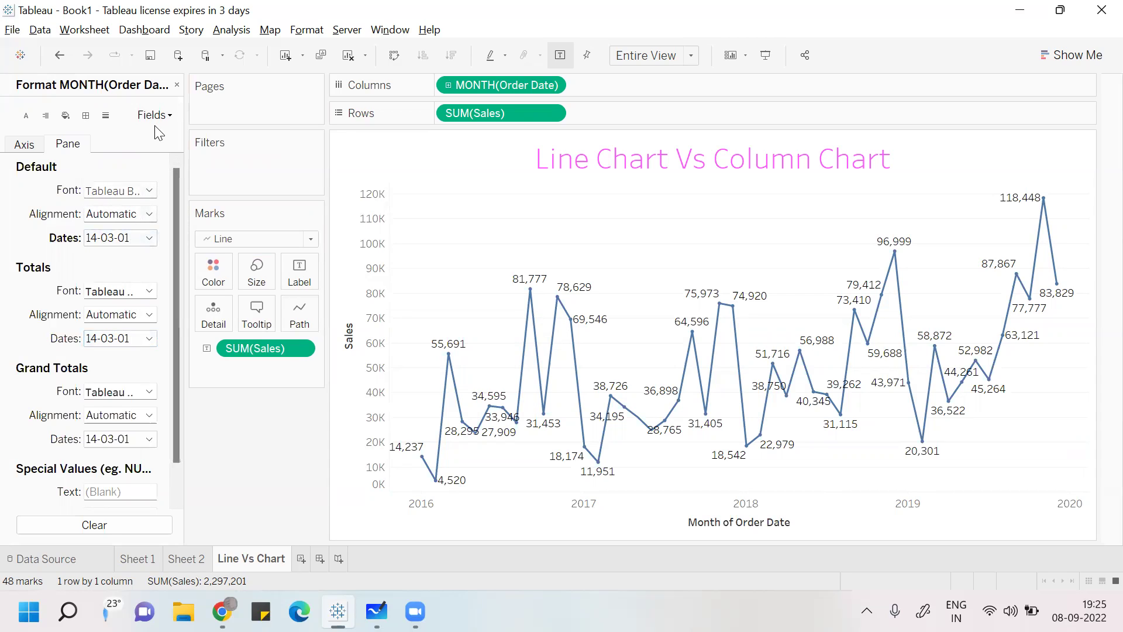
click(146, 237)
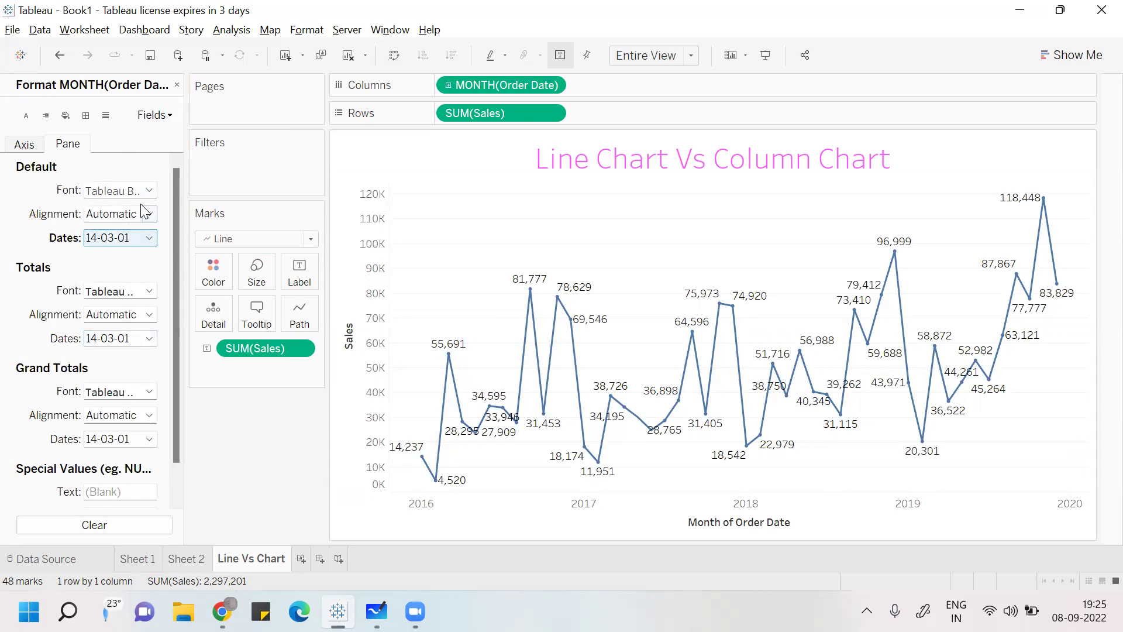
click(147, 215)
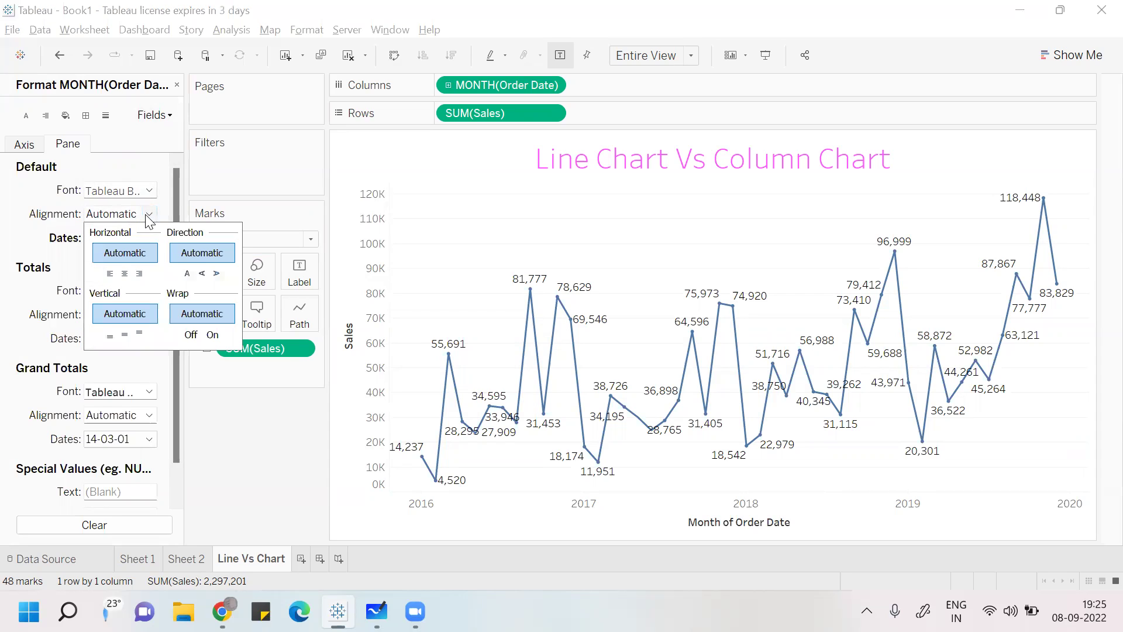
click(149, 218)
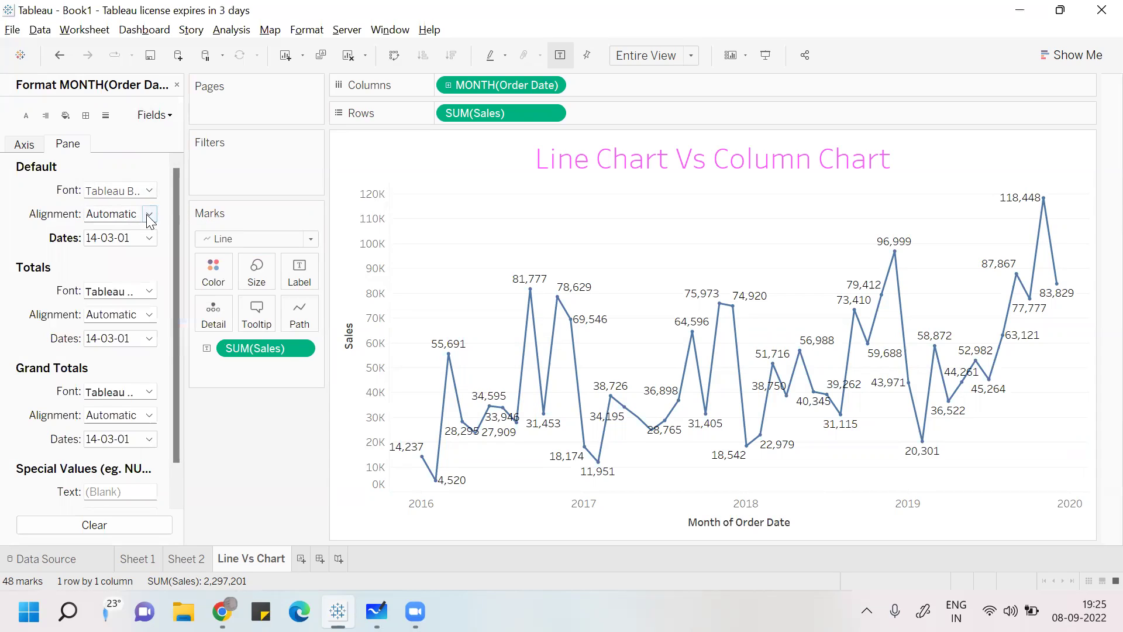
click(150, 314)
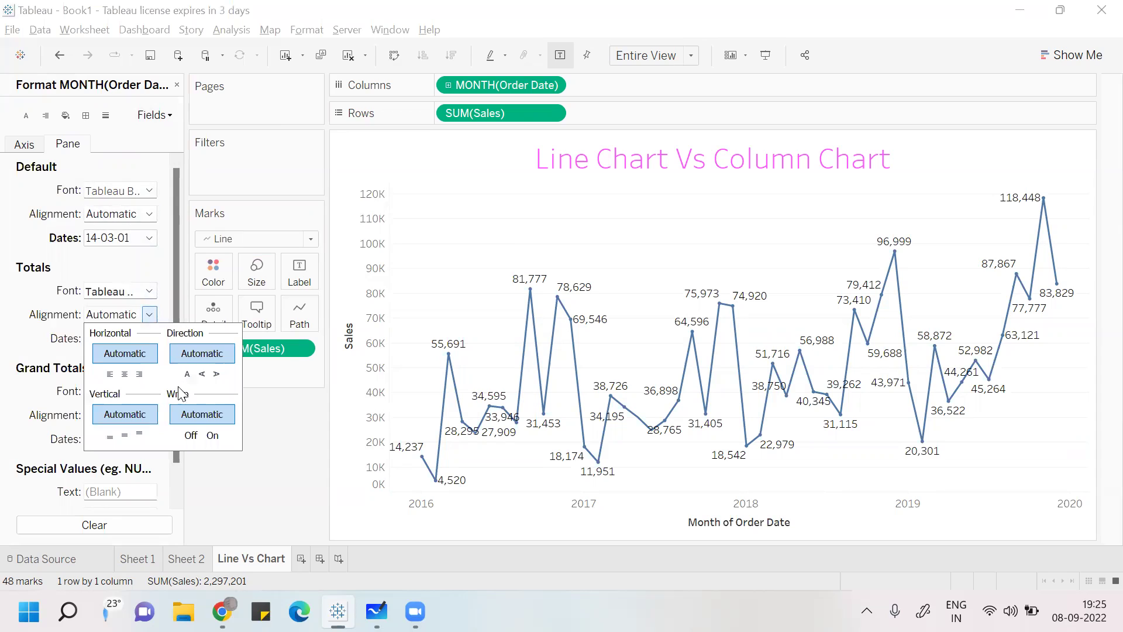
click(228, 490)
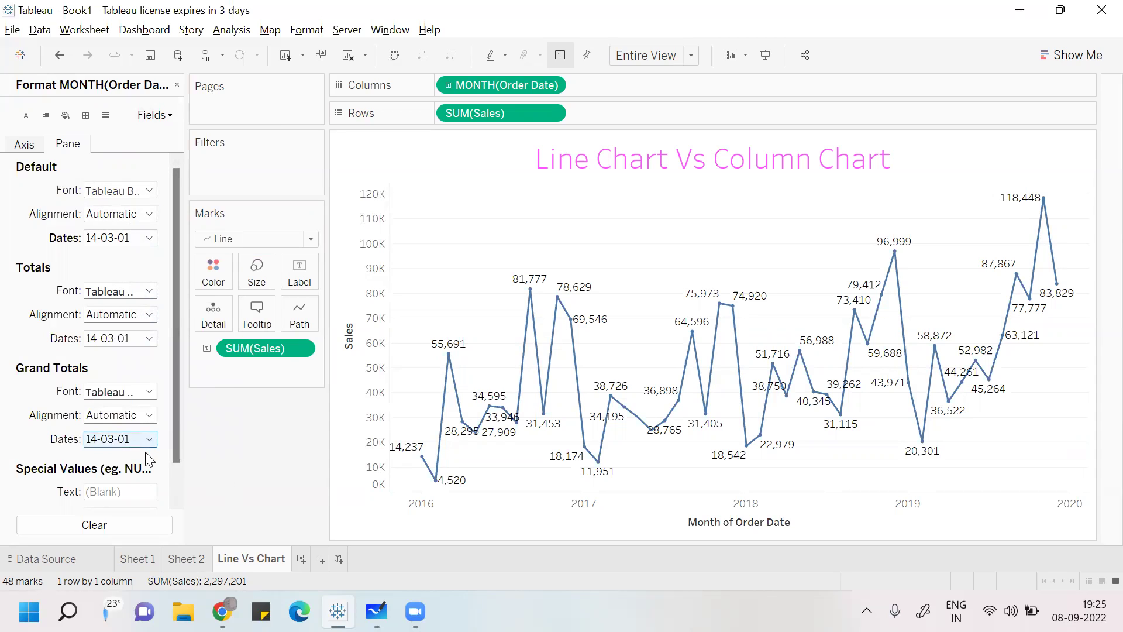
click(150, 415)
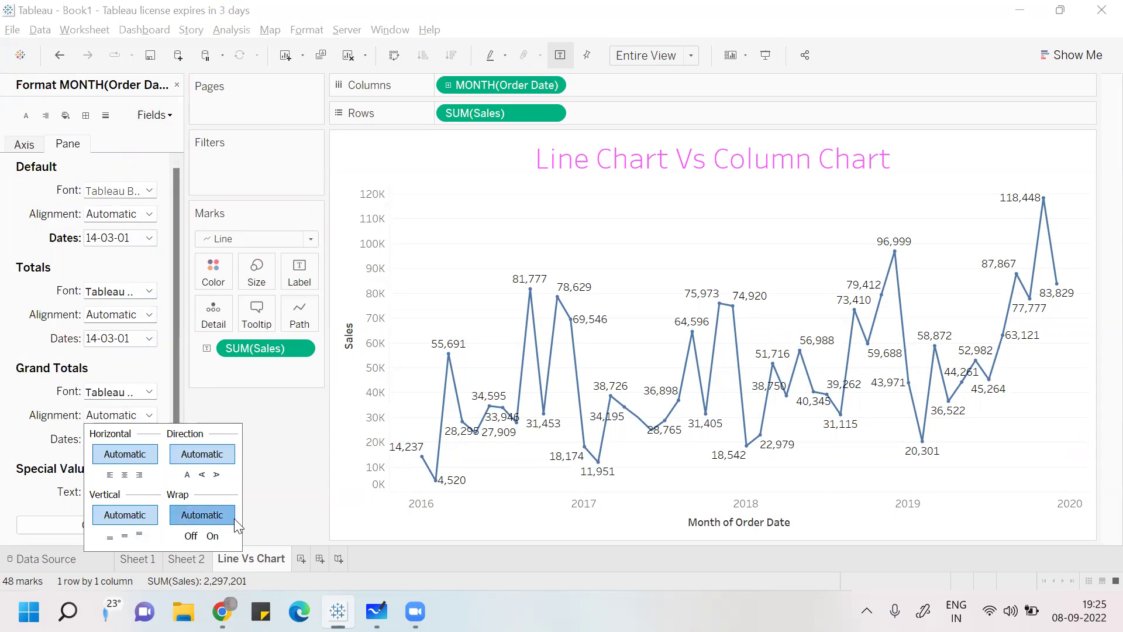
click(262, 486)
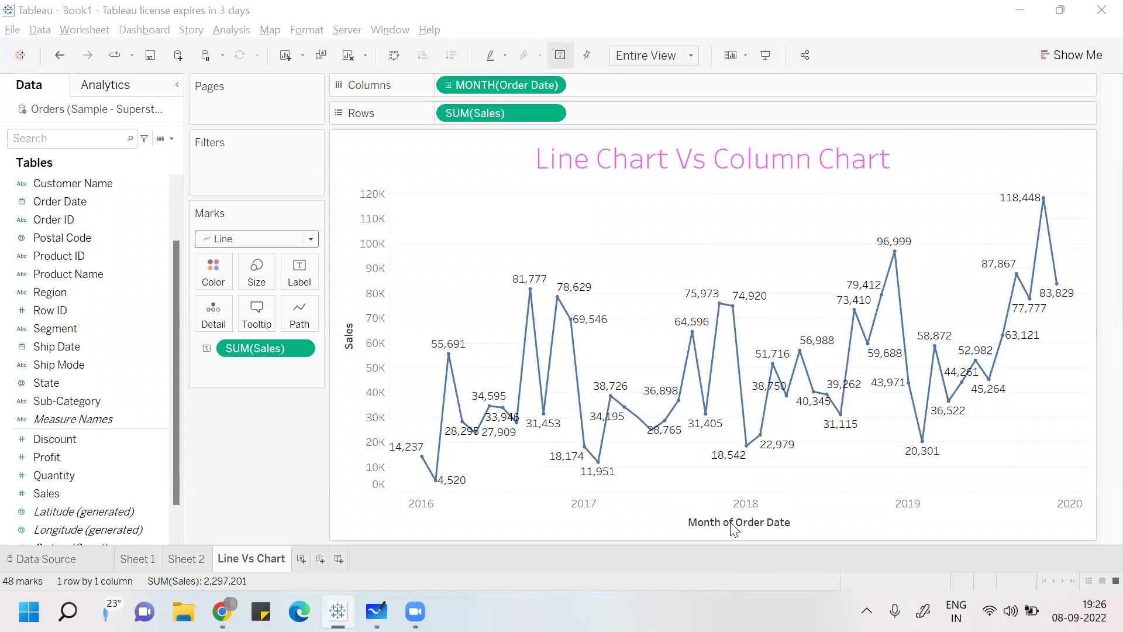
Set the alignment of the Month of Order Date axis scale labels to Up
right_click(702, 500)
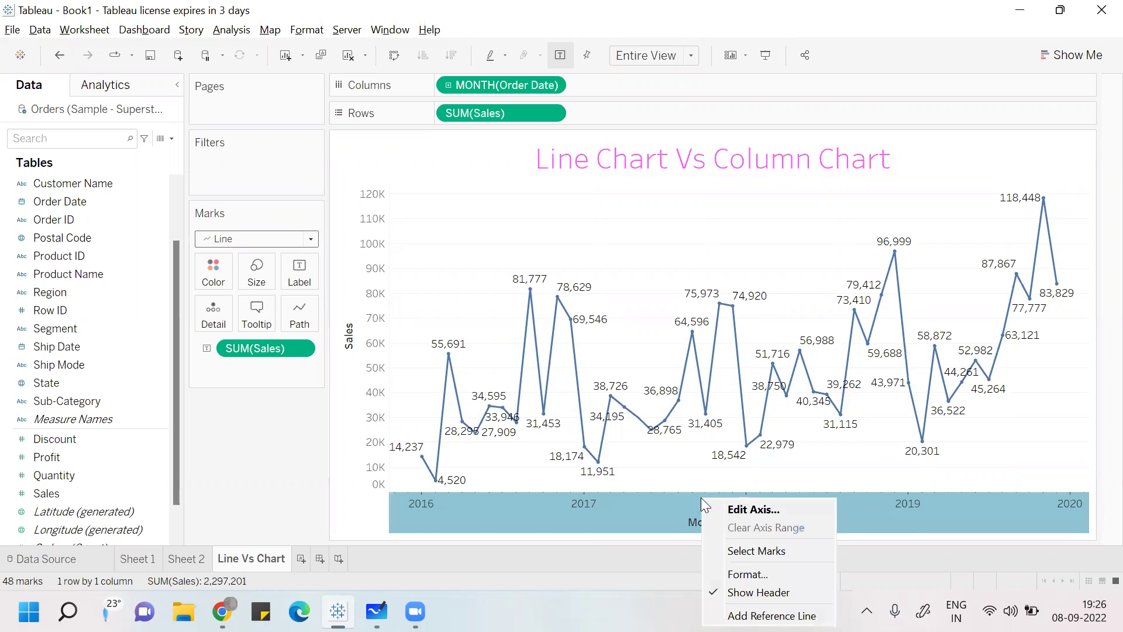
click(731, 569)
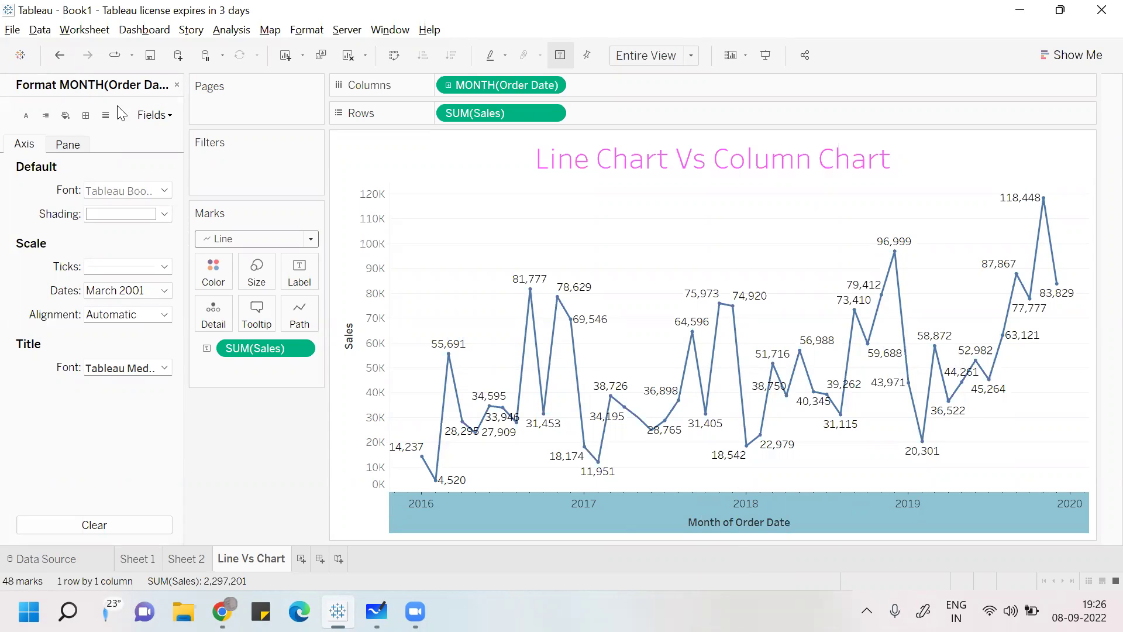
click(79, 146)
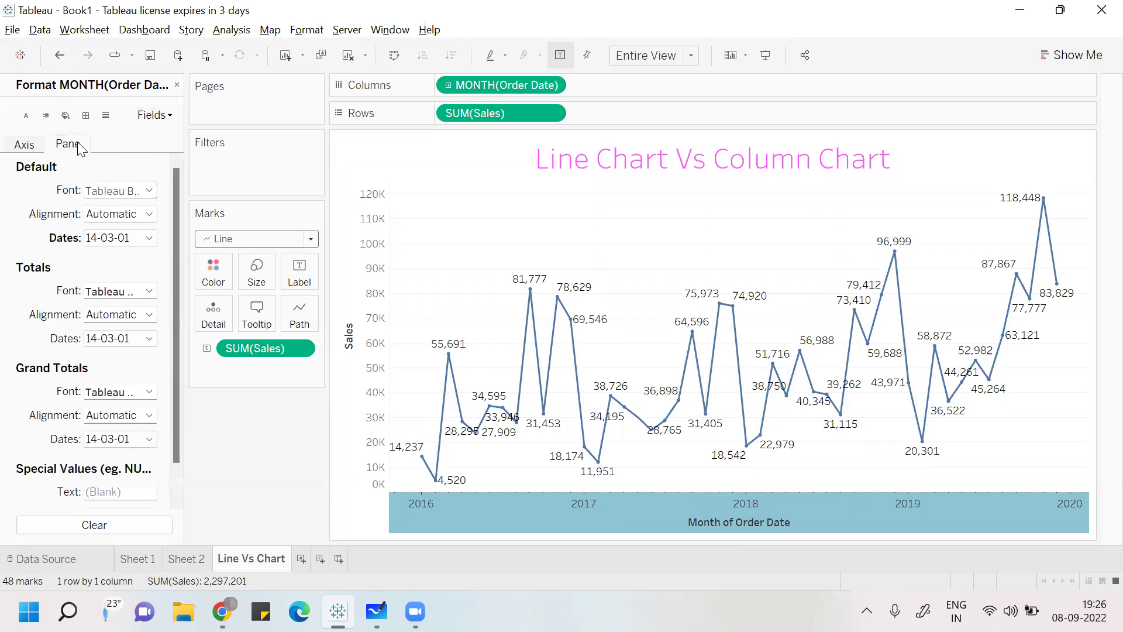
click(32, 147)
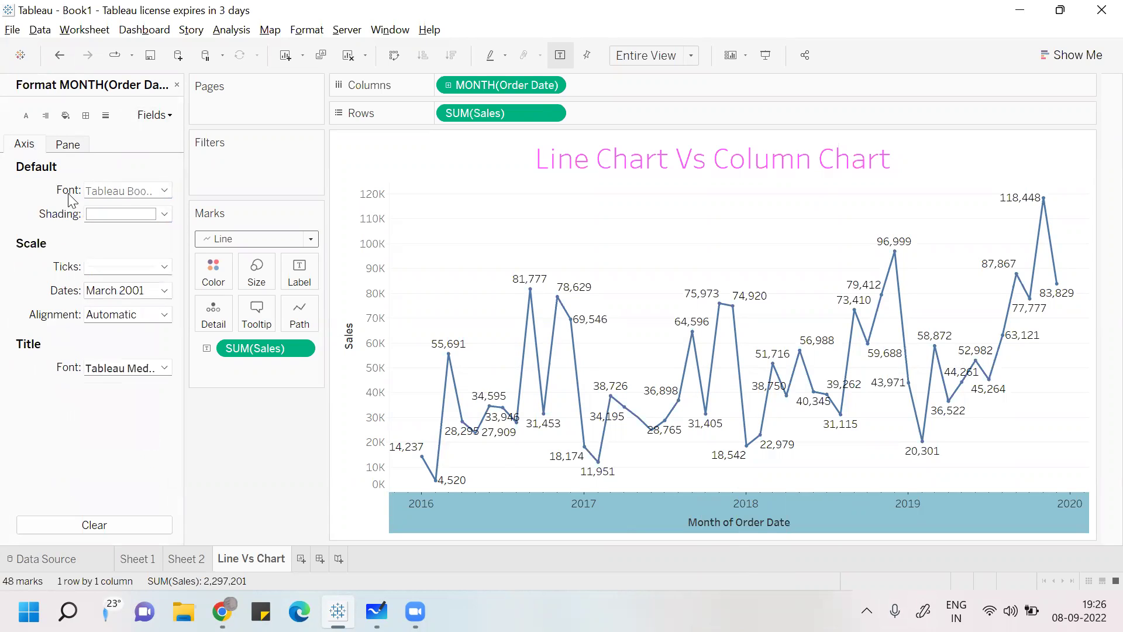
click(166, 315)
click(135, 357)
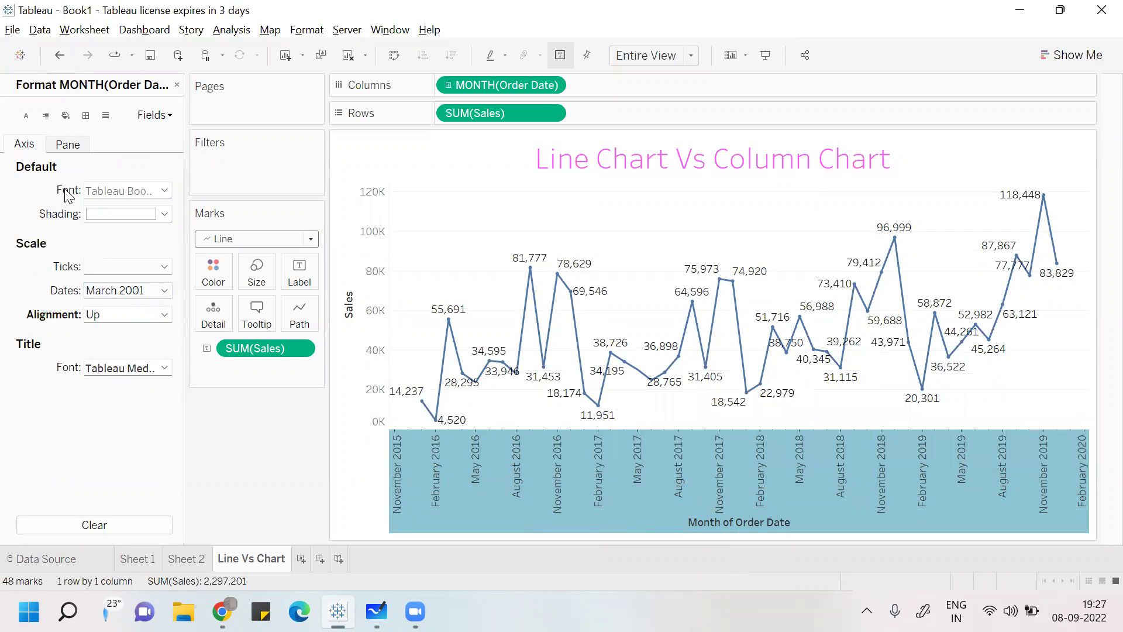
Change the monthly sales chart's mark type from Line to Bar
click(313, 239)
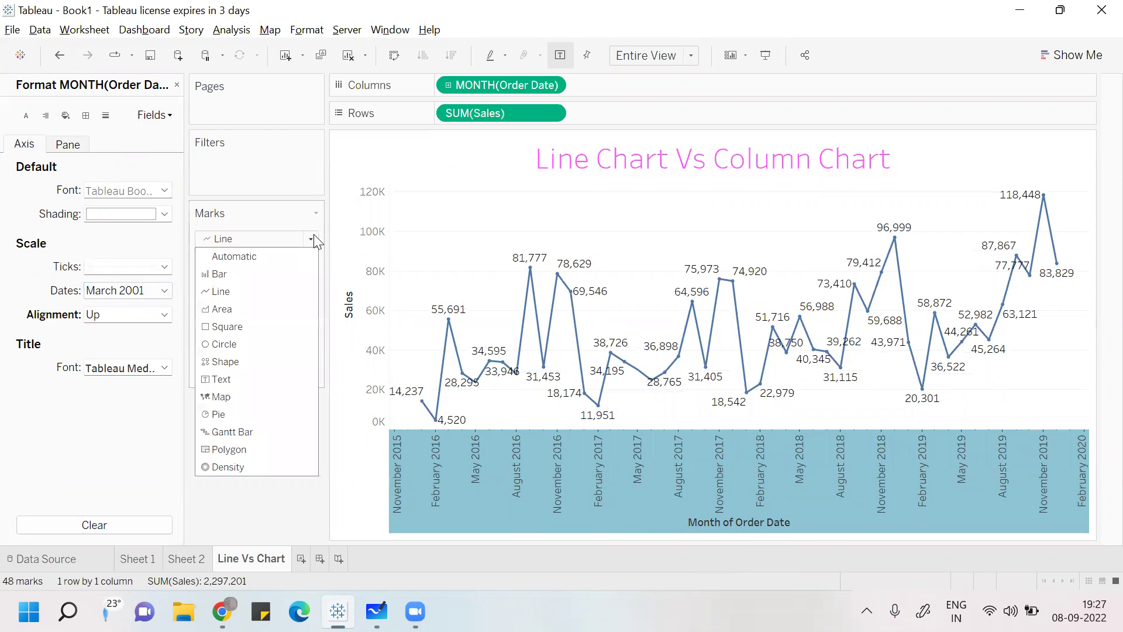
click(262, 273)
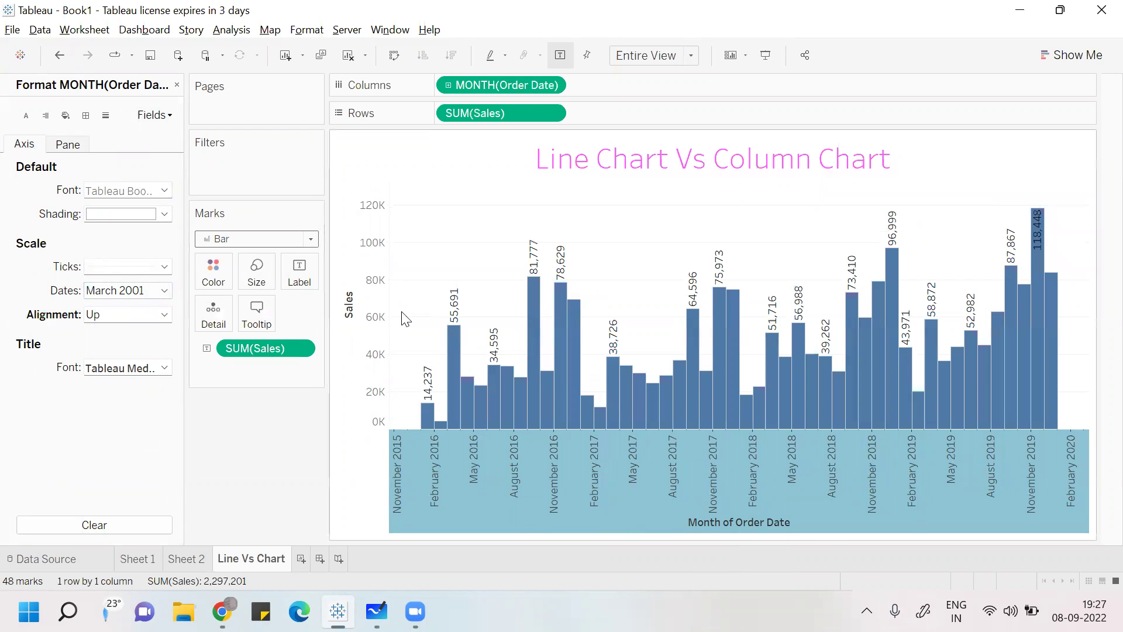
click(230, 429)
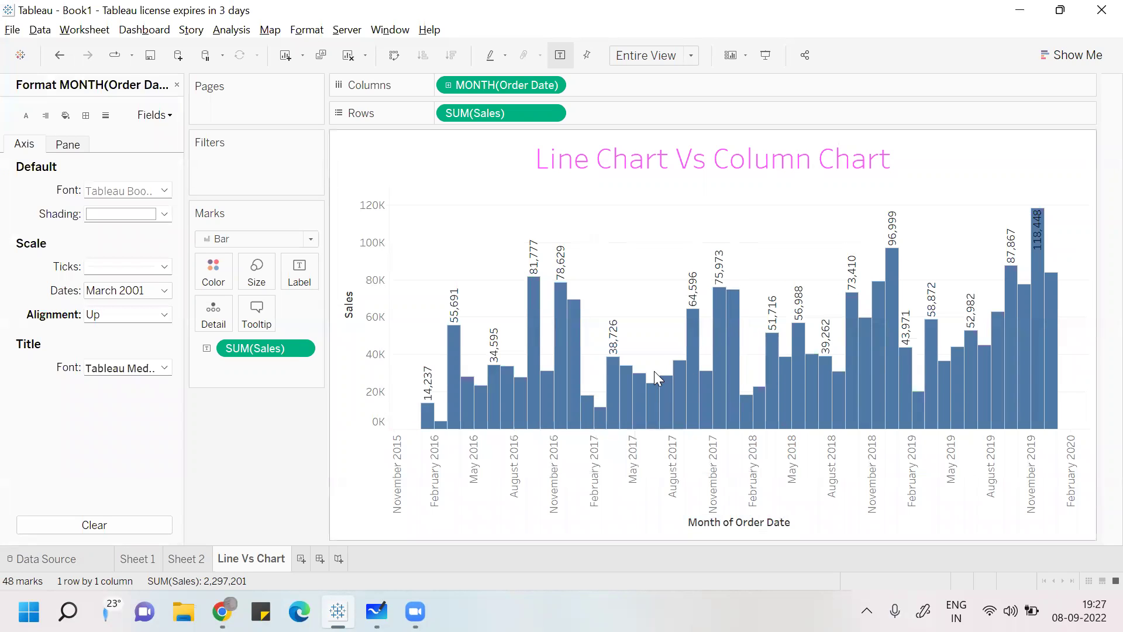
Inspect the month and sales details of the November 2016 column, and clear the selection
mouse_move(517, 388)
mouse_move(564, 346)
click(559, 269)
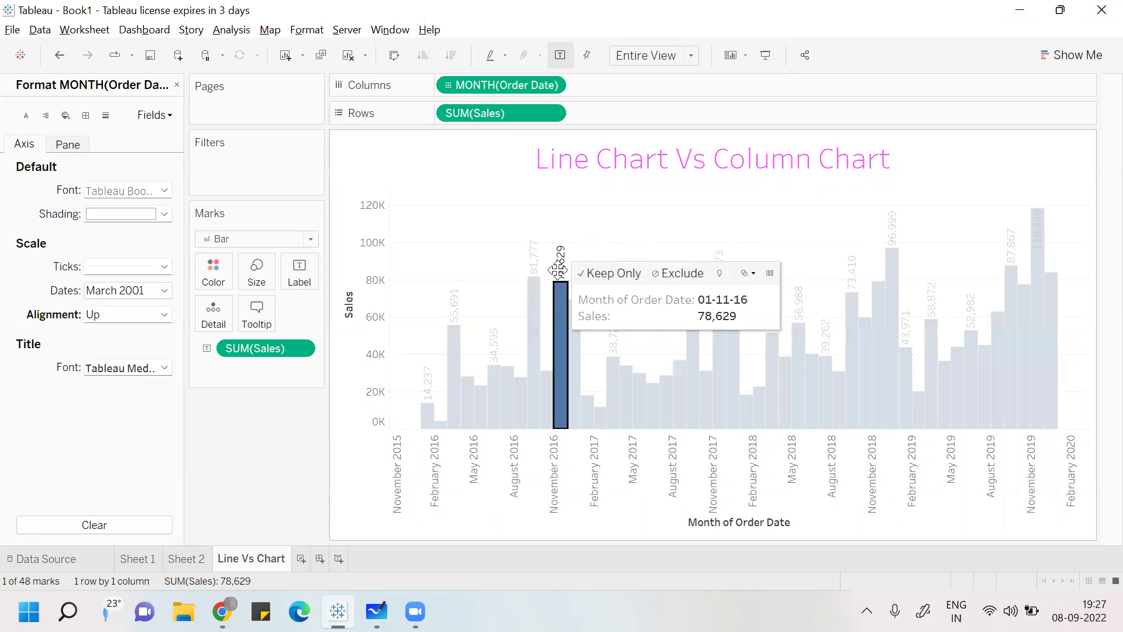
click(370, 426)
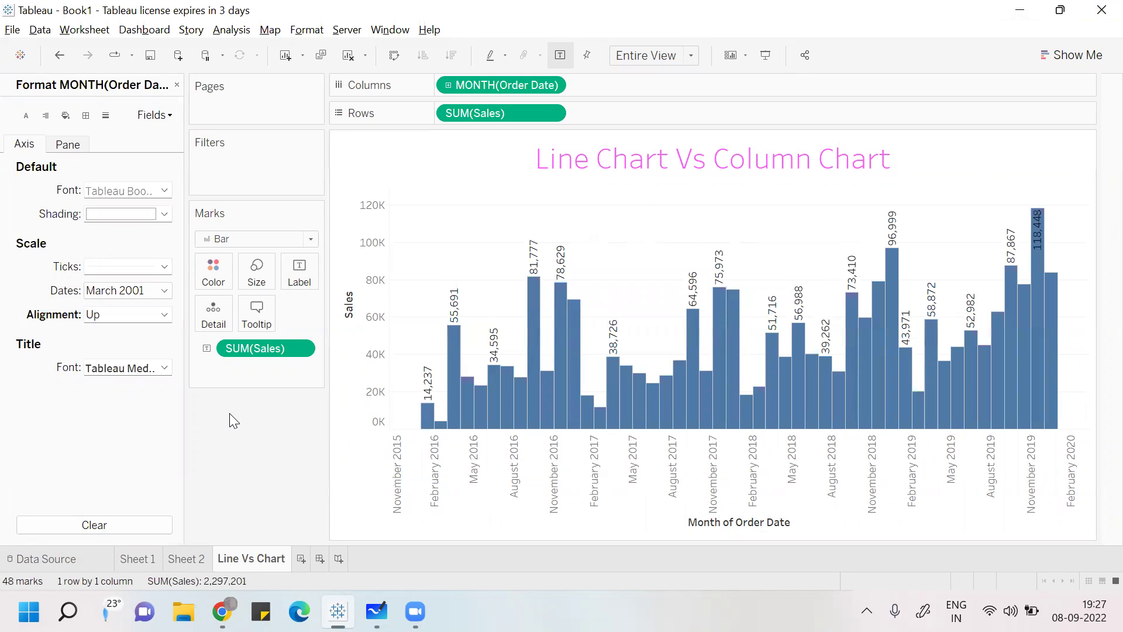
Set the grand totals font of the SUM(Sales) pane to size 14 in purple
right_click(555, 264)
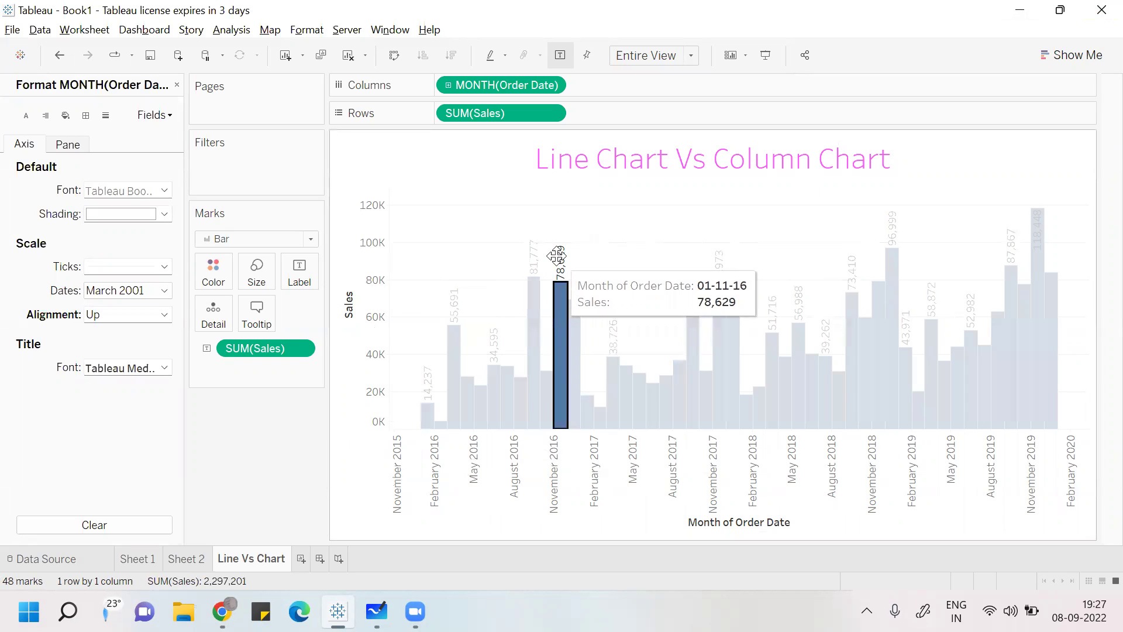
click(601, 345)
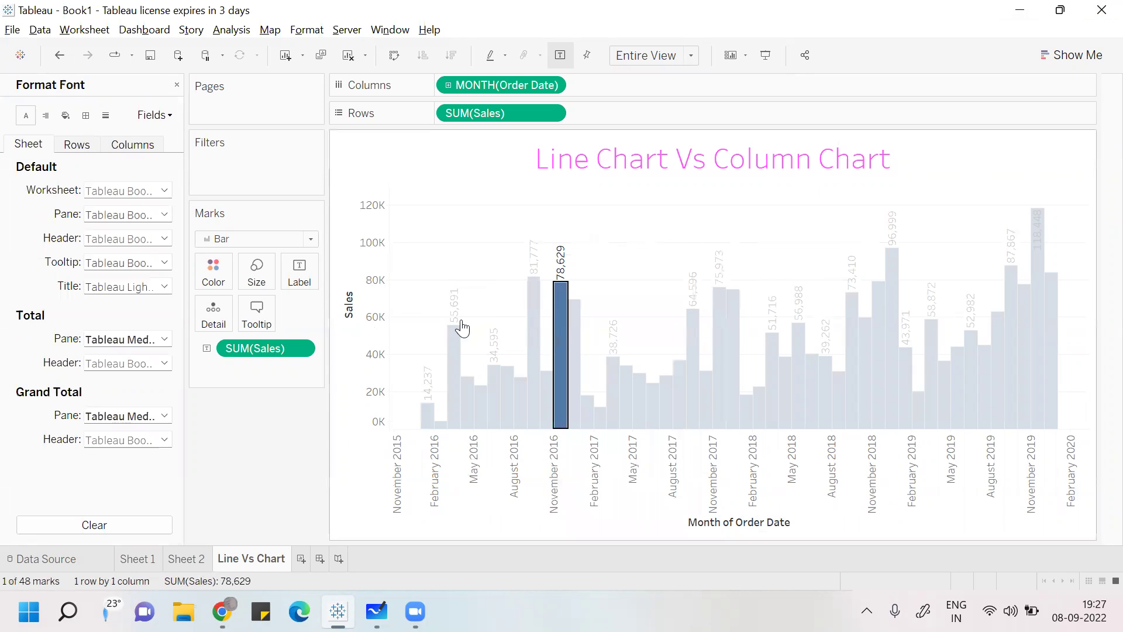
click(530, 188)
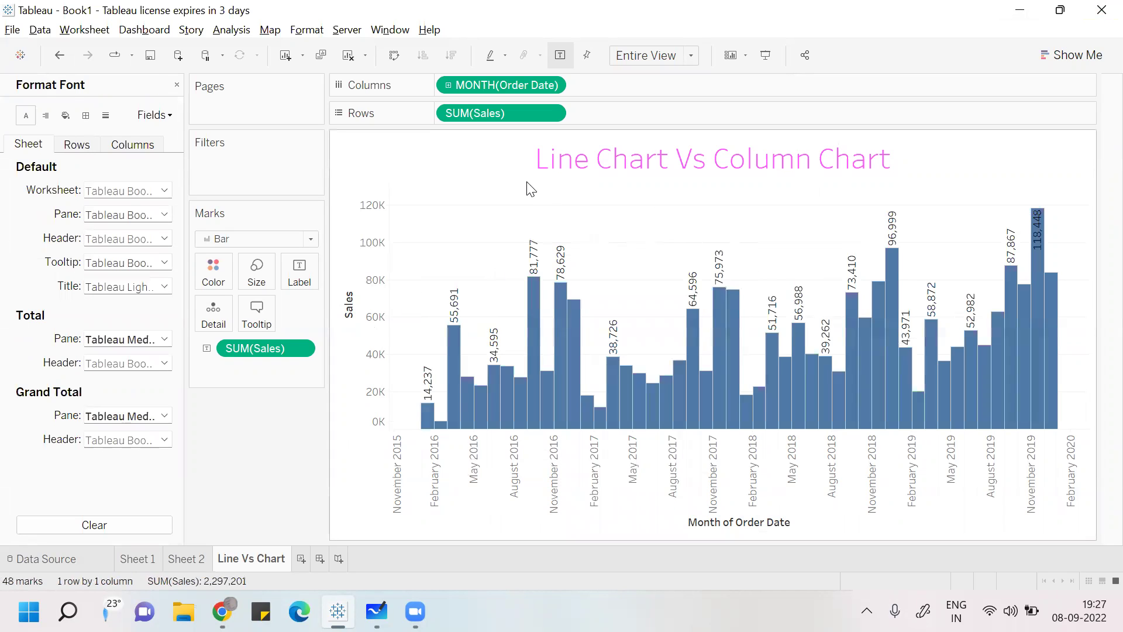
click(159, 117)
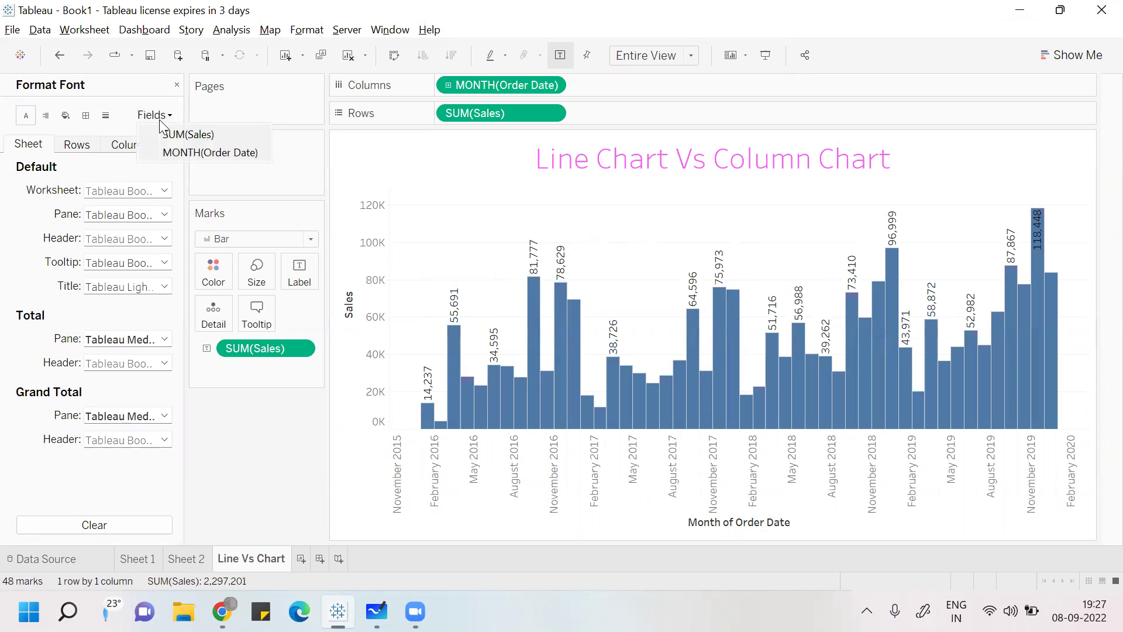
click(199, 135)
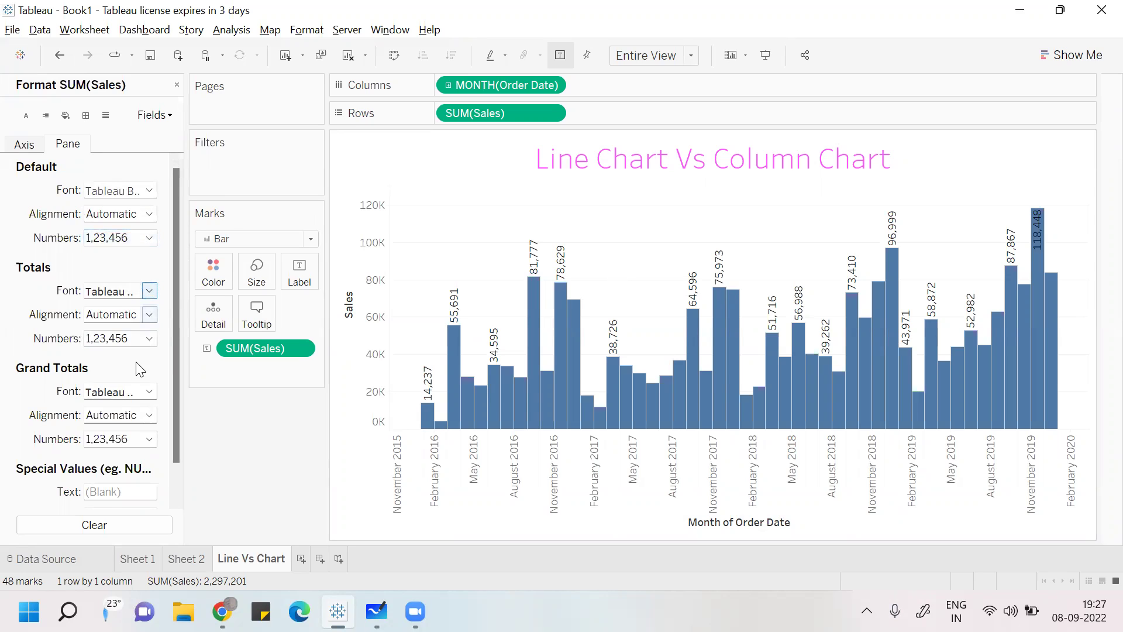
click(149, 391)
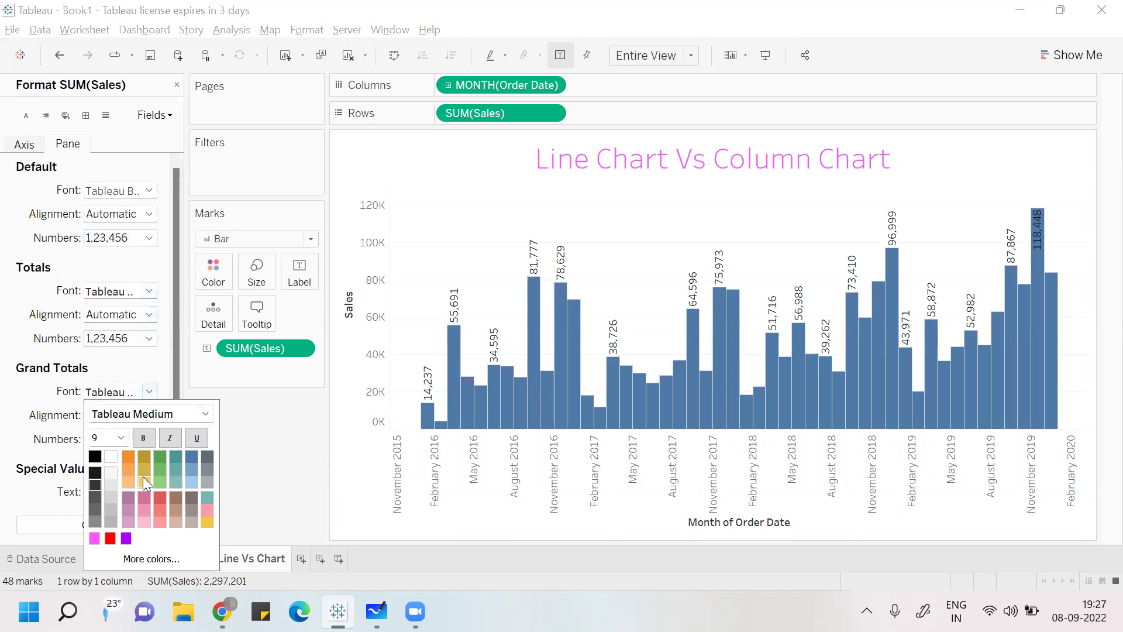
click(121, 438)
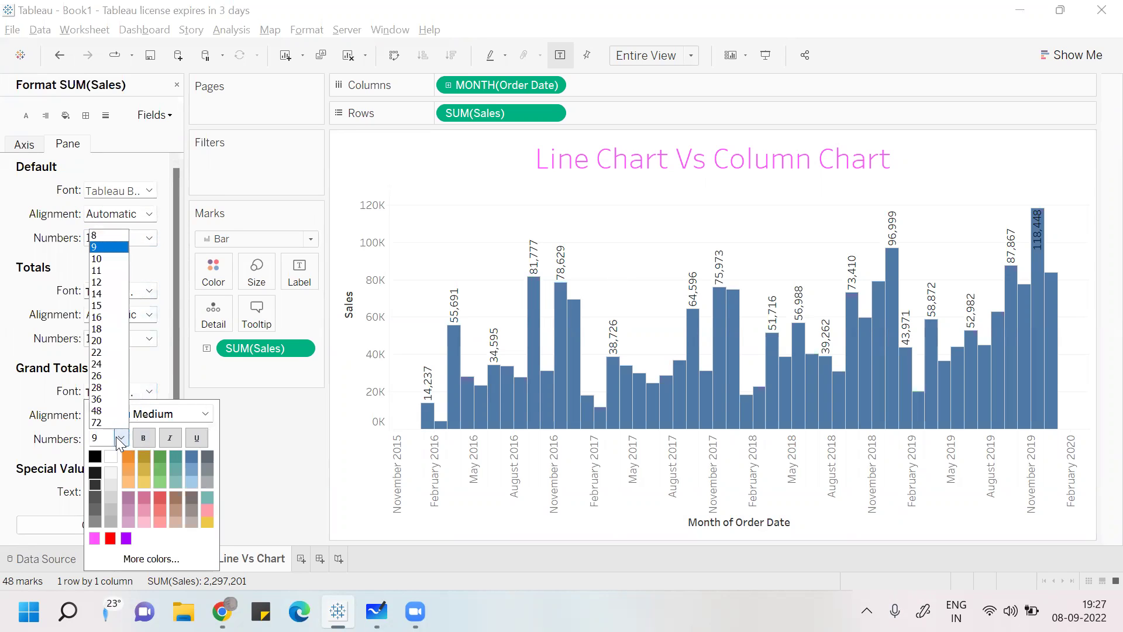
click(106, 294)
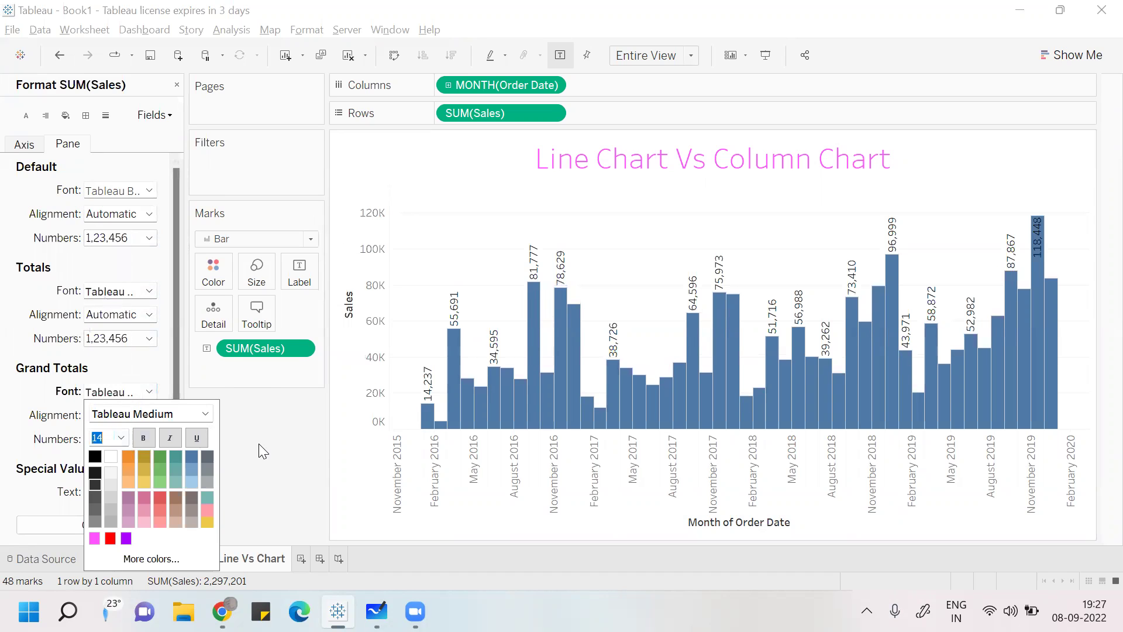
click(202, 495)
click(126, 538)
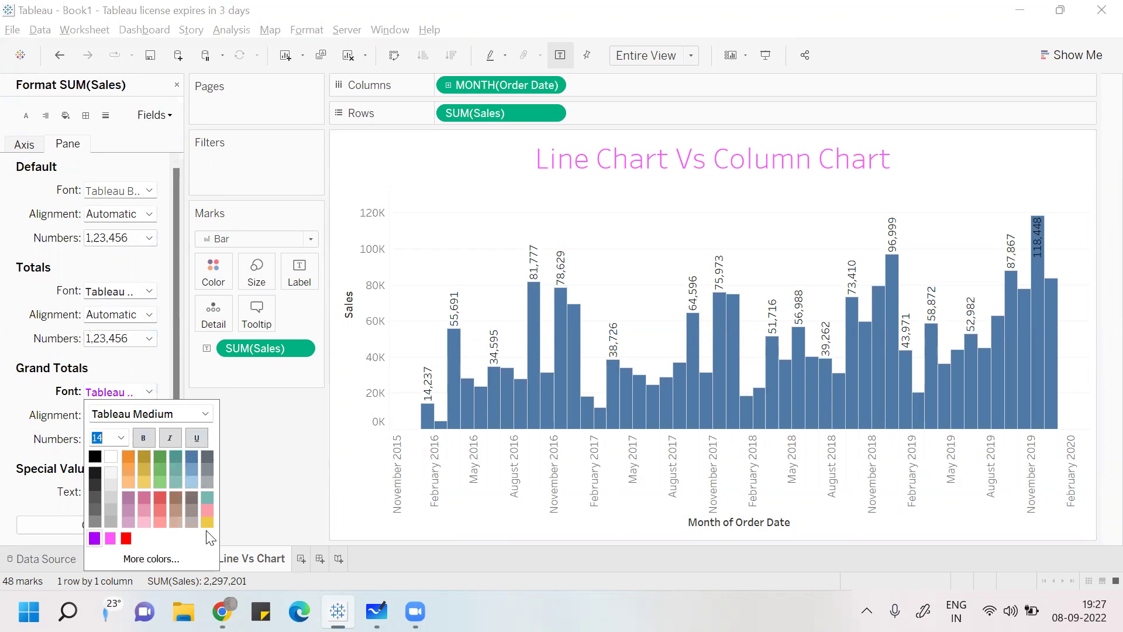
click(277, 484)
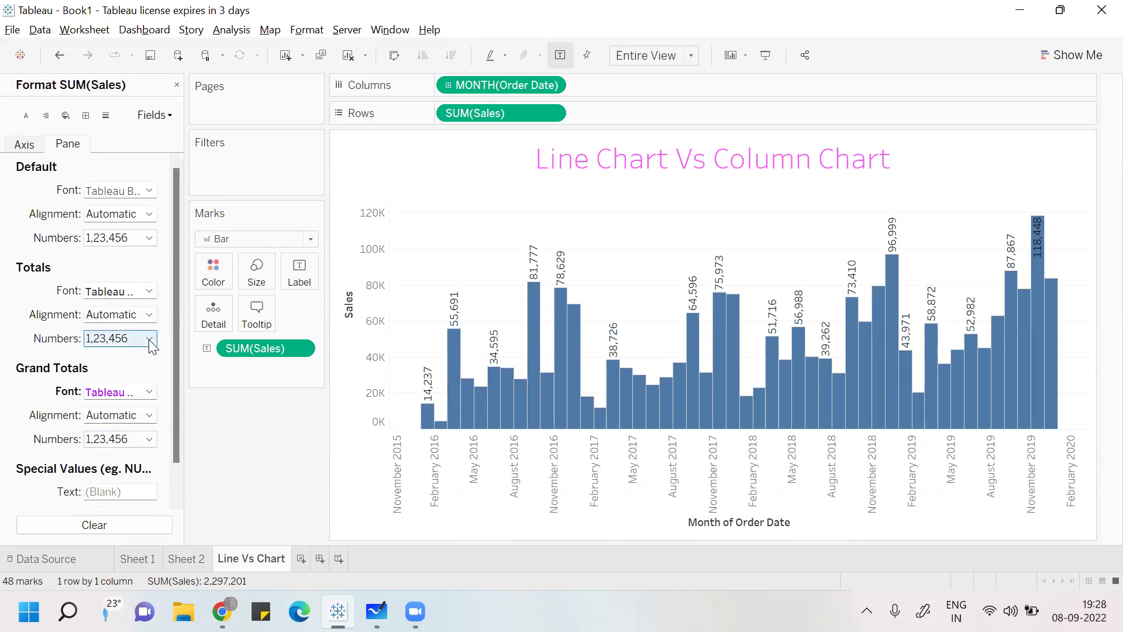
Set the totals font of the SUM(Sales) pane to size 12 in red
click(150, 292)
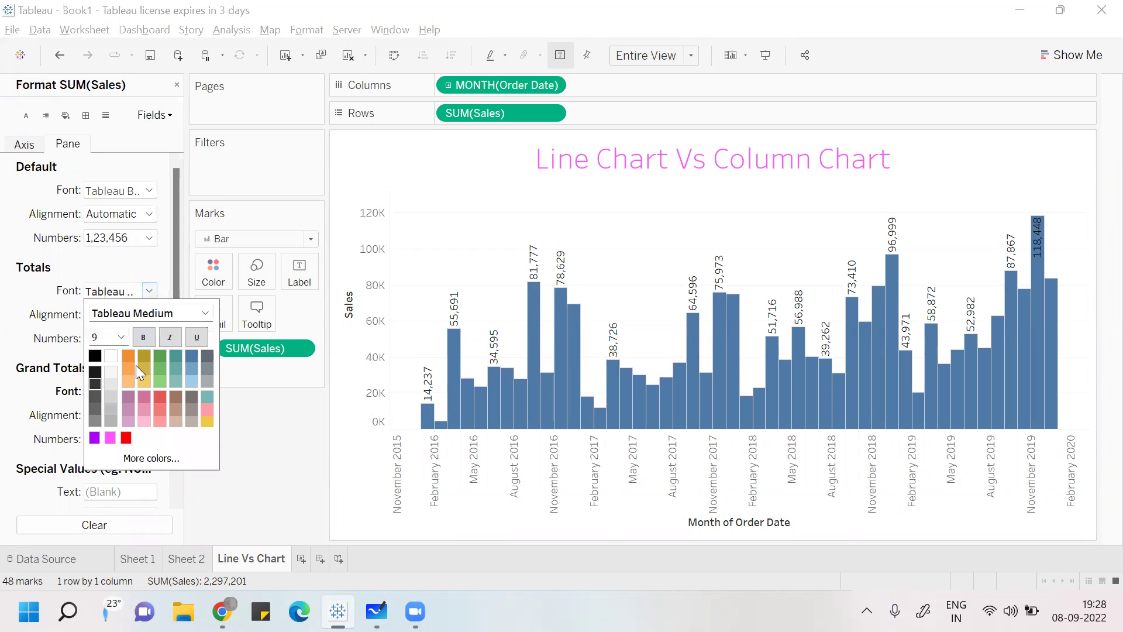
click(122, 338)
click(114, 399)
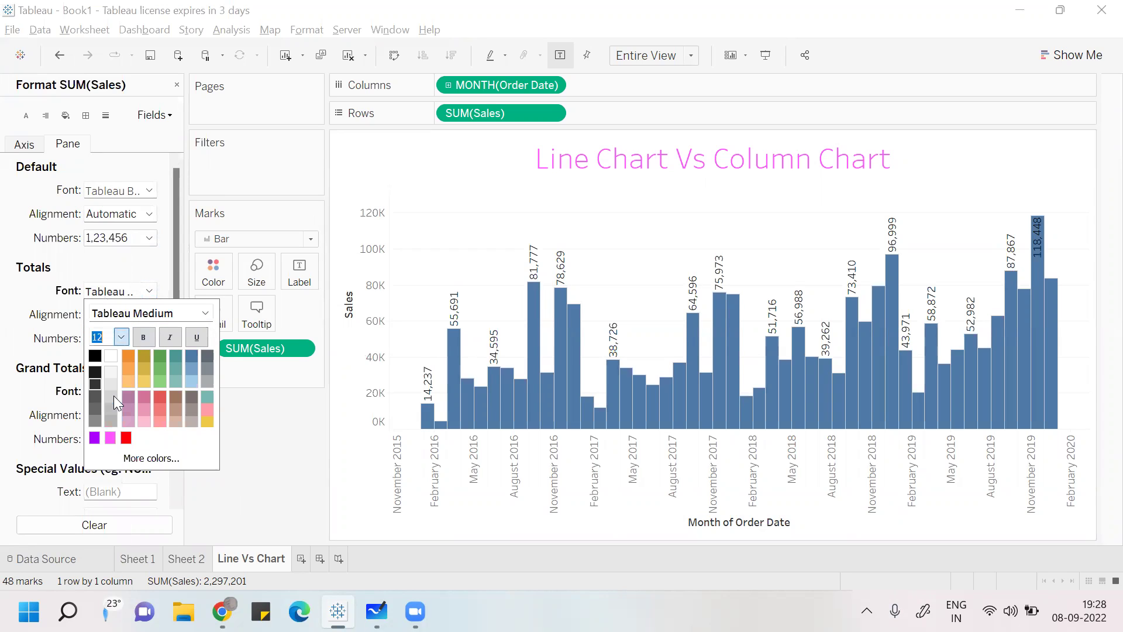
click(125, 438)
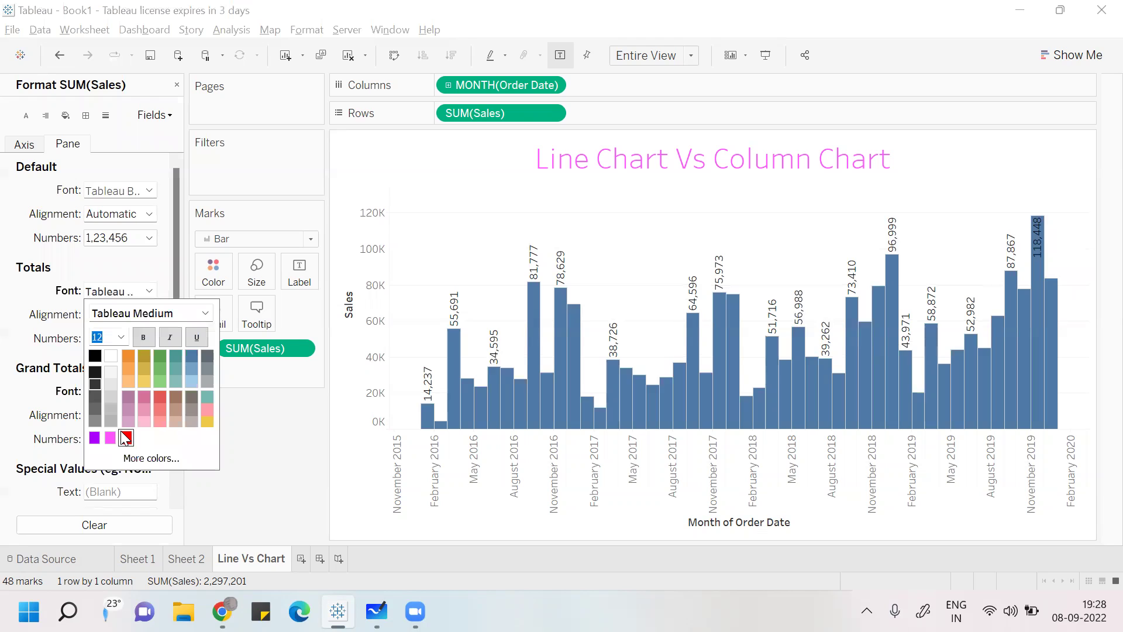
click(283, 438)
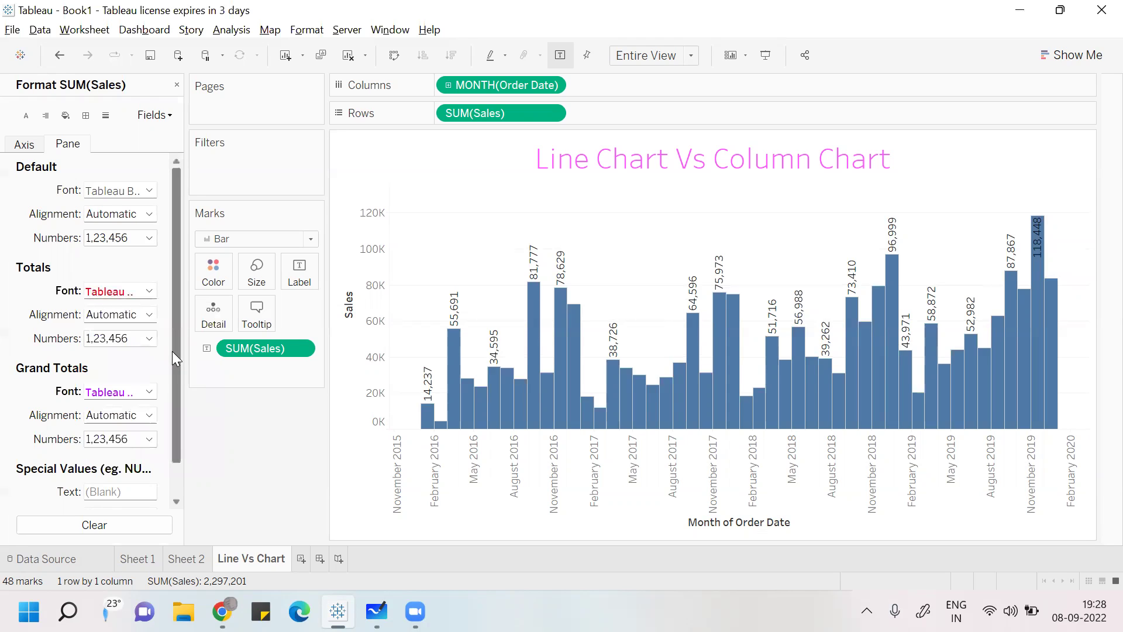
Apply purple shading to the worksheet's total pane
scroll(172, 351, down, 1)
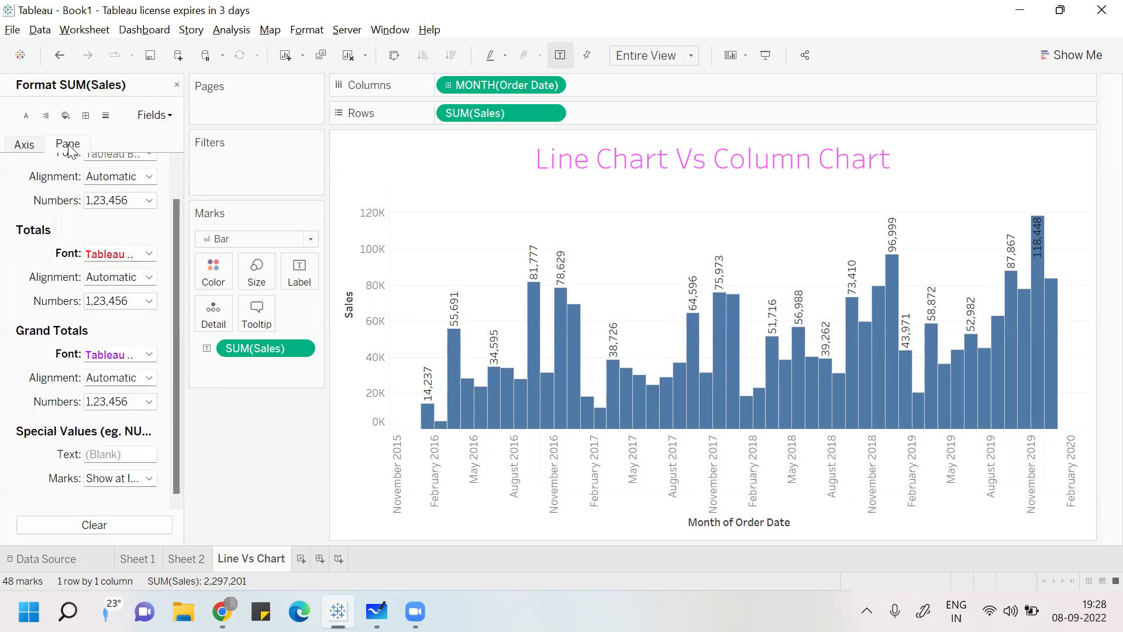
click(66, 116)
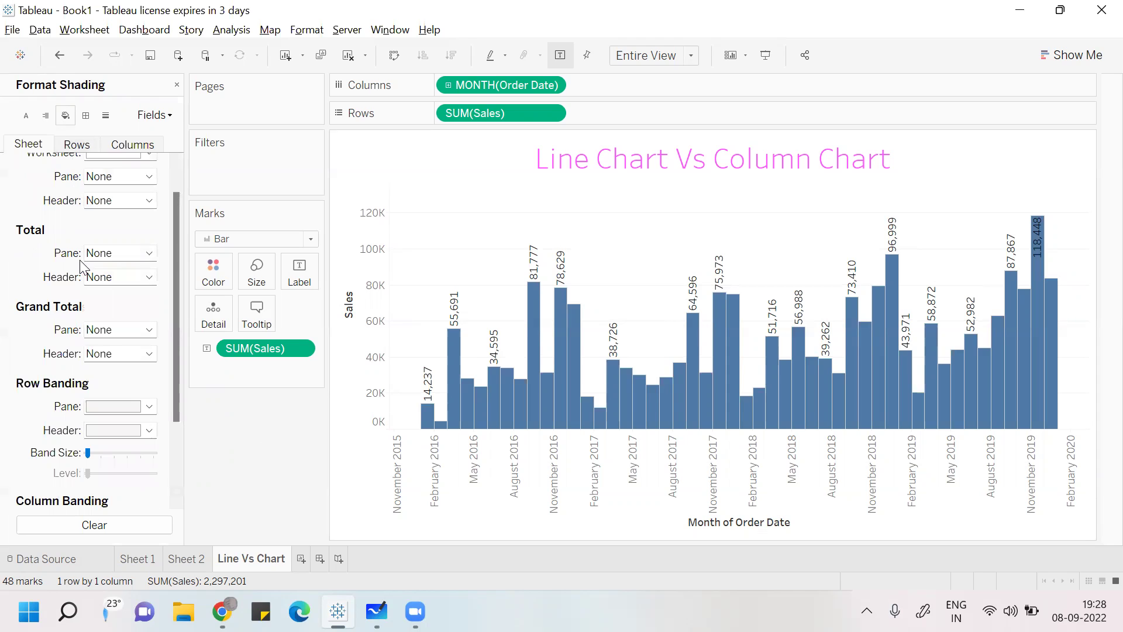
click(104, 253)
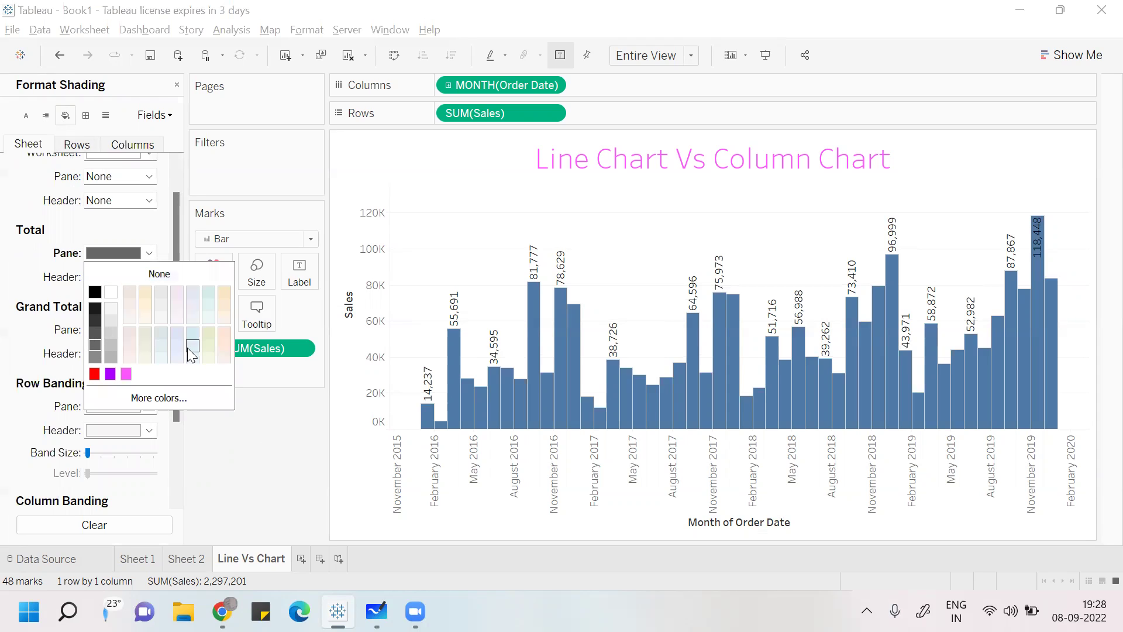
click(111, 373)
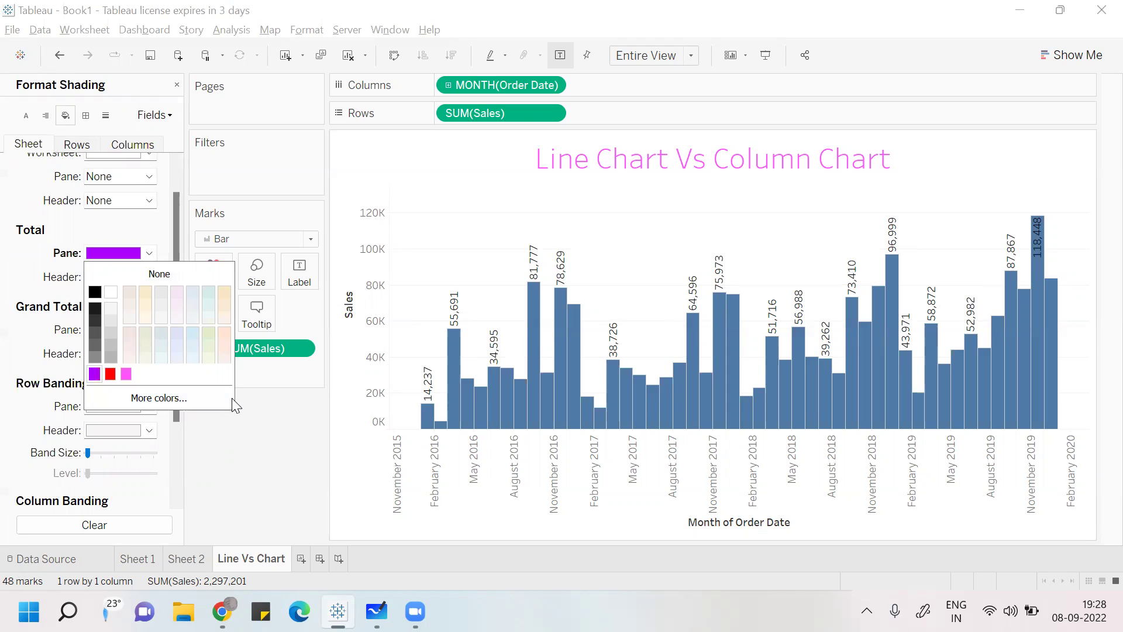
click(242, 404)
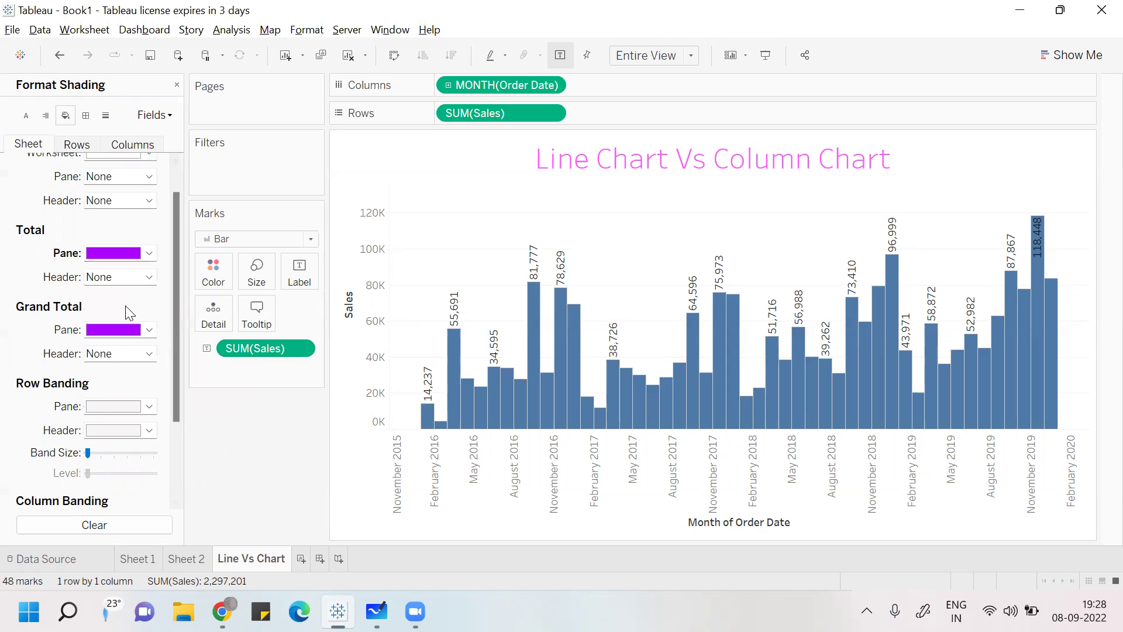
Review the row and column shading settings, and raise the column banding's band size by one notch
drag(180, 201, 168, 165)
click(82, 149)
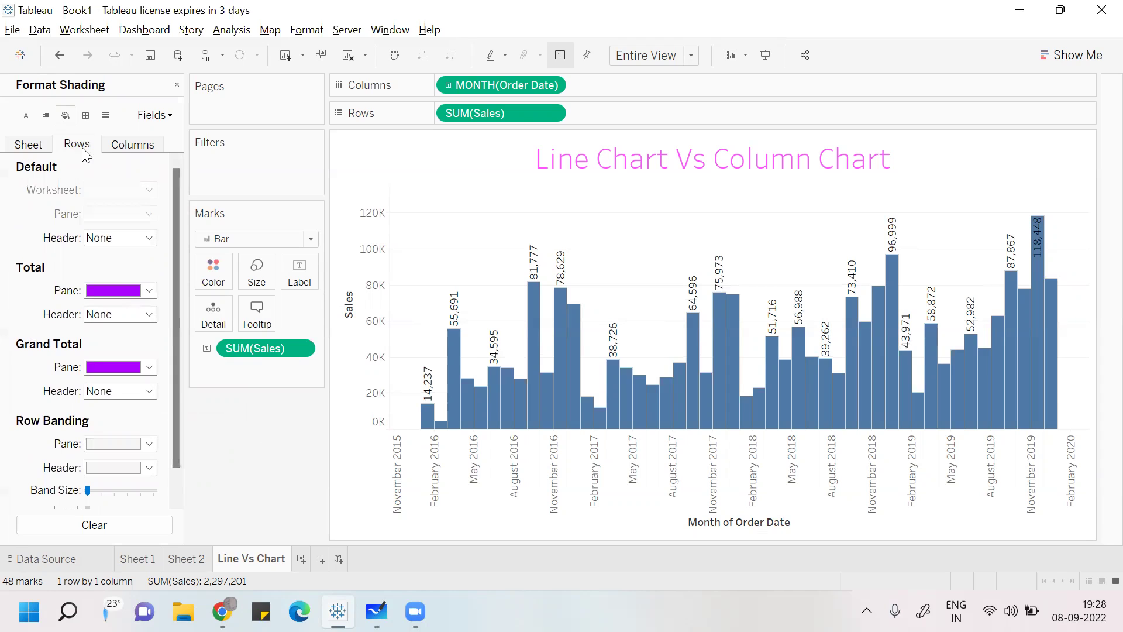
click(126, 151)
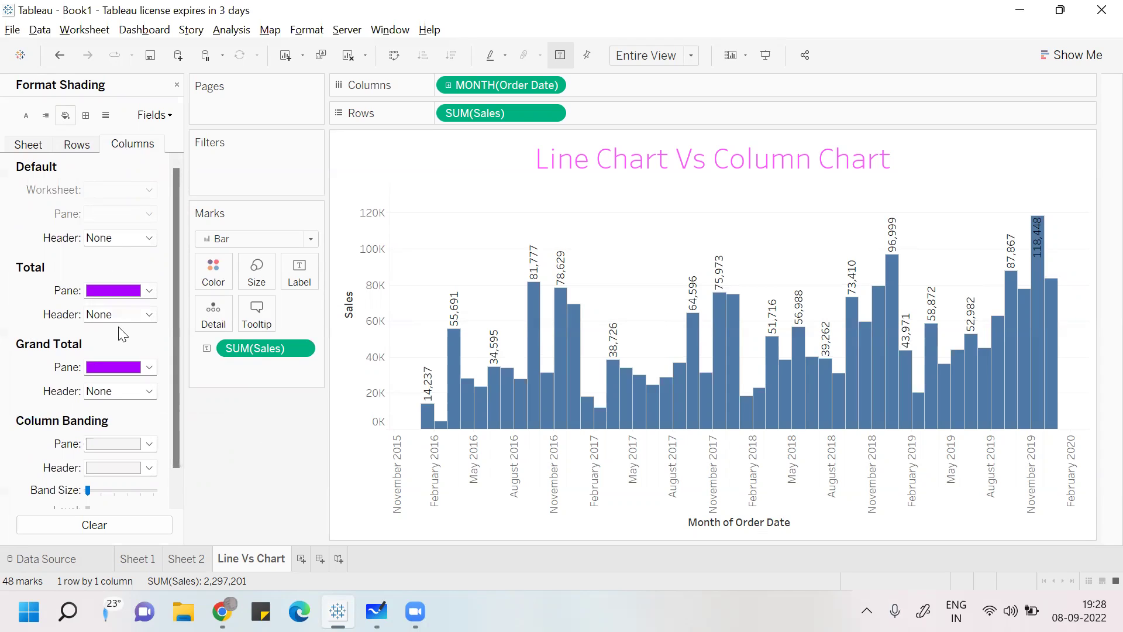
click(101, 490)
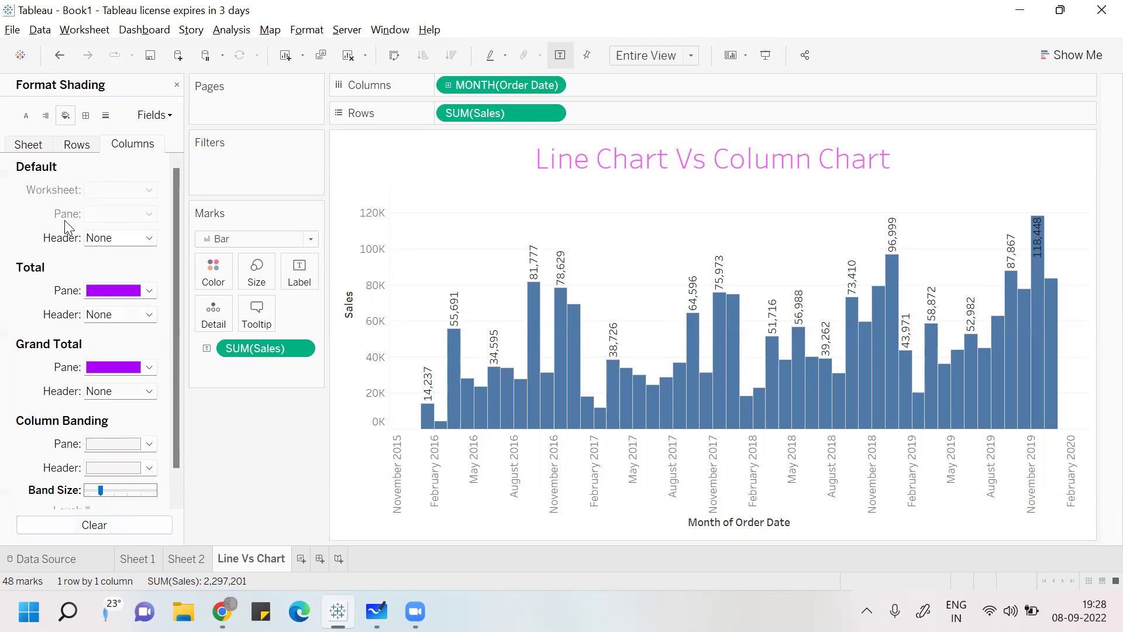
click(28, 146)
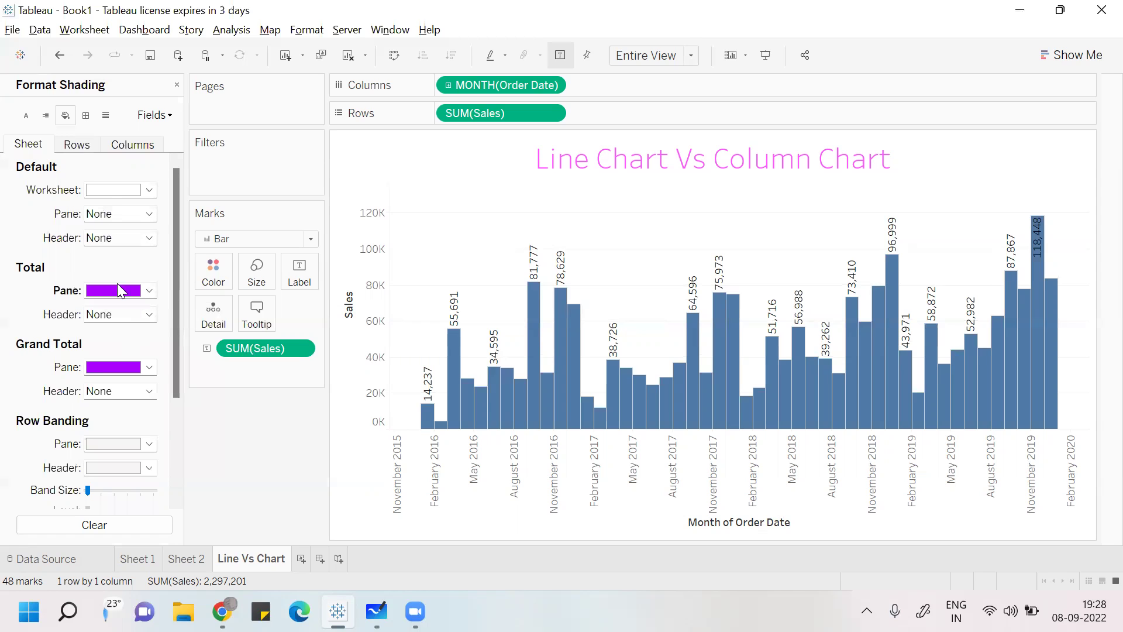
Set the worksheet's total pane font colour to orange, and check the row and column font settings
click(46, 117)
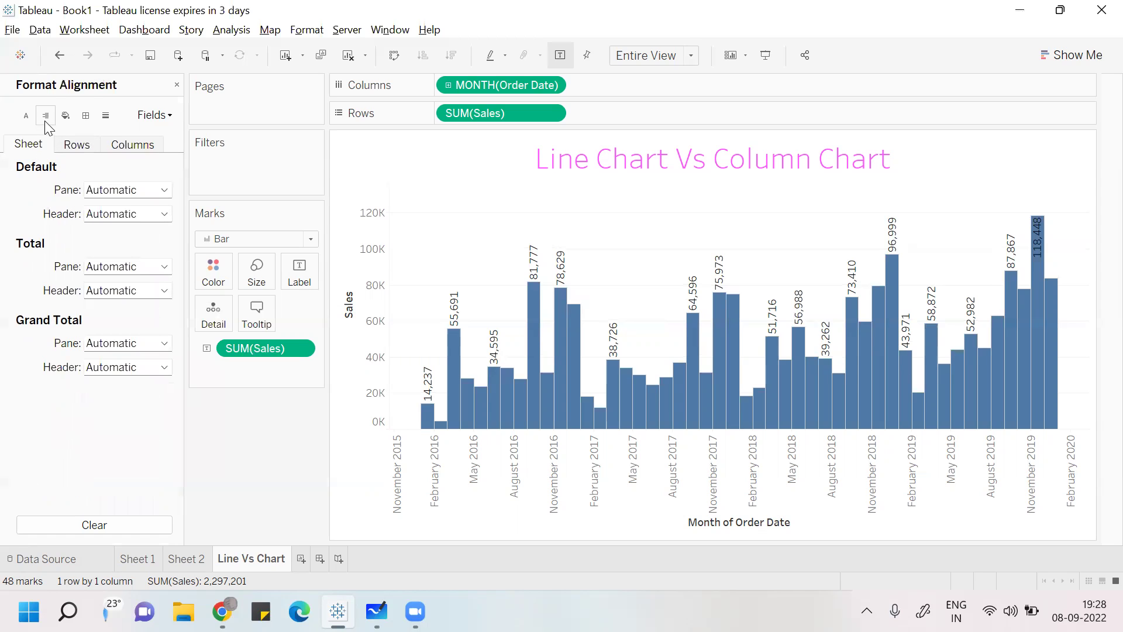
click(32, 117)
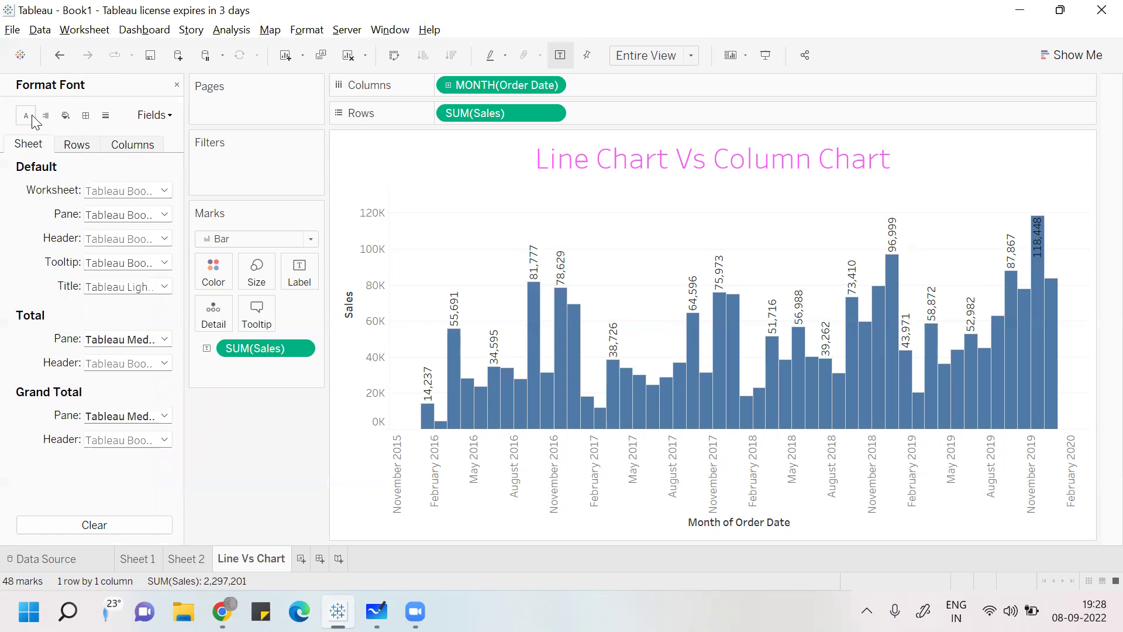
click(139, 339)
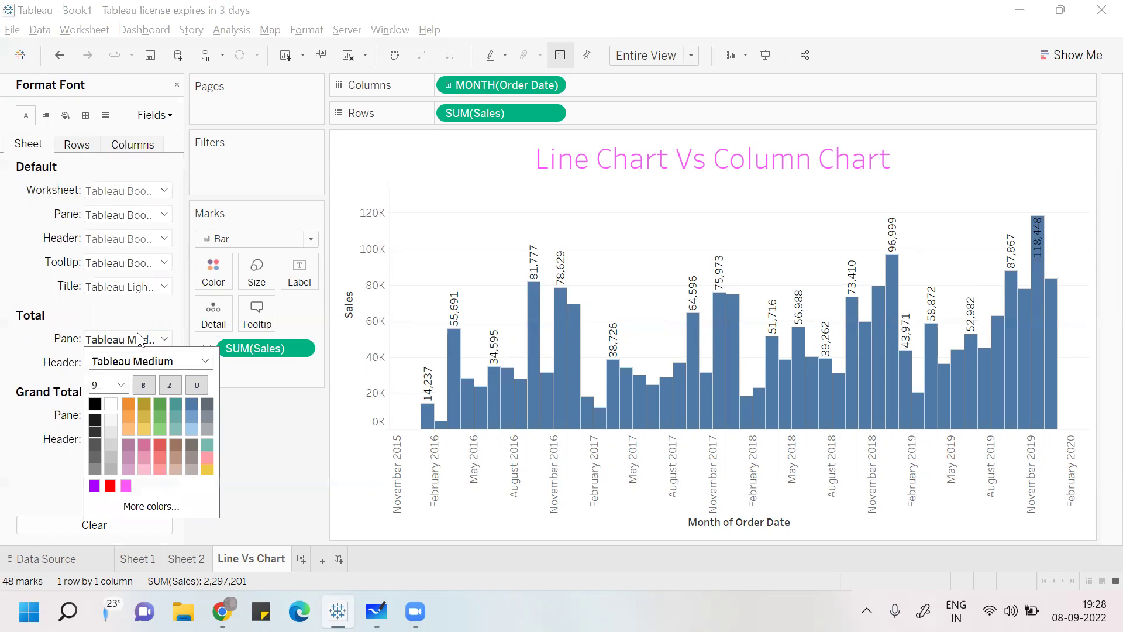
click(129, 417)
click(293, 447)
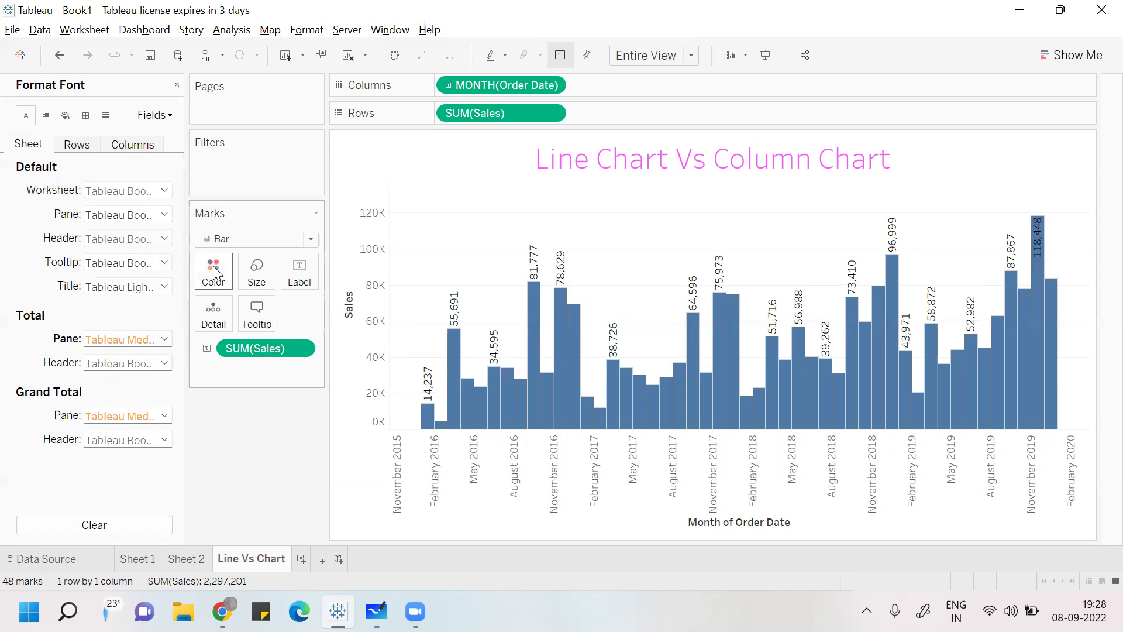
click(79, 148)
click(111, 149)
Colour the monthly sales columns red and give them a teal border
click(201, 273)
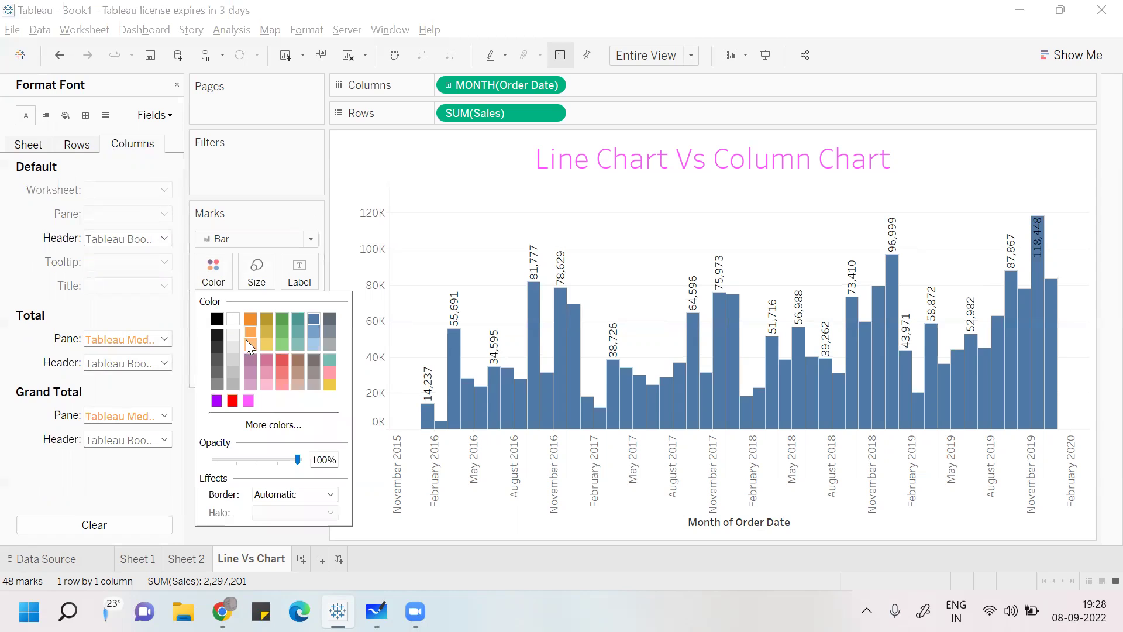
click(285, 360)
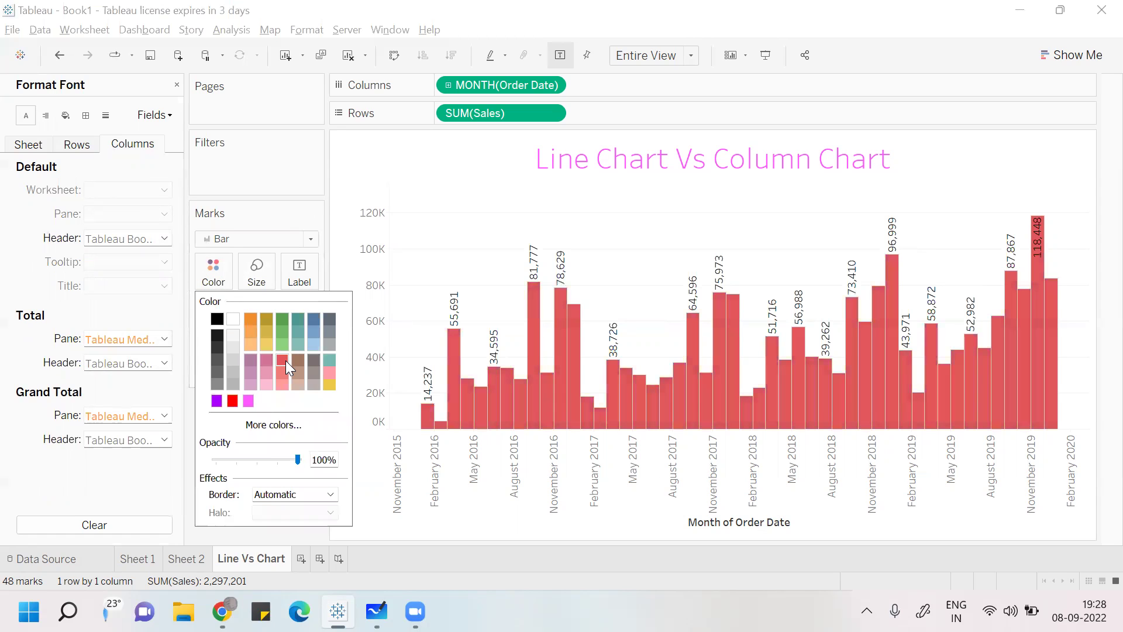
click(281, 497)
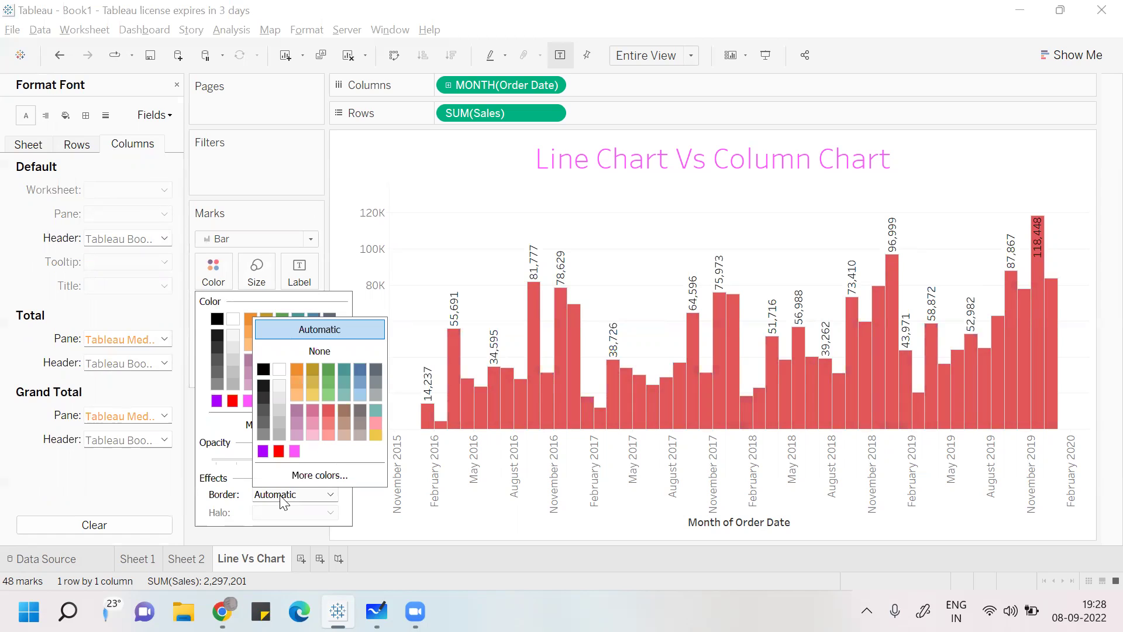
click(372, 413)
click(157, 469)
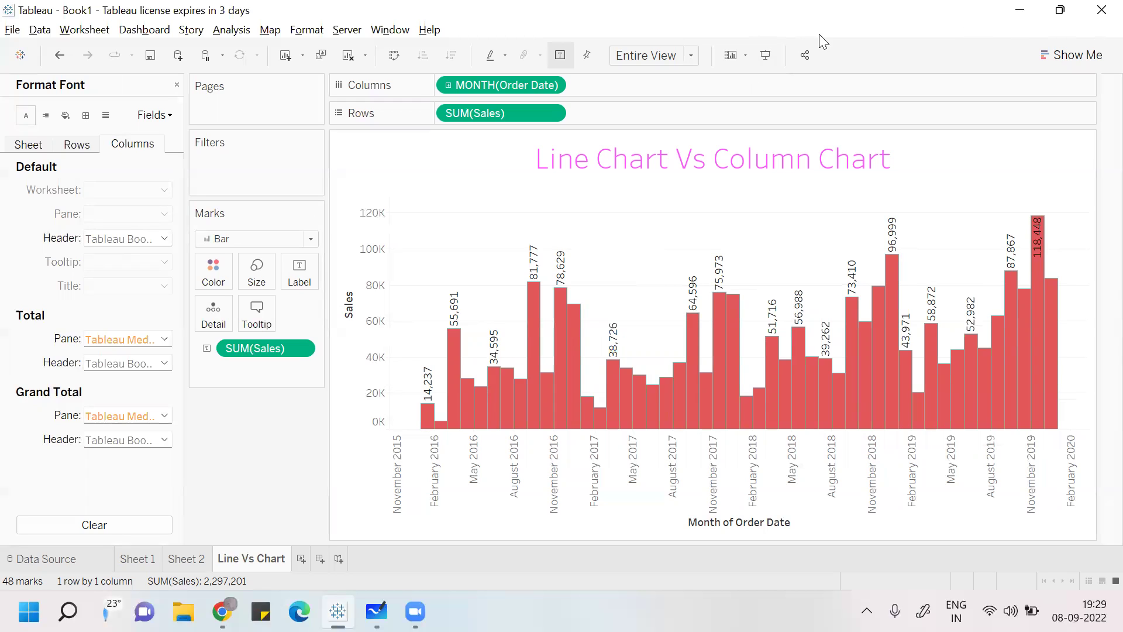
Preview the chart in presentation mode, and check the Orders data source before returning to the Line Vs Chart sheet
click(772, 56)
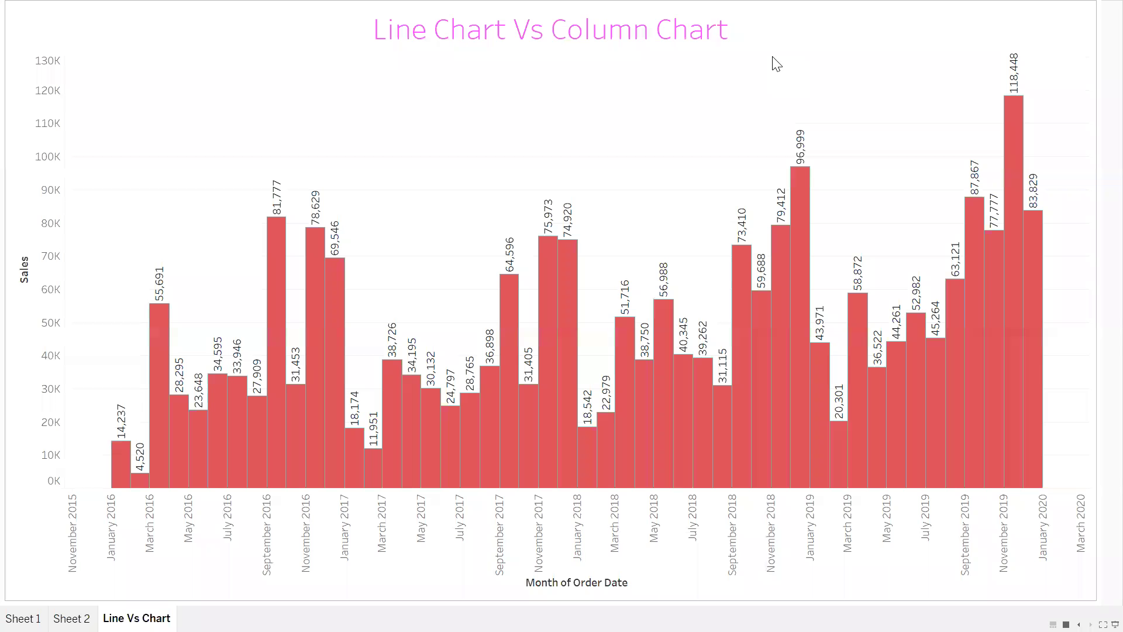
key(Escape)
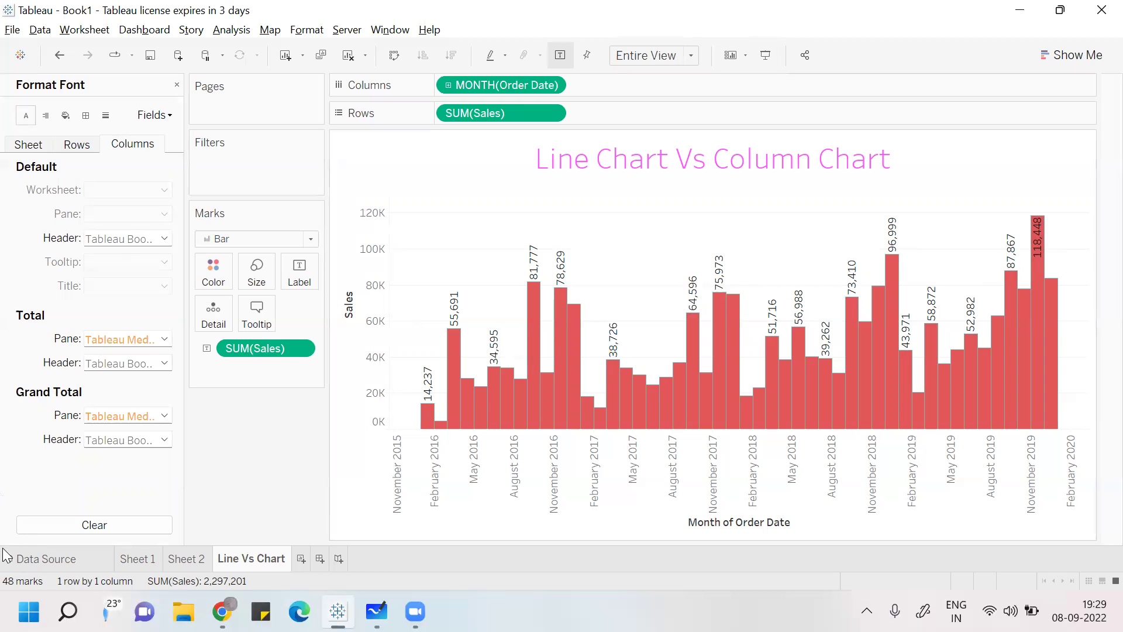
click(32, 566)
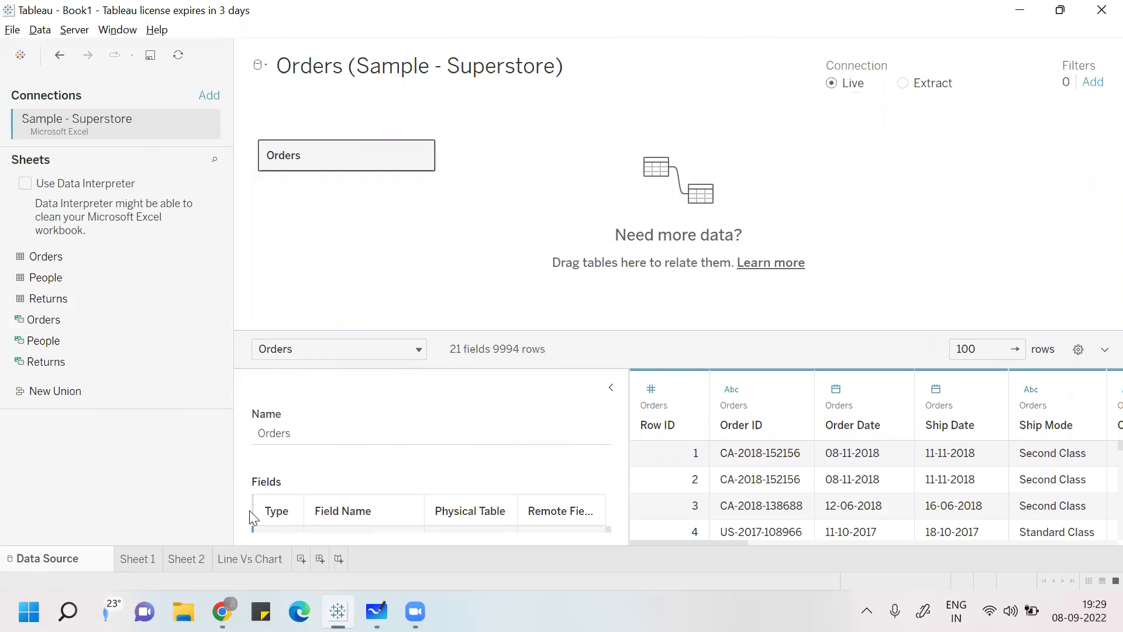
click(245, 561)
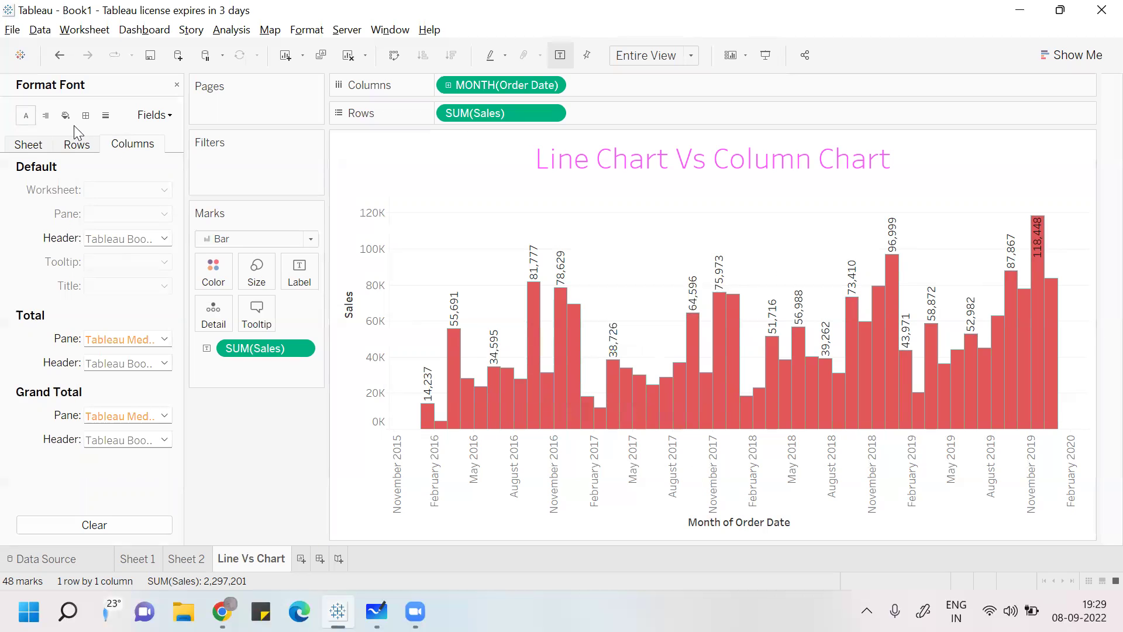
Review the Save As location and file type for the workbook, and close the dialog without saving
click(7, 34)
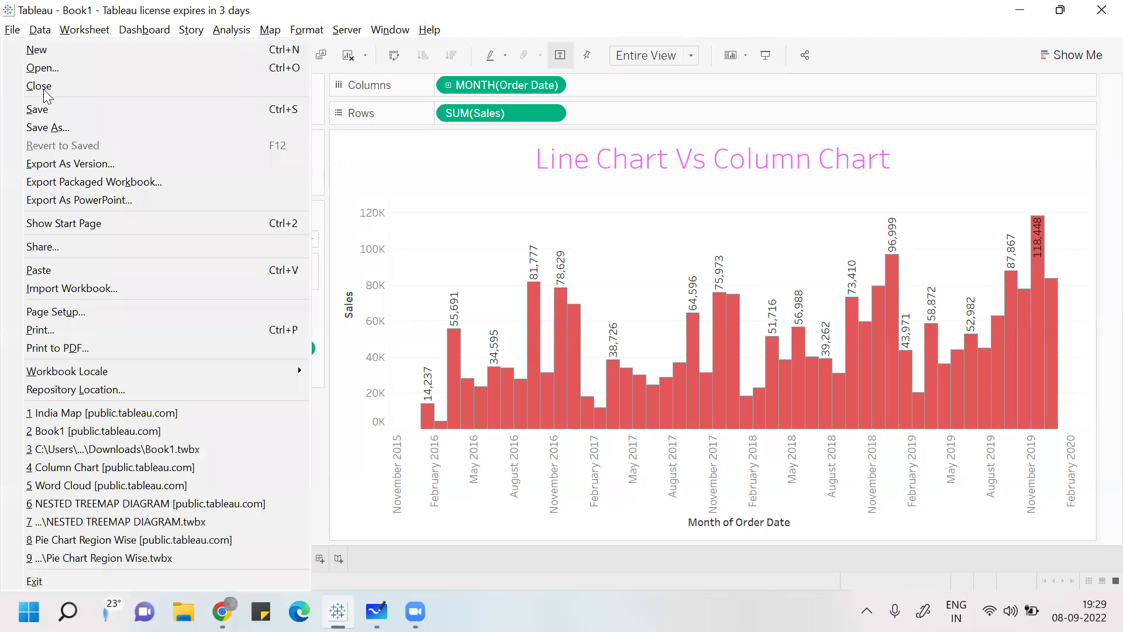
click(56, 124)
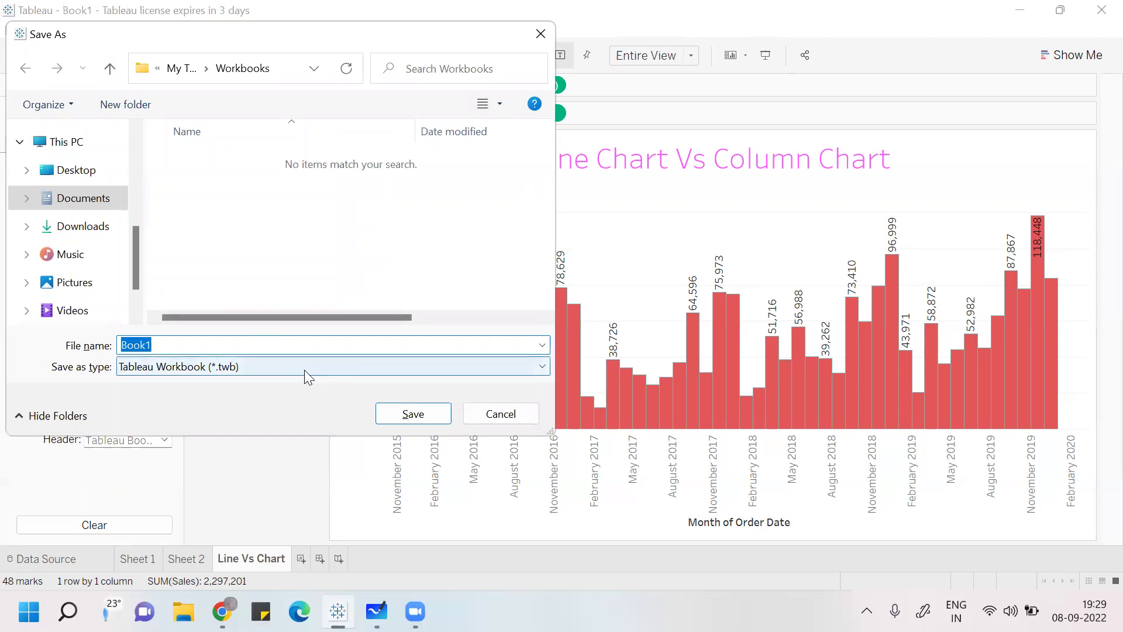
click(291, 486)
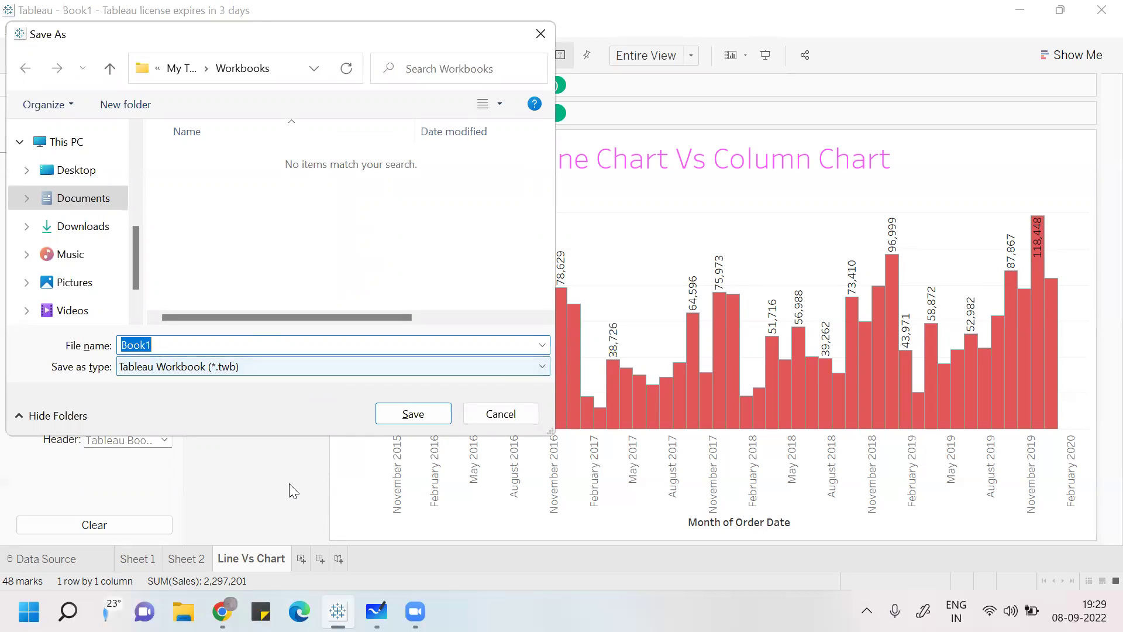
click(539, 35)
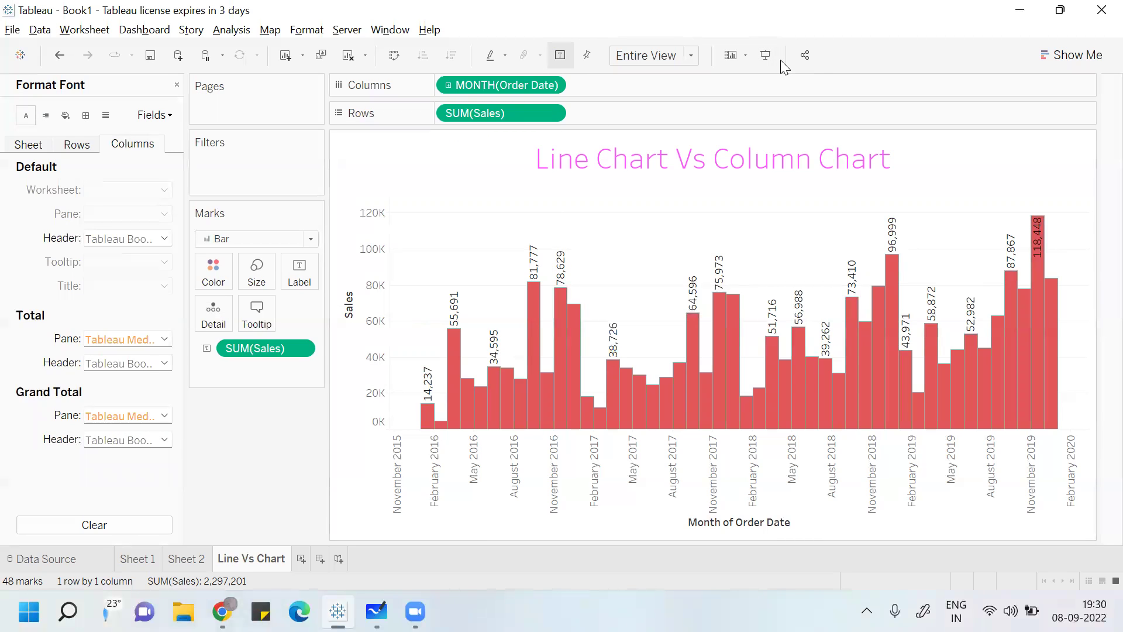
Review the server address for sharing the workbook via Tableau Server or Tableau Online, and close it without connecting
click(805, 55)
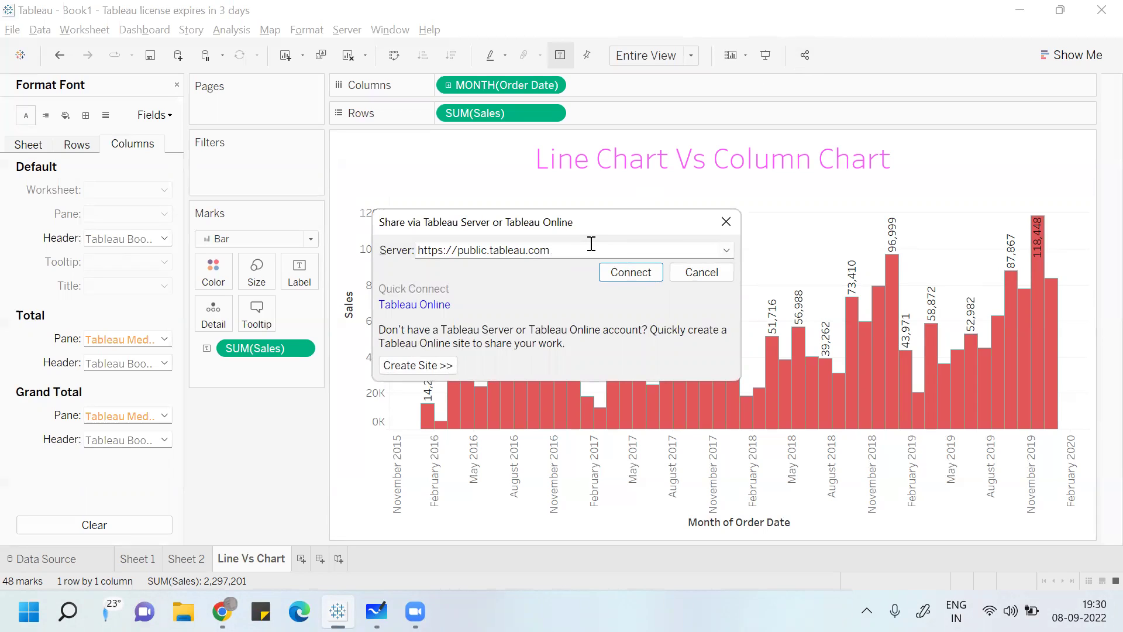
text(/s/s)
key(BackSpace)
click(738, 220)
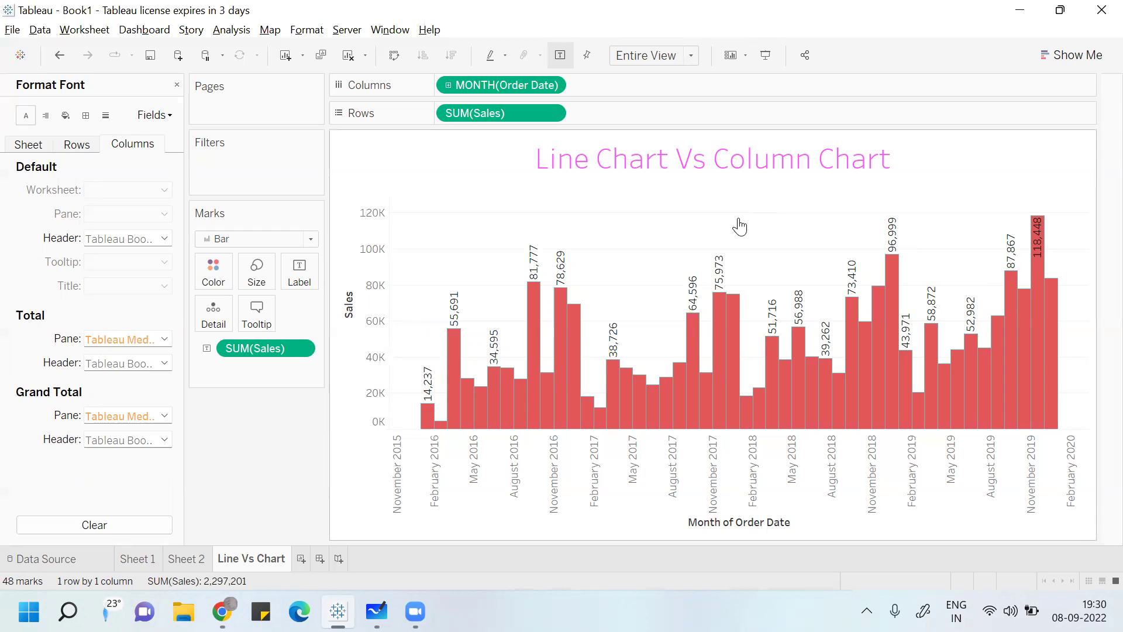
Close the font formatting, add Profit to the rows beside Sales, and combine both measures on a dual axis
click(177, 84)
drag(77, 459, 634, 115)
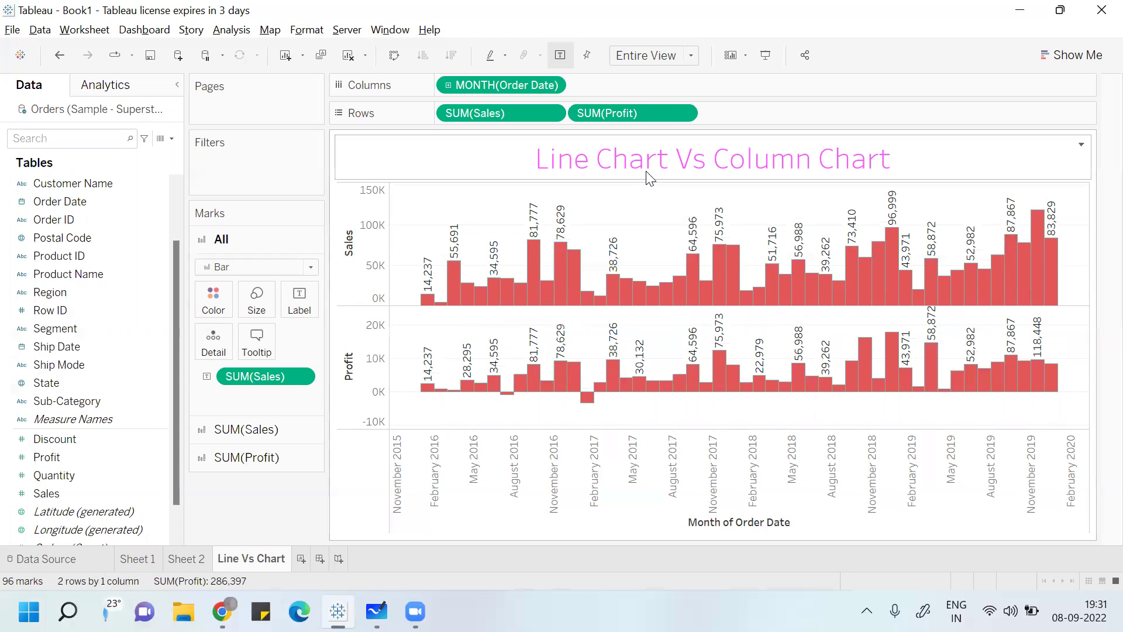
click(688, 118)
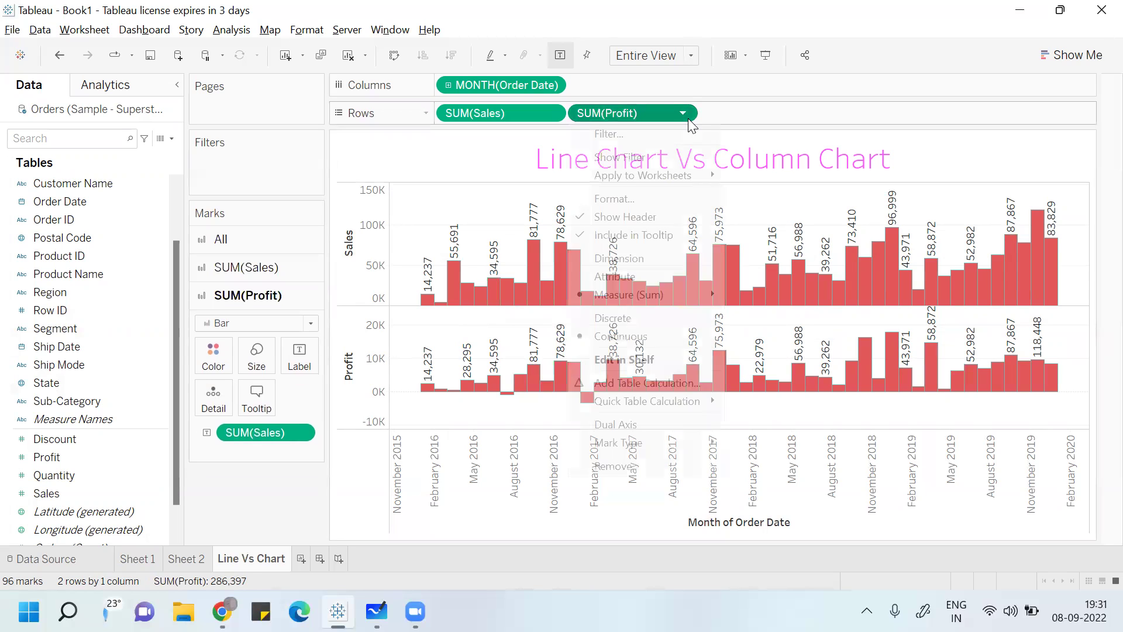
click(645, 425)
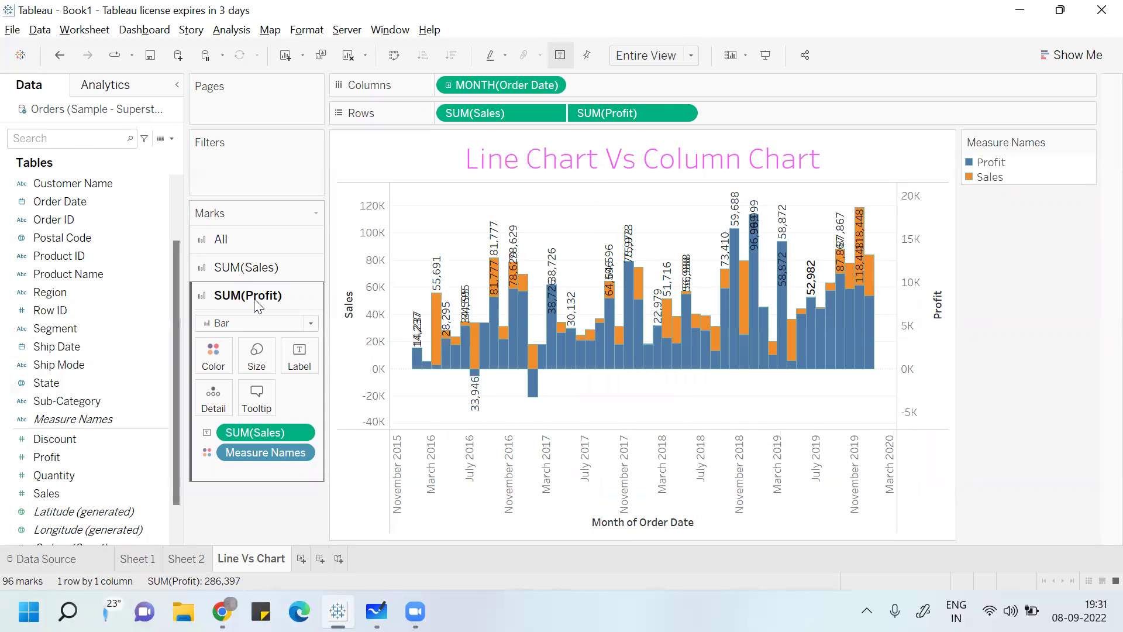
Switch the Profit bars to manual sizing, and review the Measure Names colour assignments
click(253, 367)
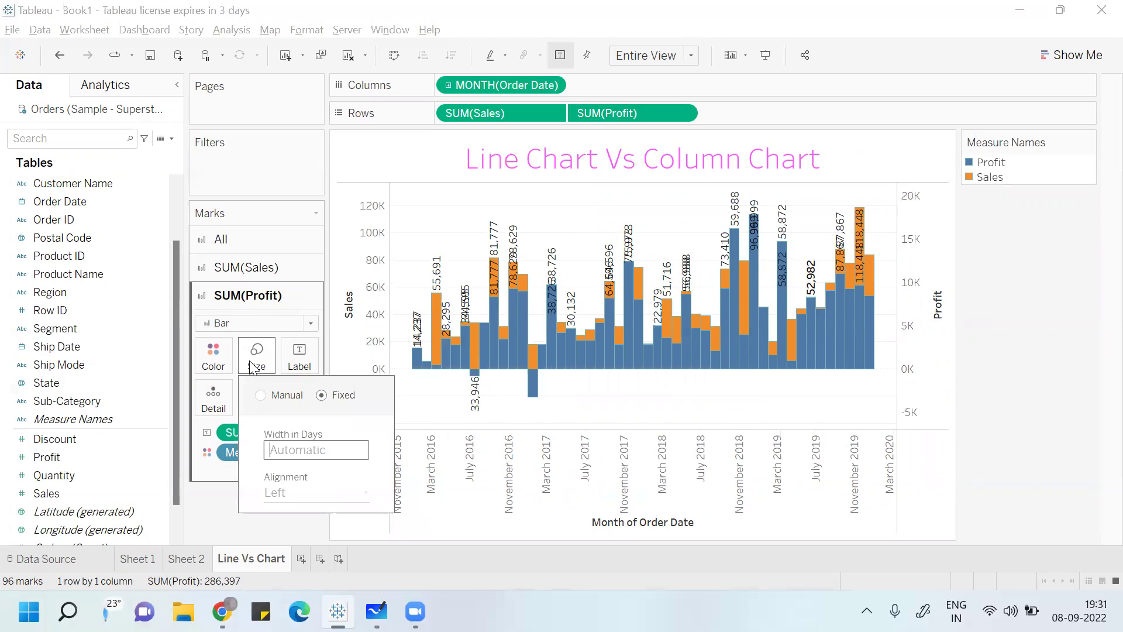
click(261, 396)
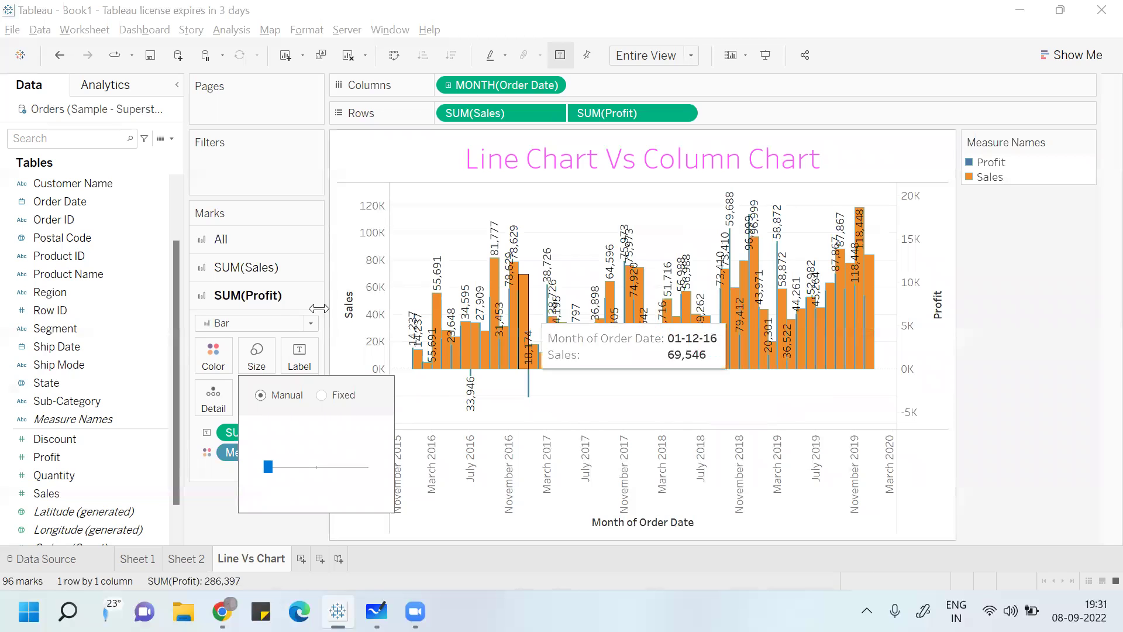
click(282, 222)
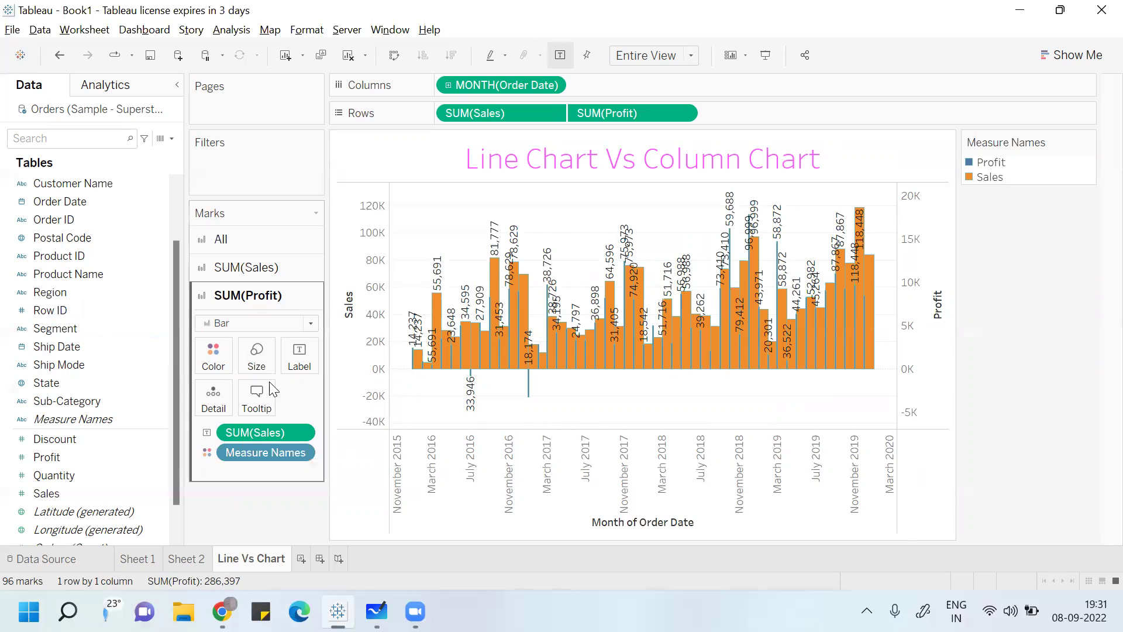
click(224, 367)
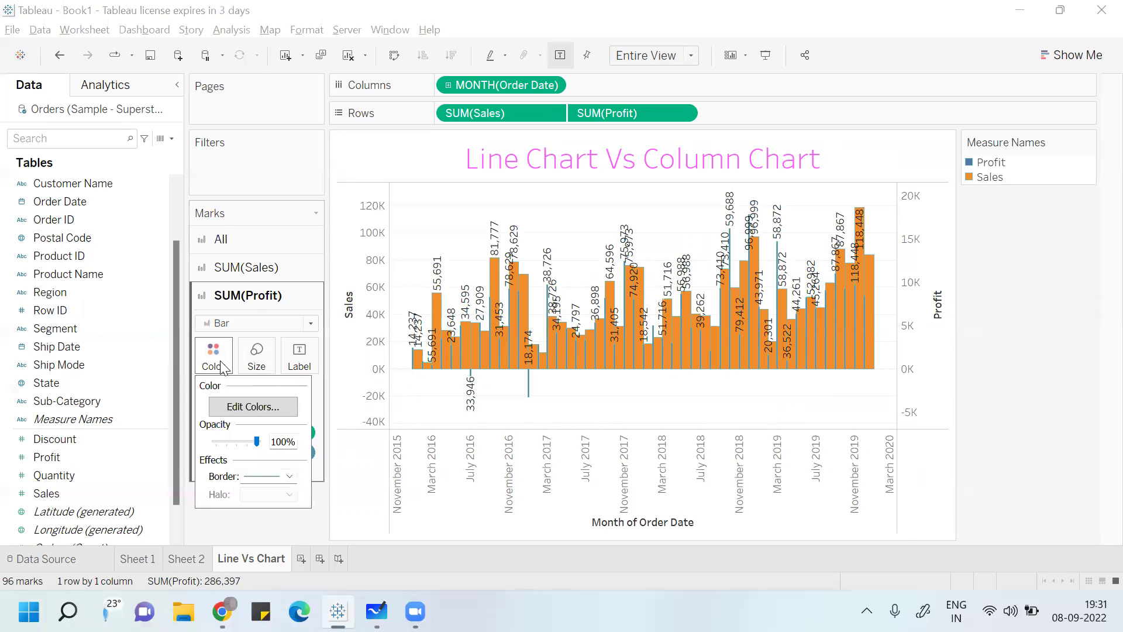
click(252, 405)
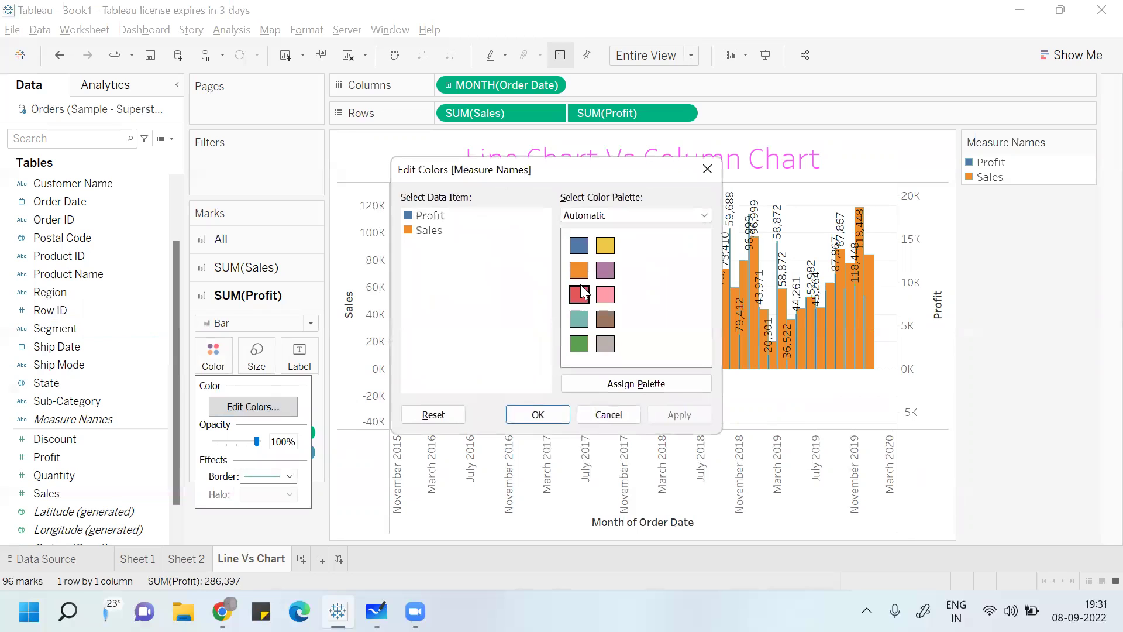
click(538, 414)
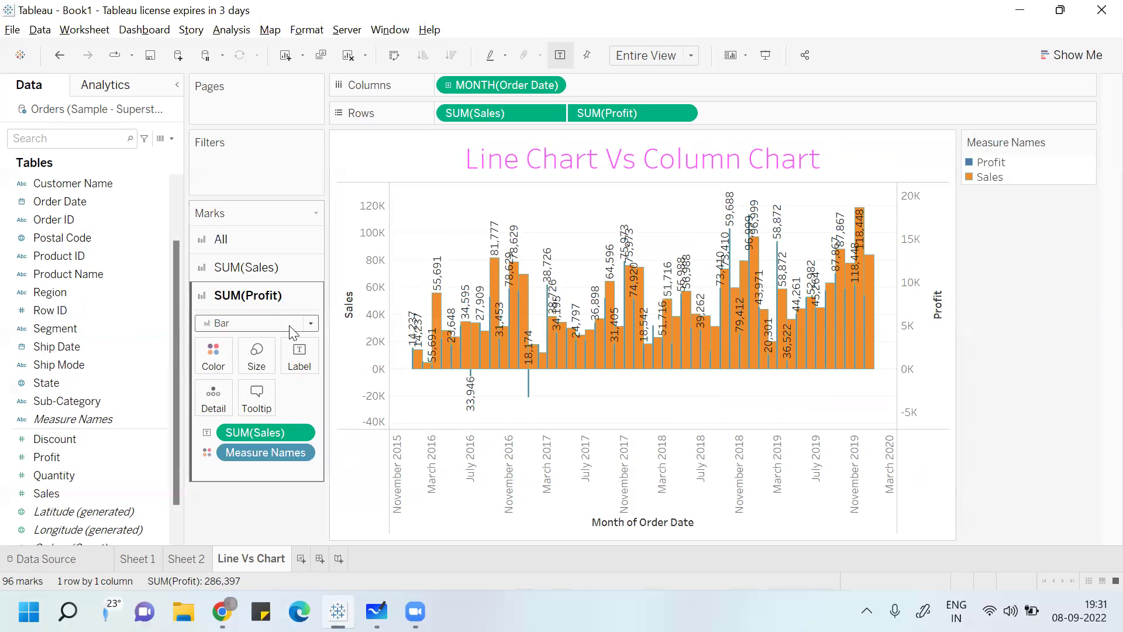
Change the Profit marks to a line, and remove the SUM(Sales) label from them
click(310, 324)
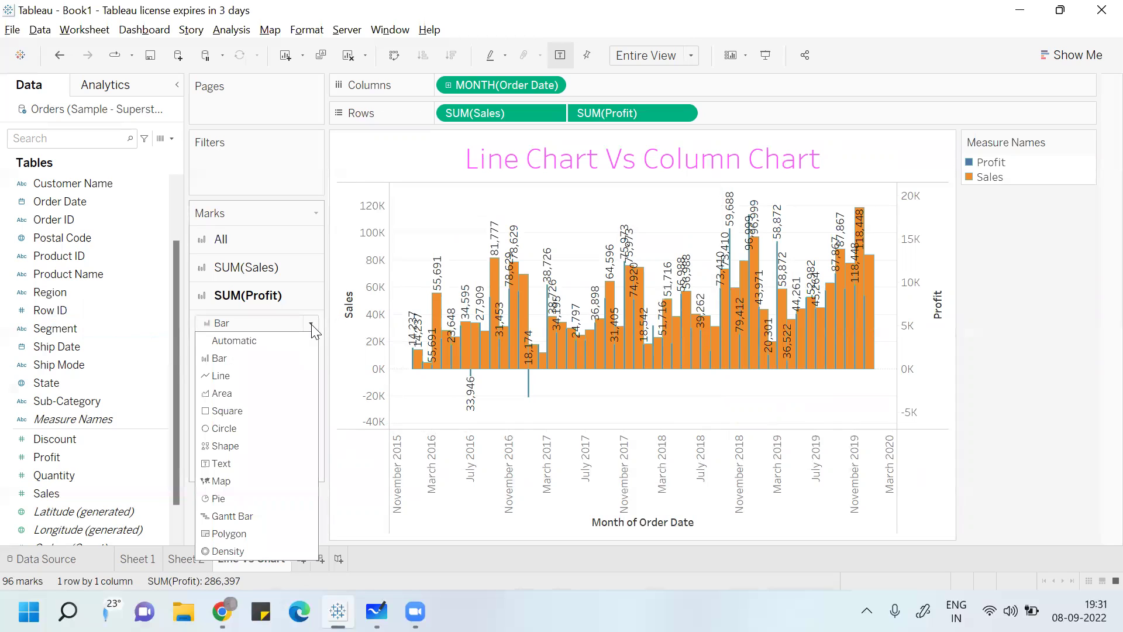
click(263, 371)
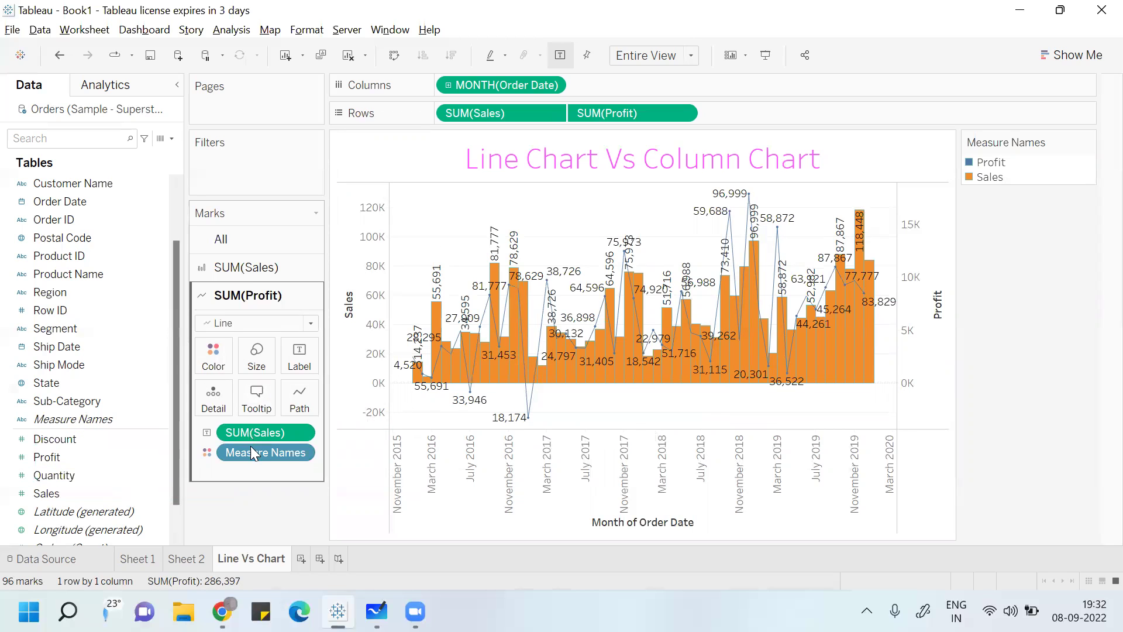
drag(246, 429, 45, 532)
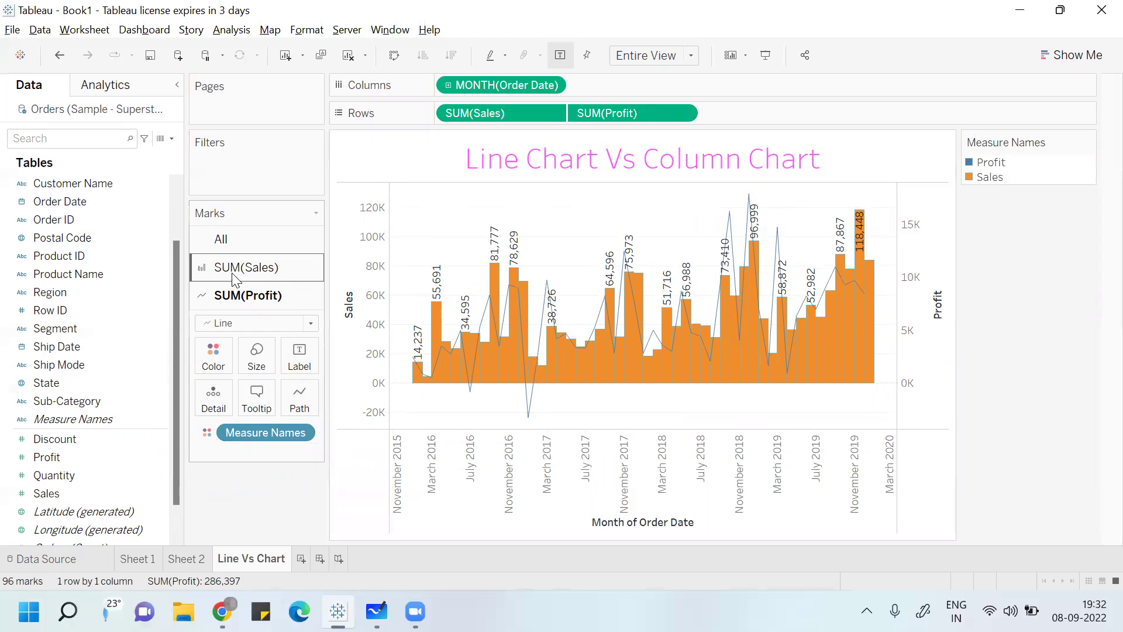
Check the Sales marks, and change Measure Names on the Profit marks to a label
click(252, 274)
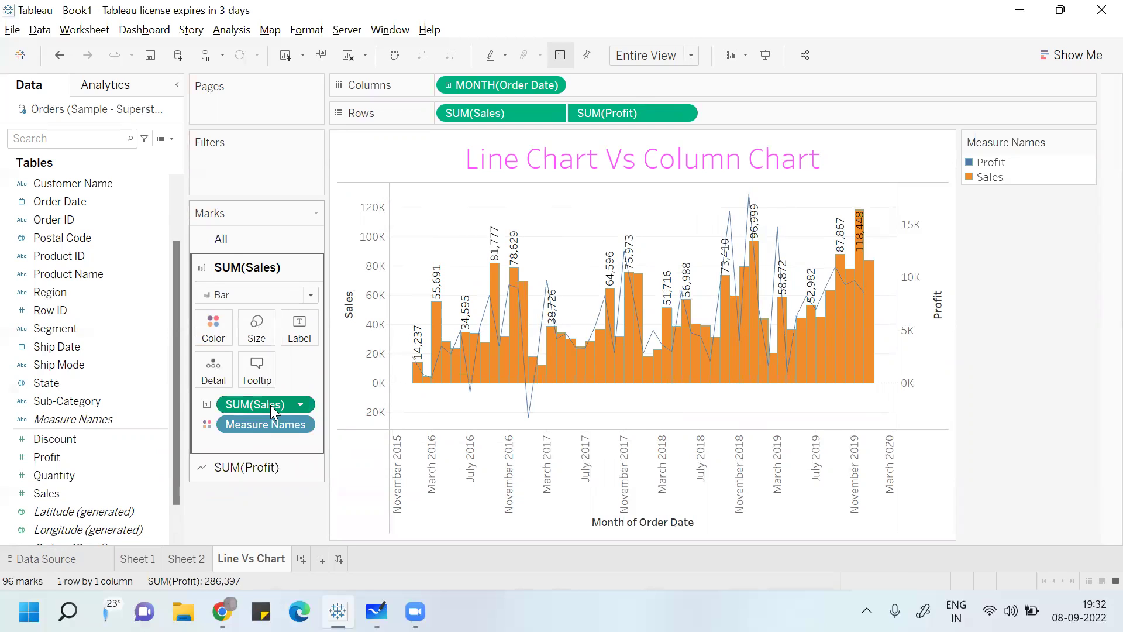
click(275, 467)
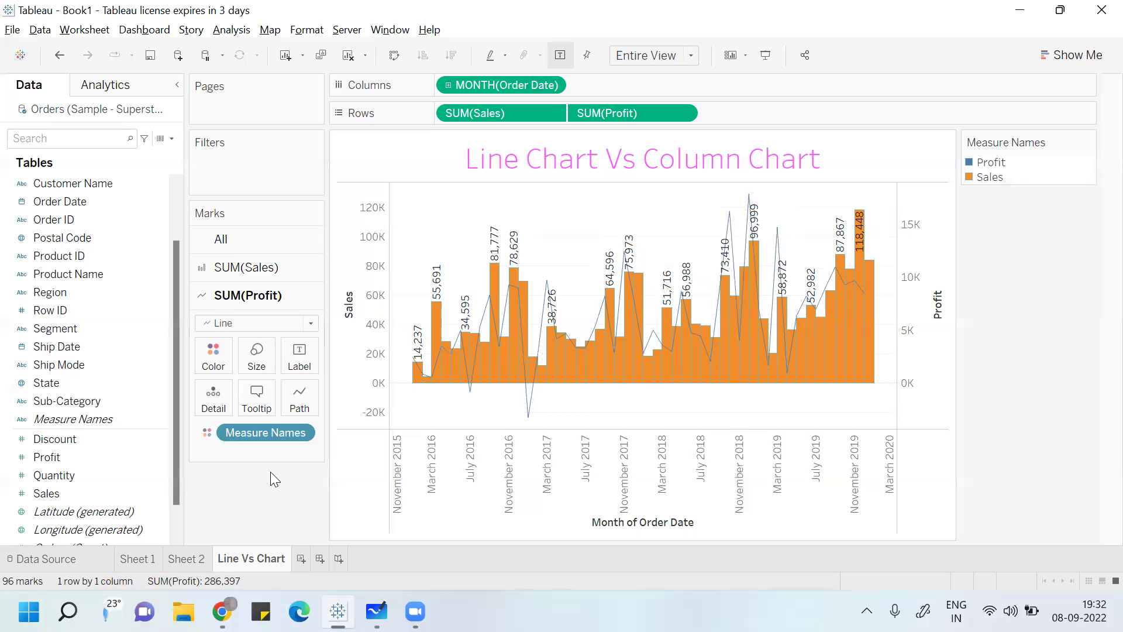
click(207, 434)
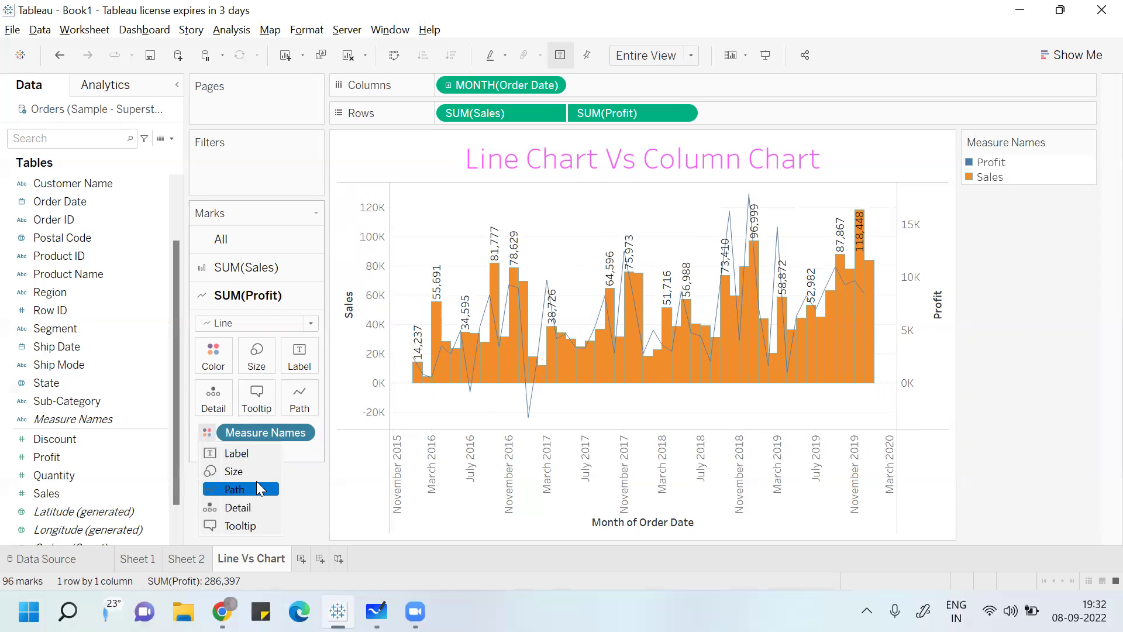
click(235, 452)
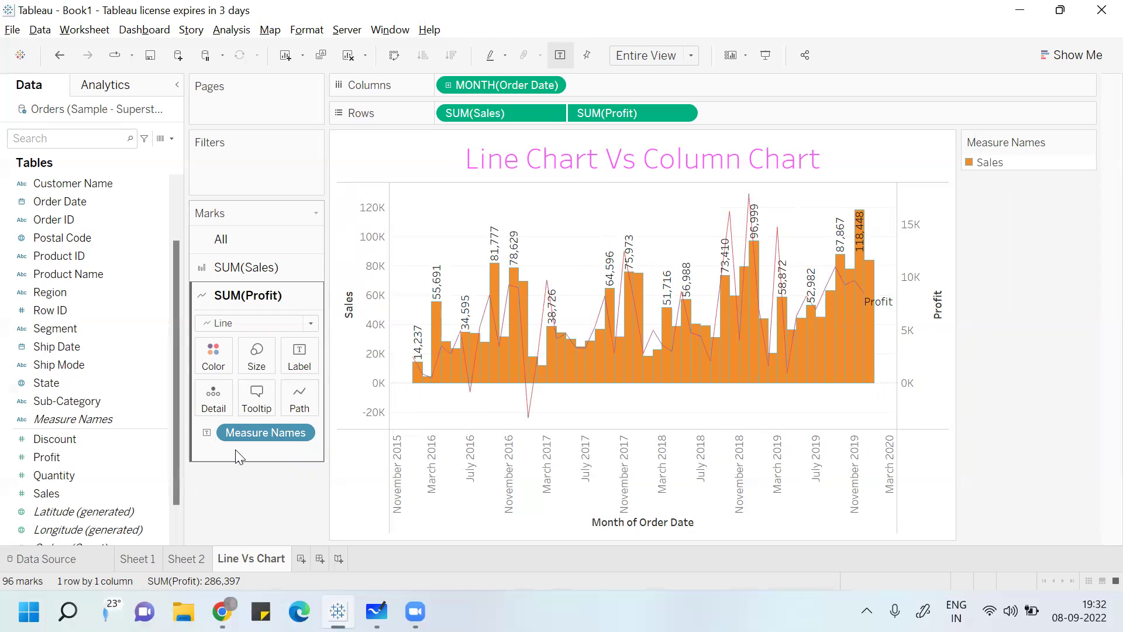
Turn off the mark labels on the Profit line
click(299, 369)
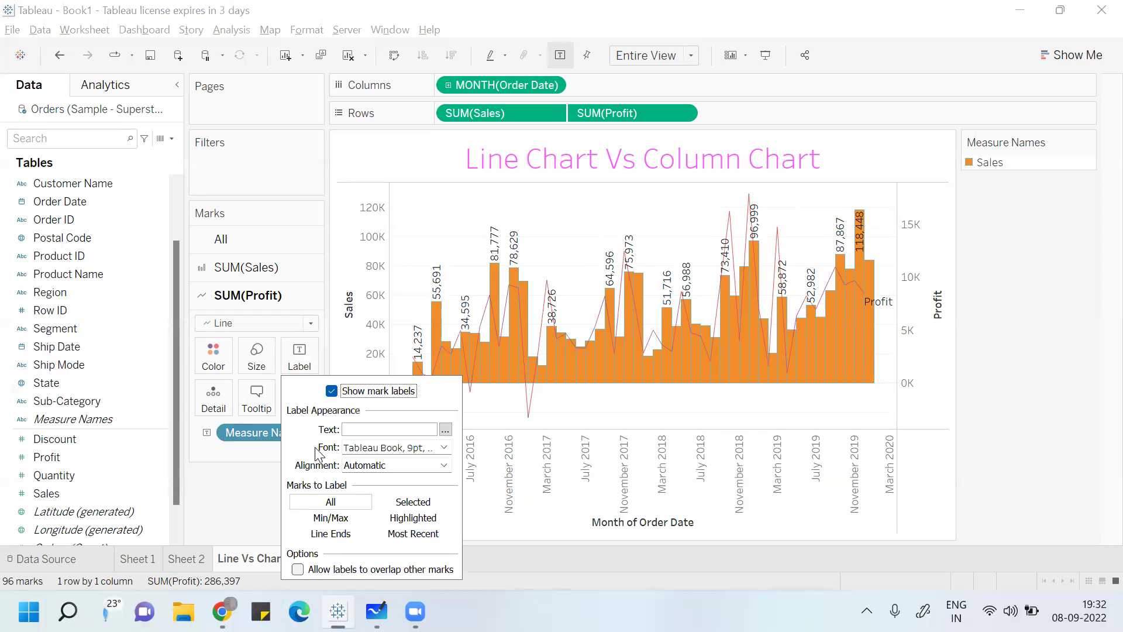
click(332, 392)
click(253, 487)
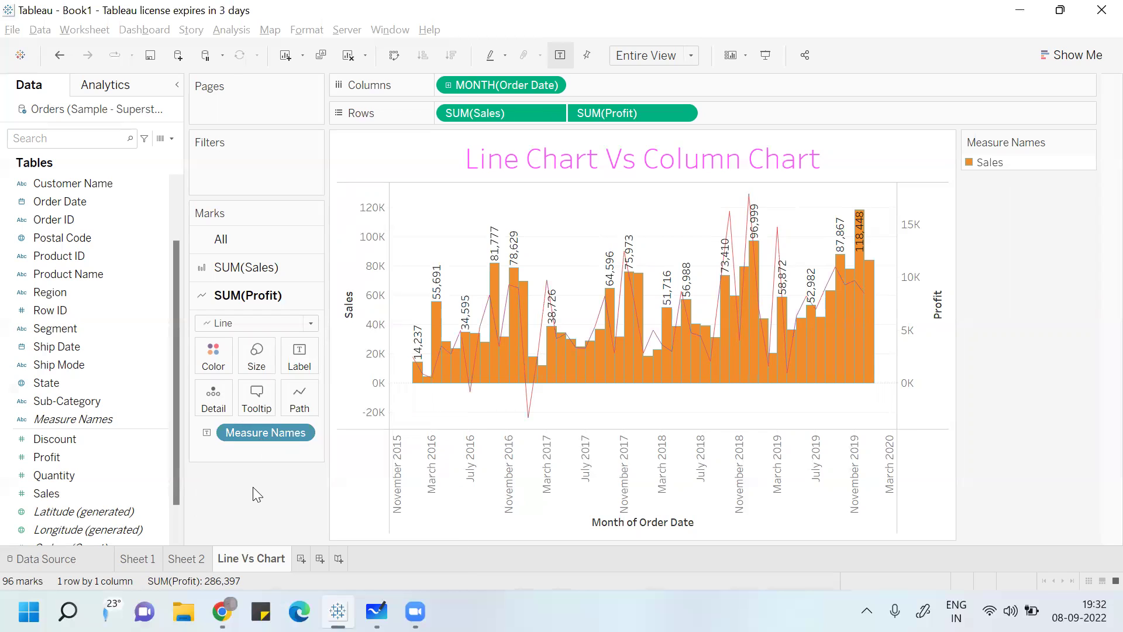
Turn off the mark labels on the Sales columns
click(267, 272)
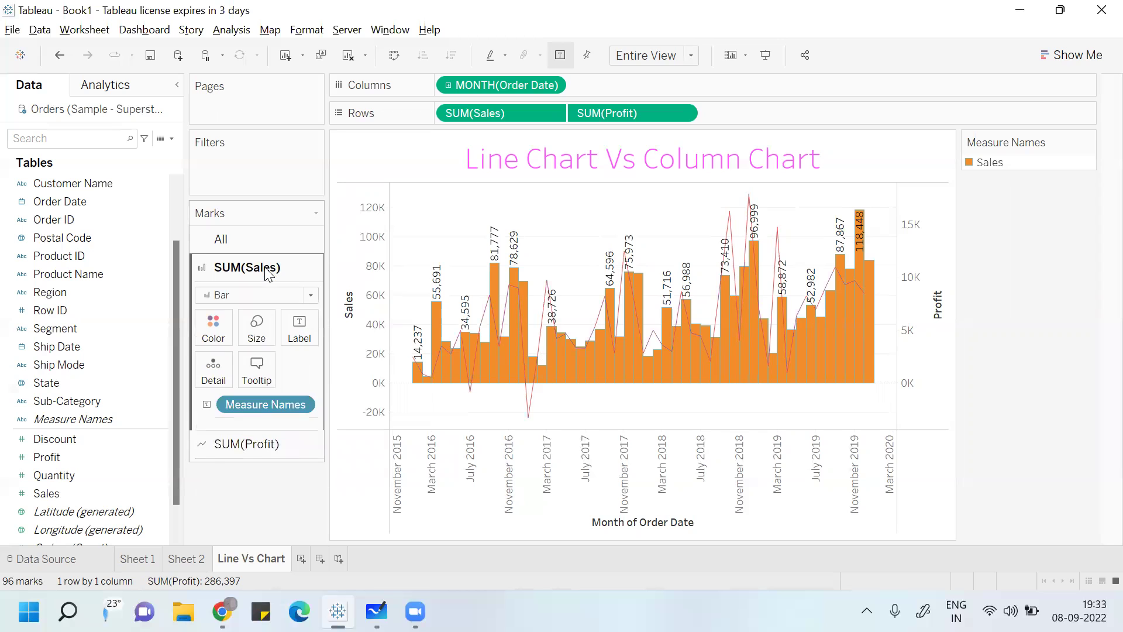
click(304, 335)
click(332, 363)
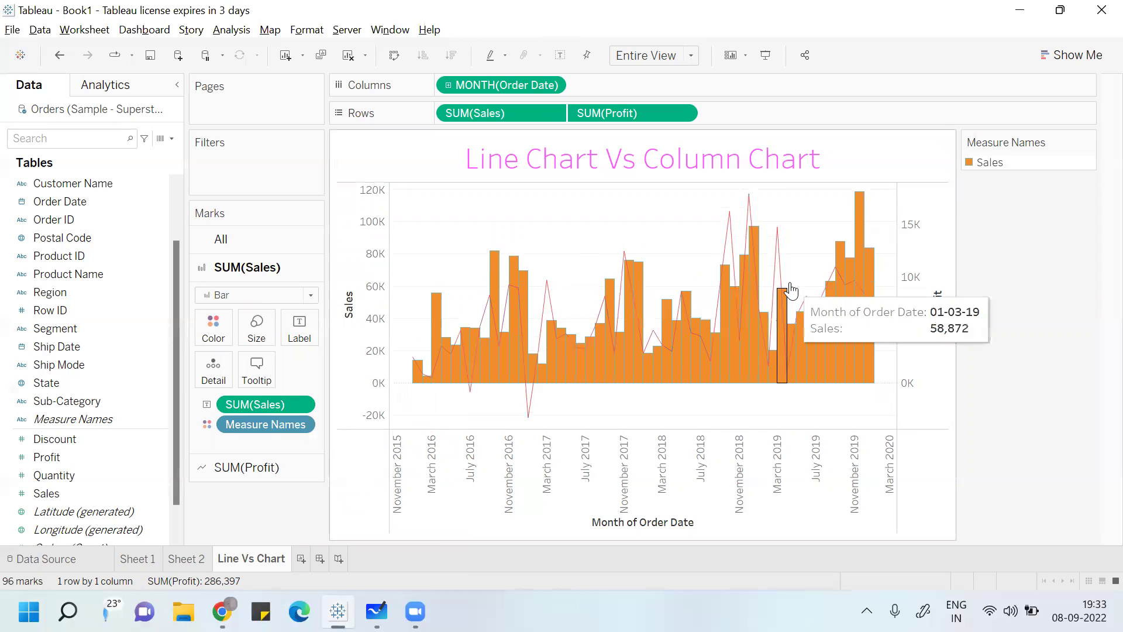
Colour the Profit line black
click(736, 249)
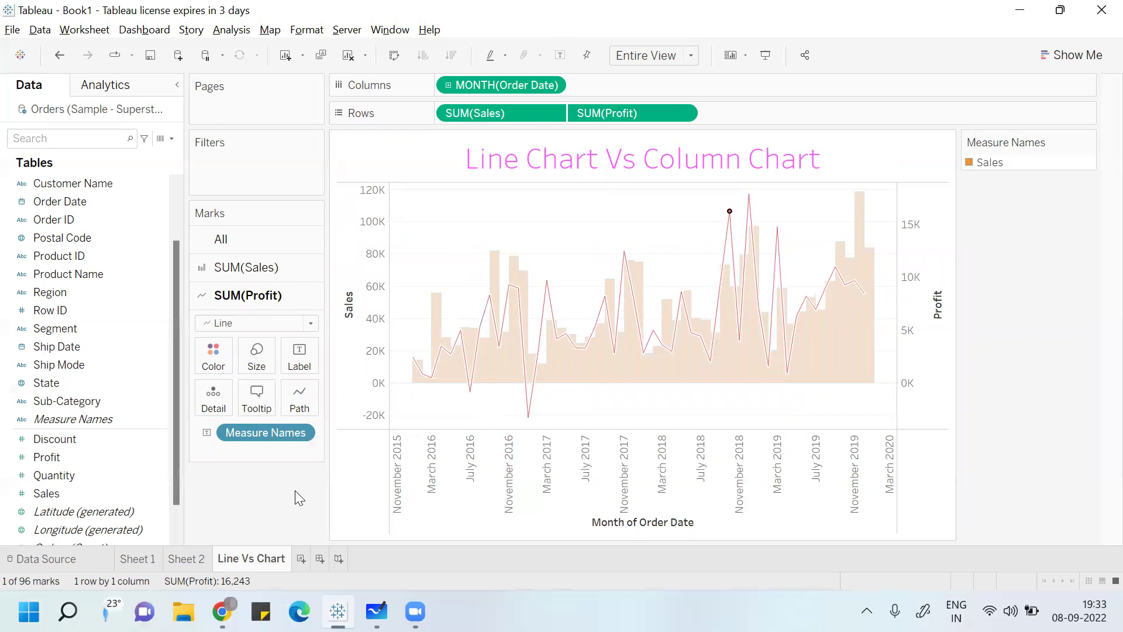
key(Escape)
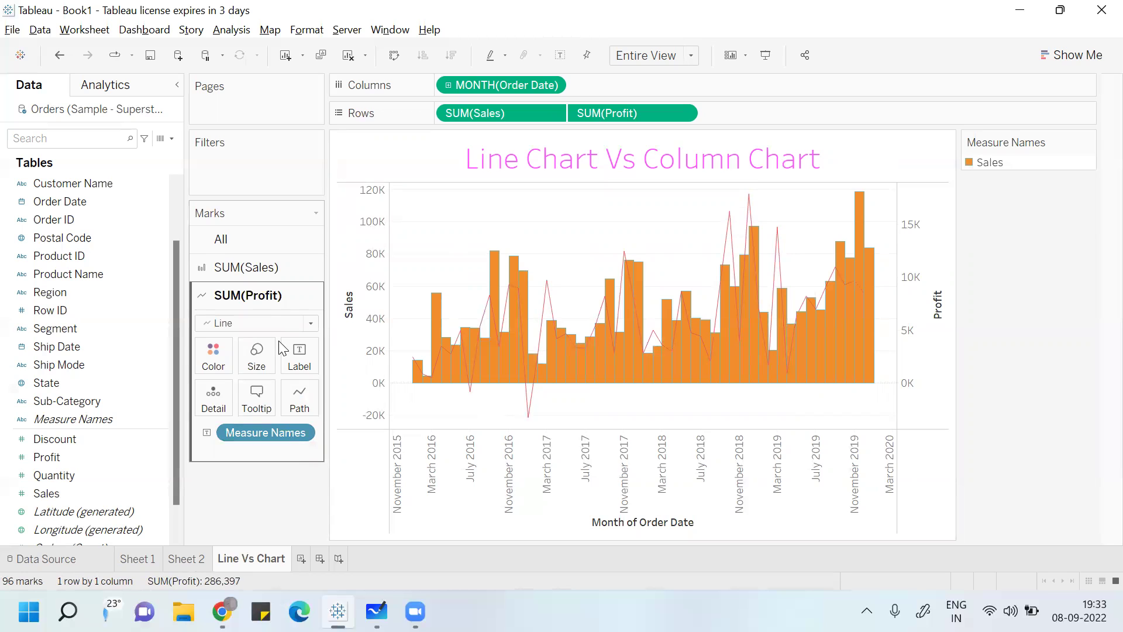
click(208, 372)
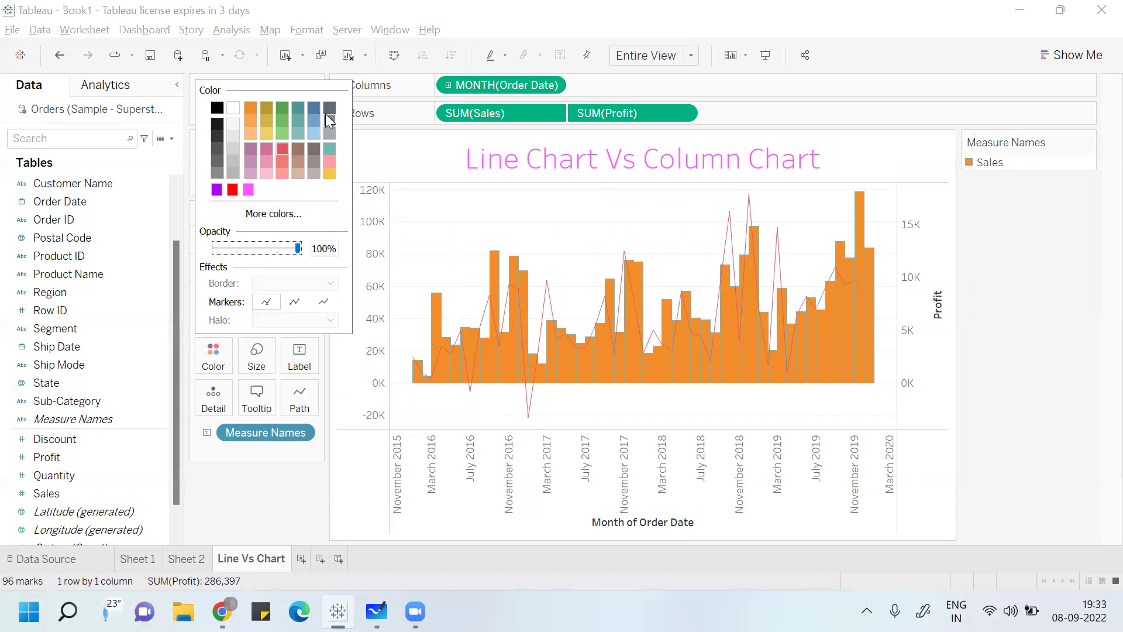
click(218, 109)
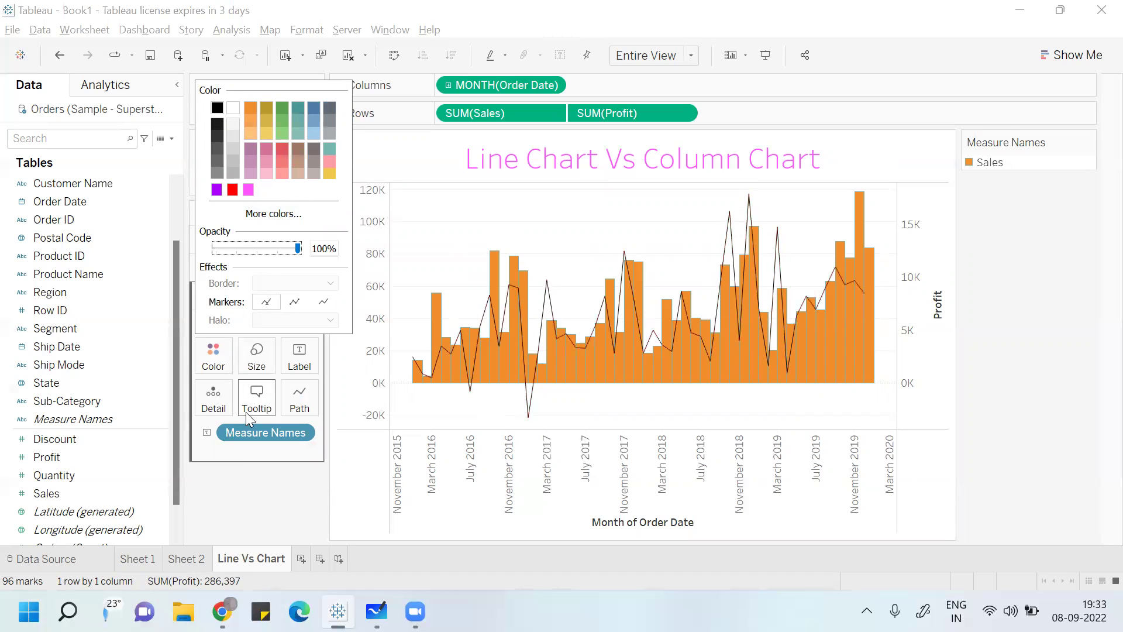
click(234, 486)
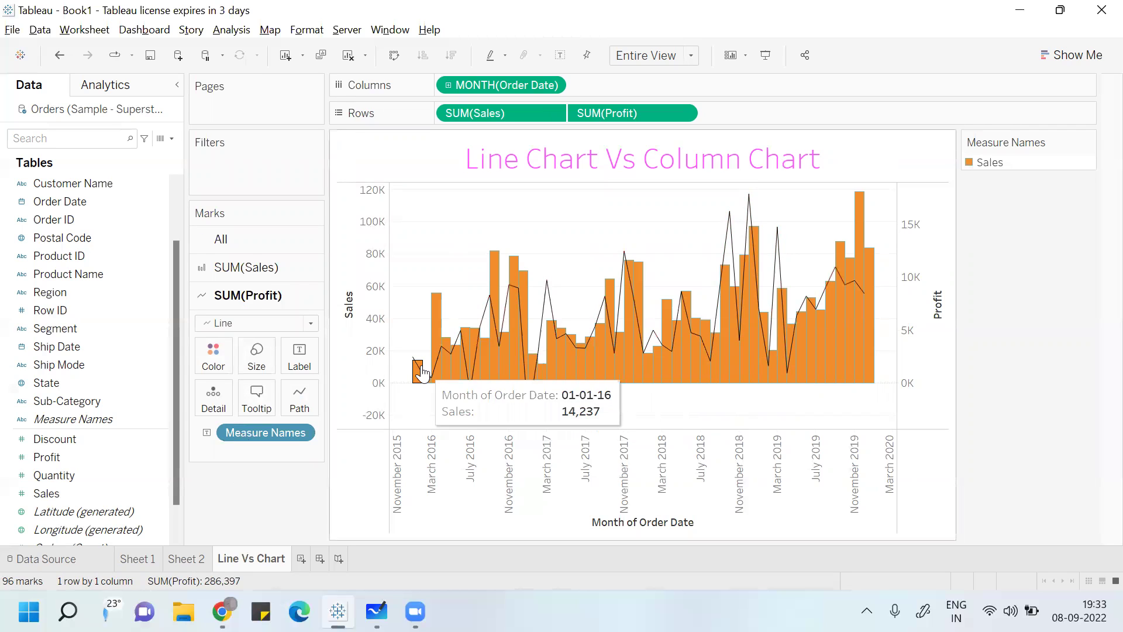
Show mark labels on the Profit line, and add the Profit measure to its labels
click(299, 354)
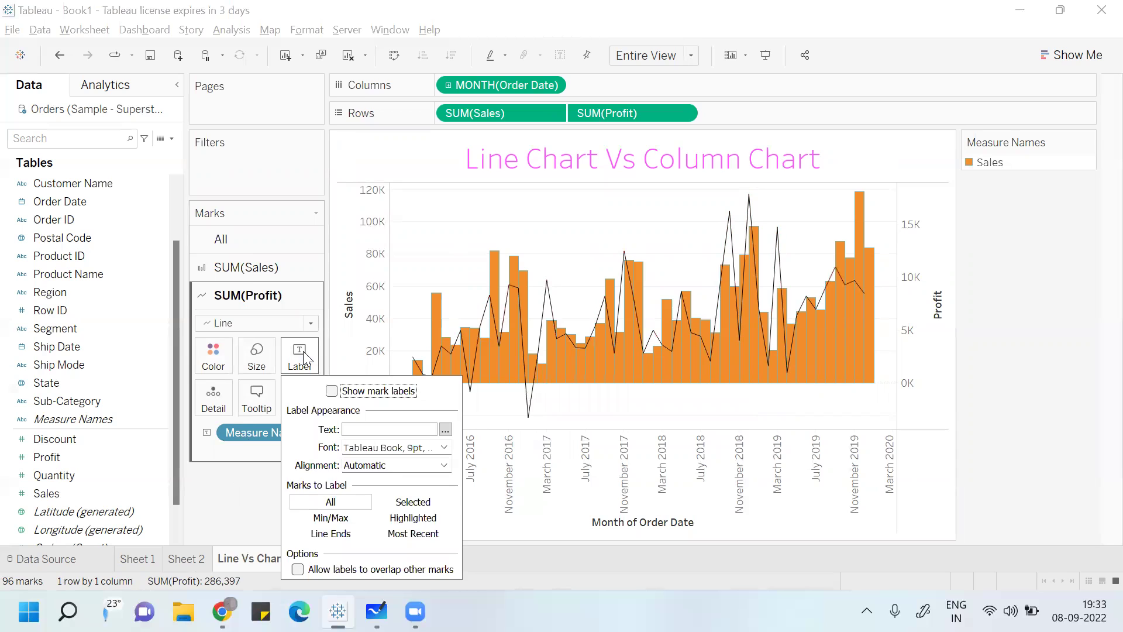
click(332, 391)
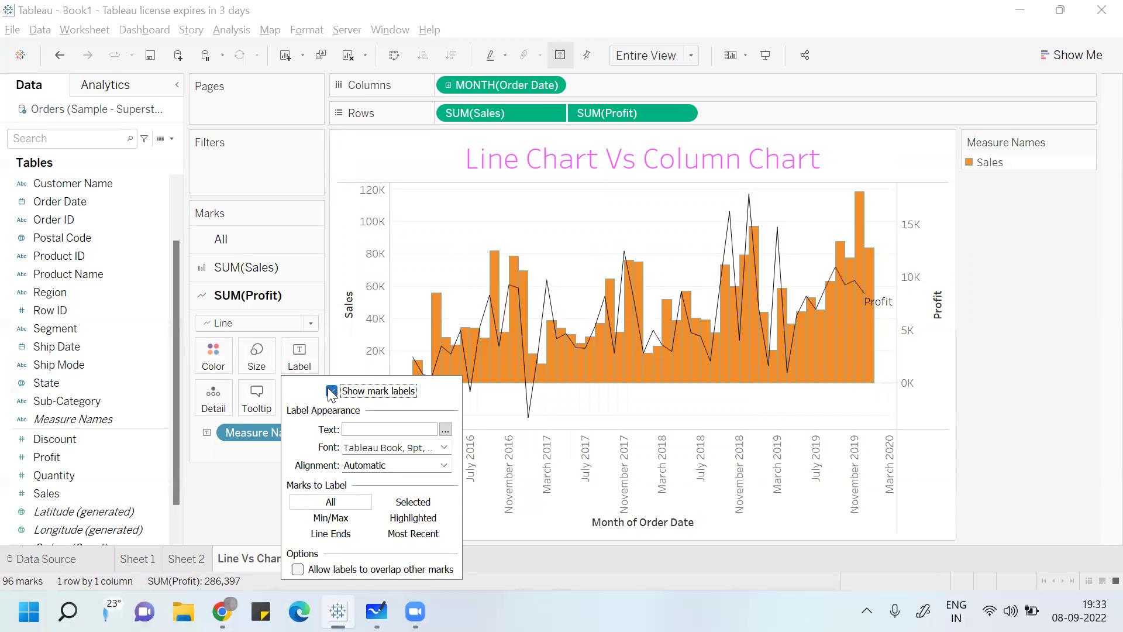
click(242, 501)
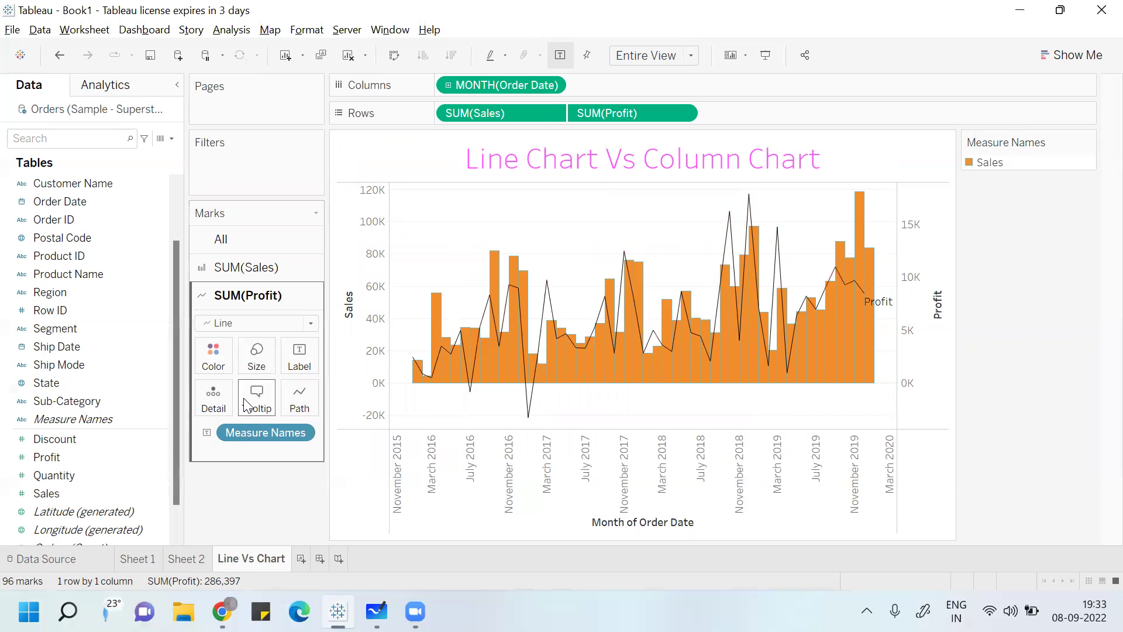
drag(70, 461, 307, 363)
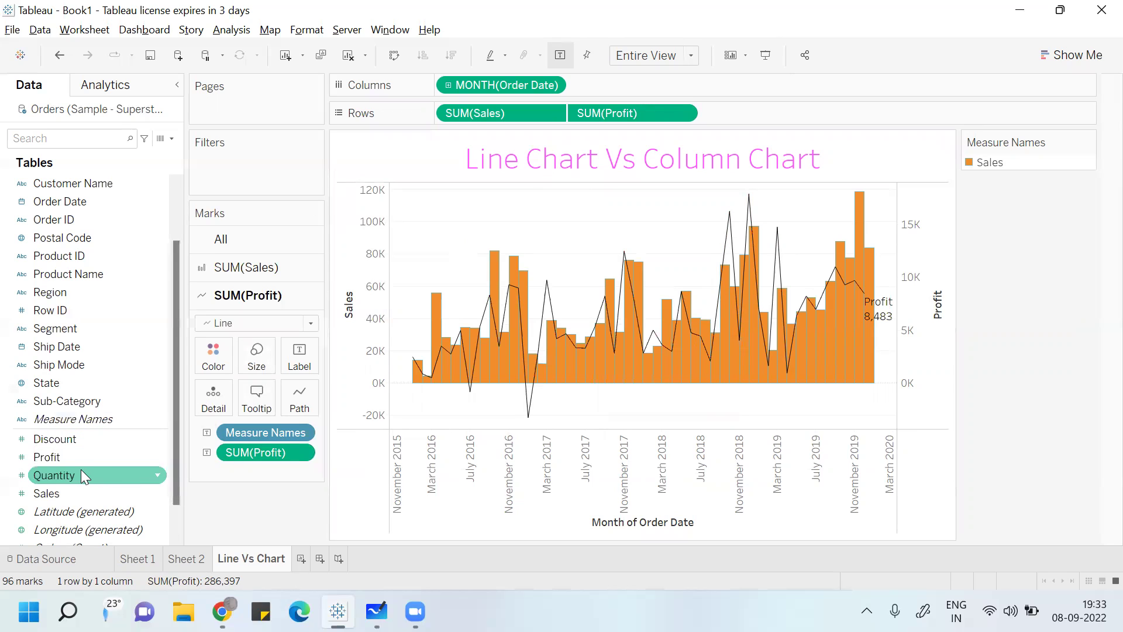
Try labelling the Profit line with the Sales measure and with the Profit measure, and take the label measure off again
mouse_move(80, 457)
mouse_down()
mouse_move(289, 329)
mouse_move(312, 353)
mouse_up()
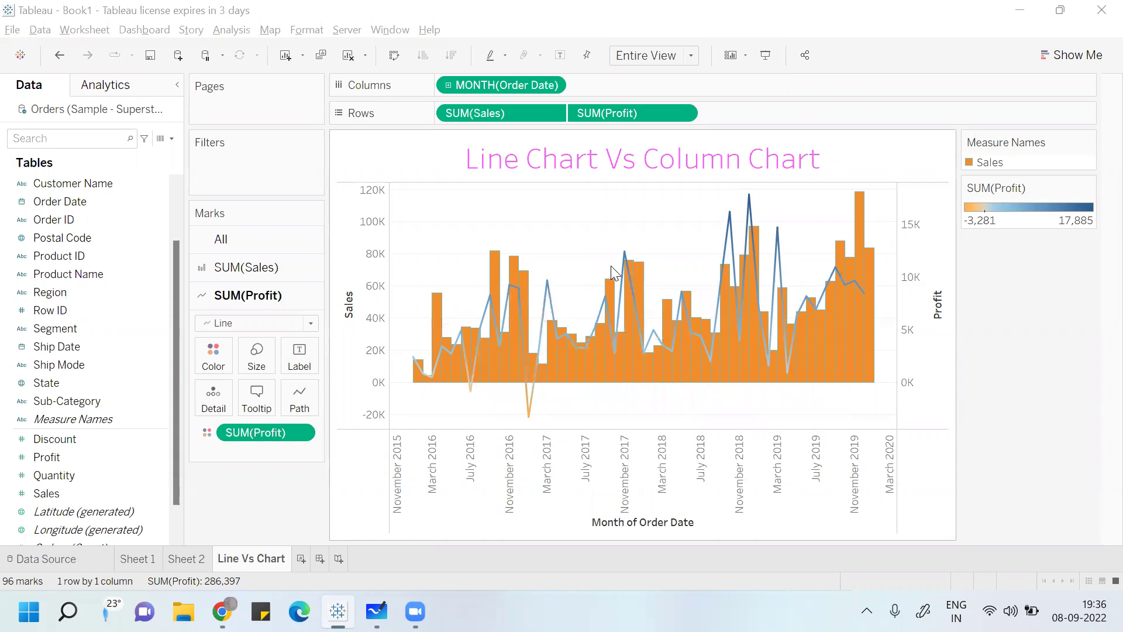
drag(152, 494, 300, 355)
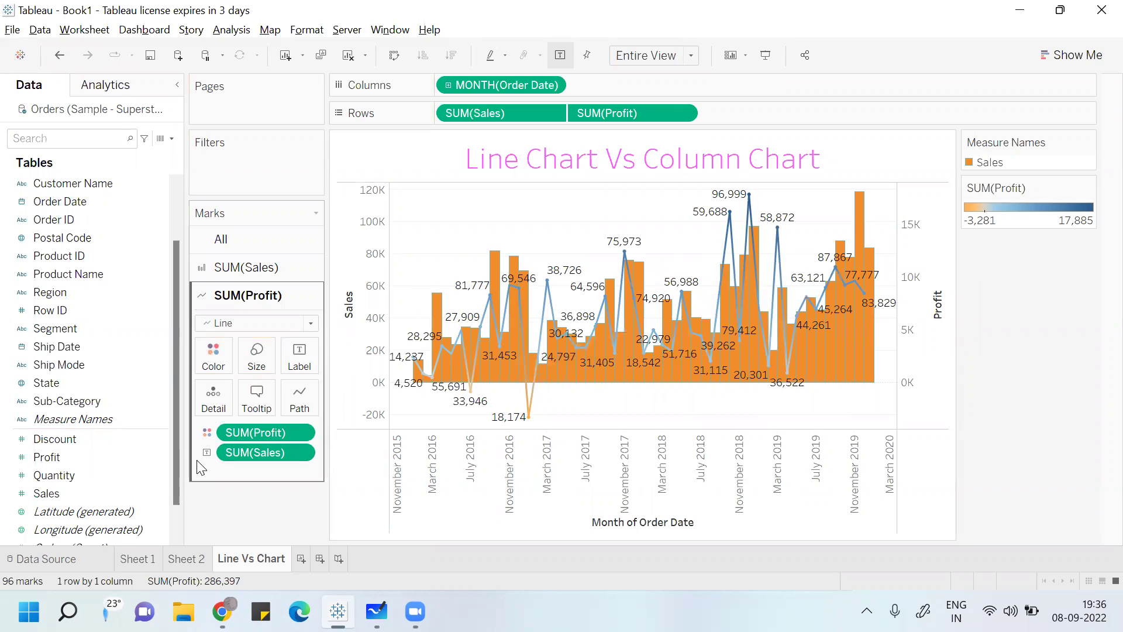
drag(254, 452, 303, 359)
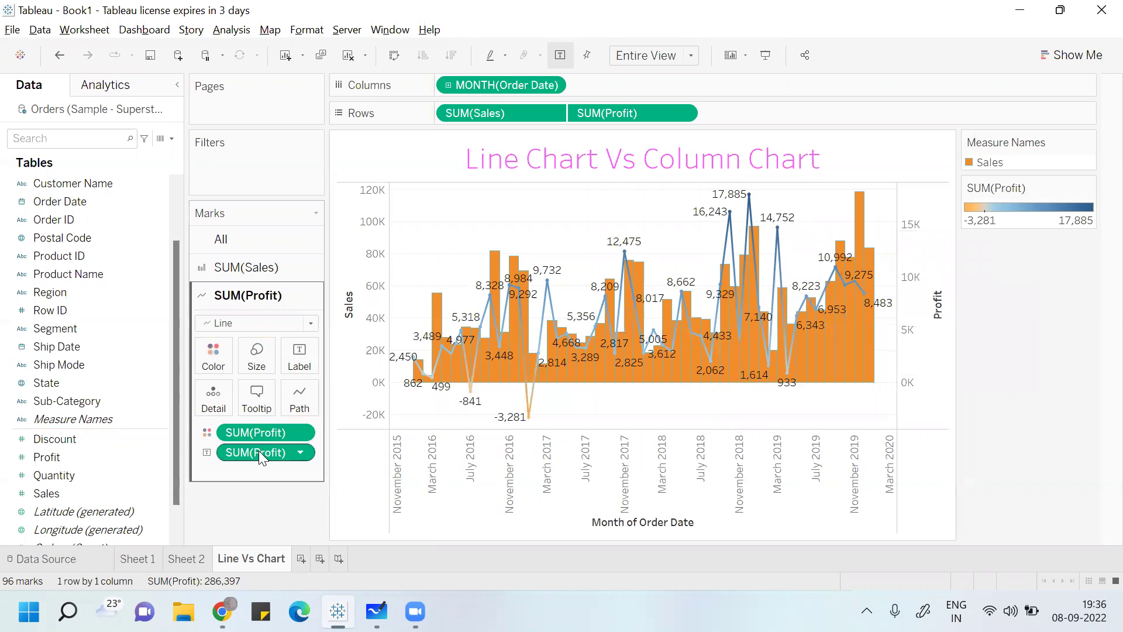
drag(259, 457, 61, 493)
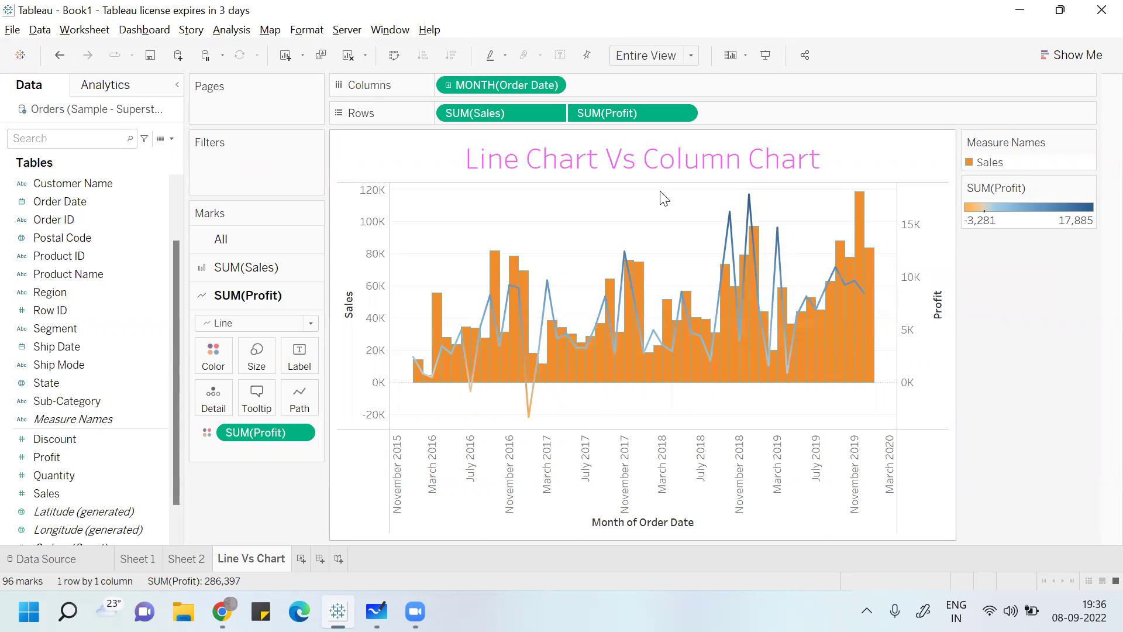
Place Profit before Sales on the rows, and set the high end of the Profit line's colour scale to blue (#0000ff)
drag(498, 122, 767, 123)
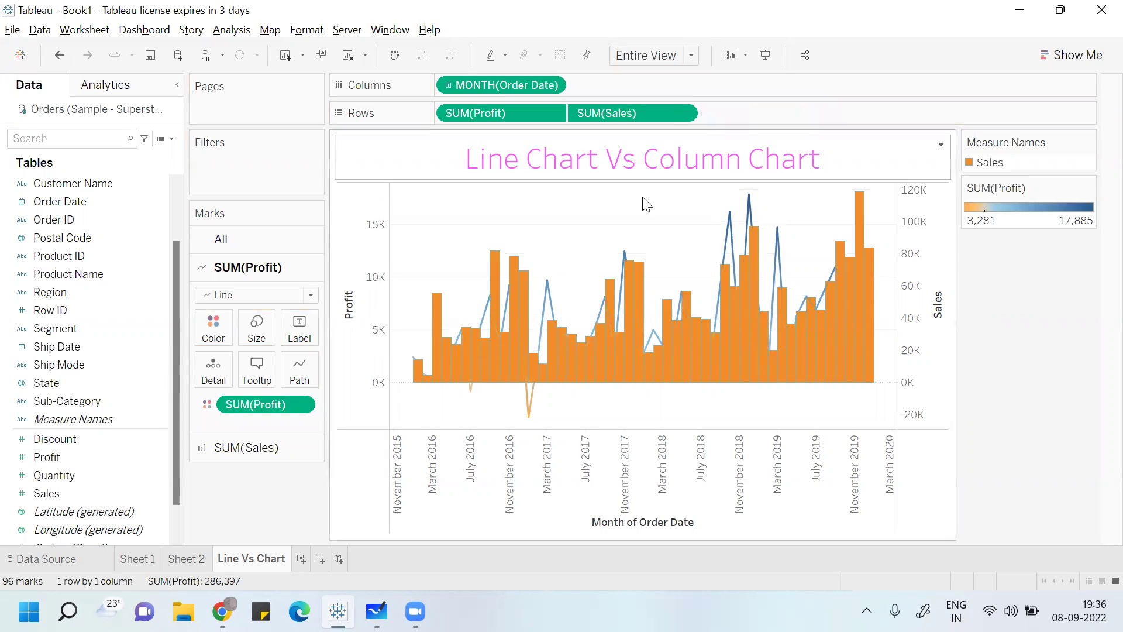
click(484, 332)
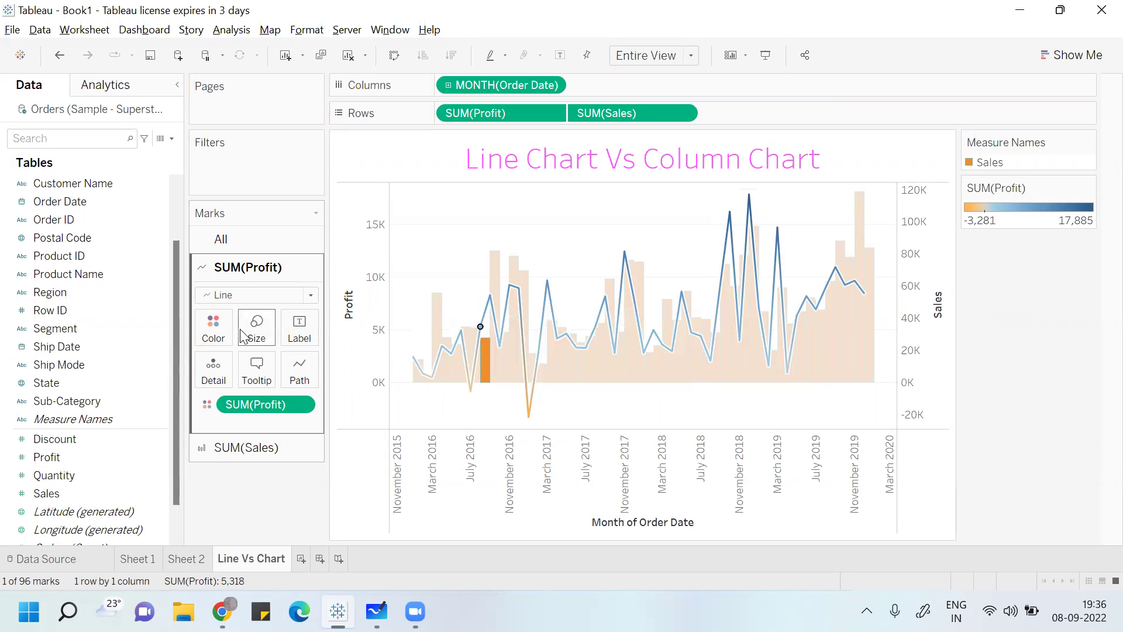
click(215, 329)
click(266, 381)
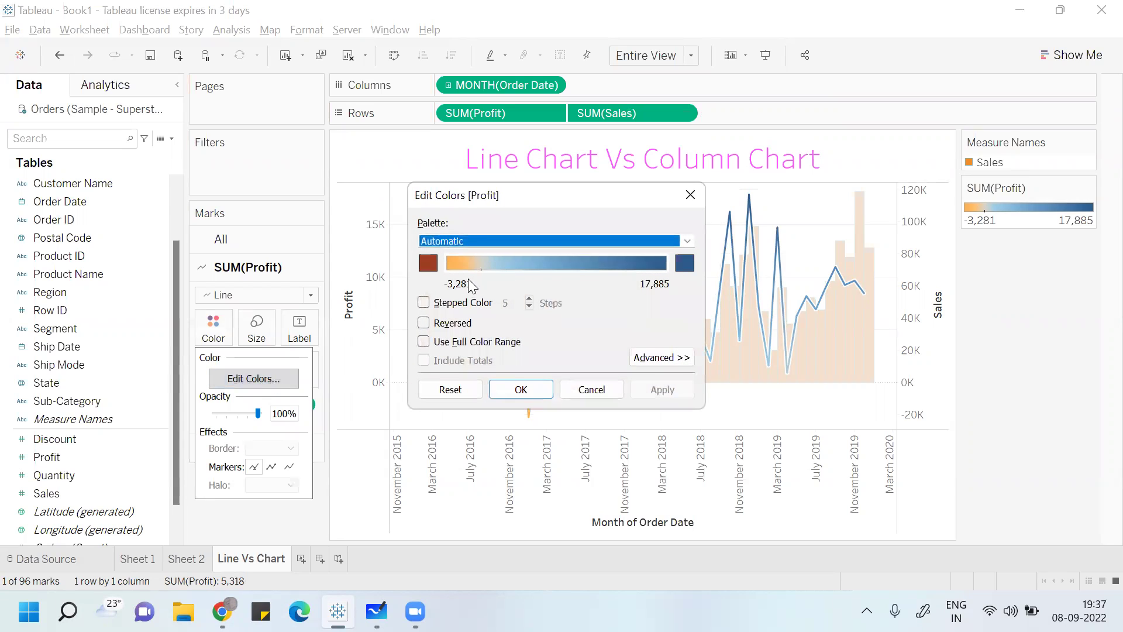
click(693, 261)
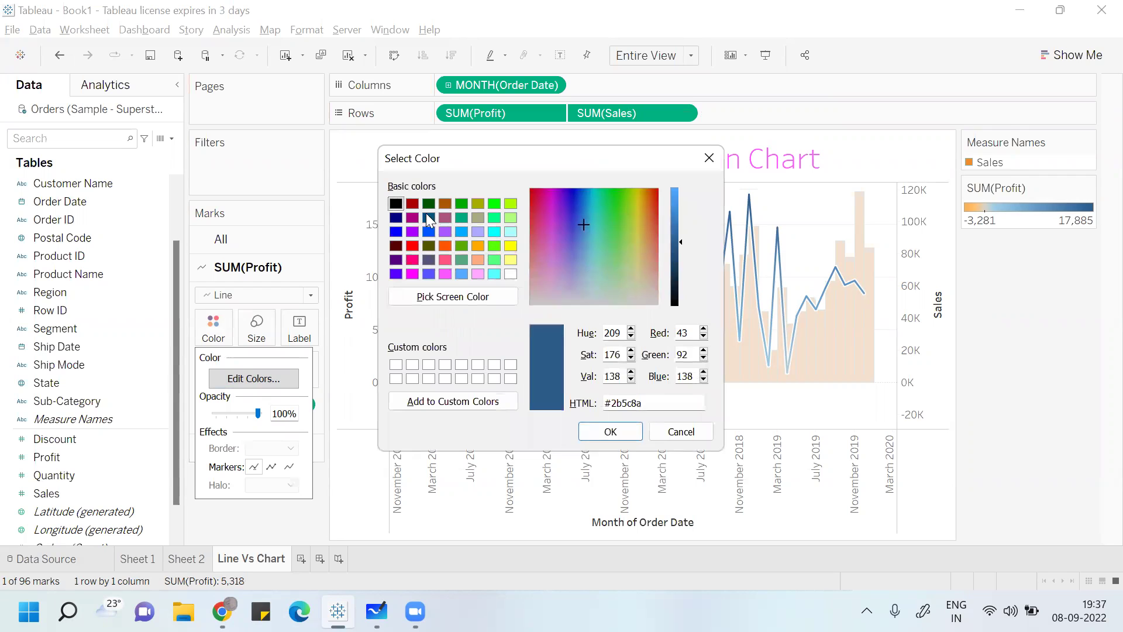
click(396, 232)
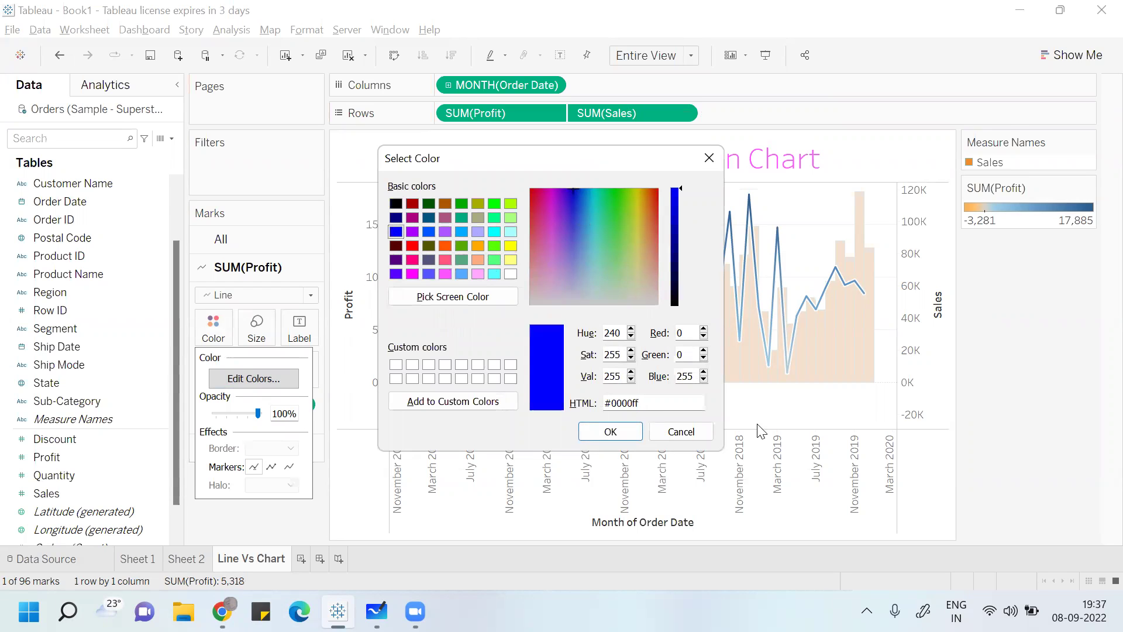
click(624, 439)
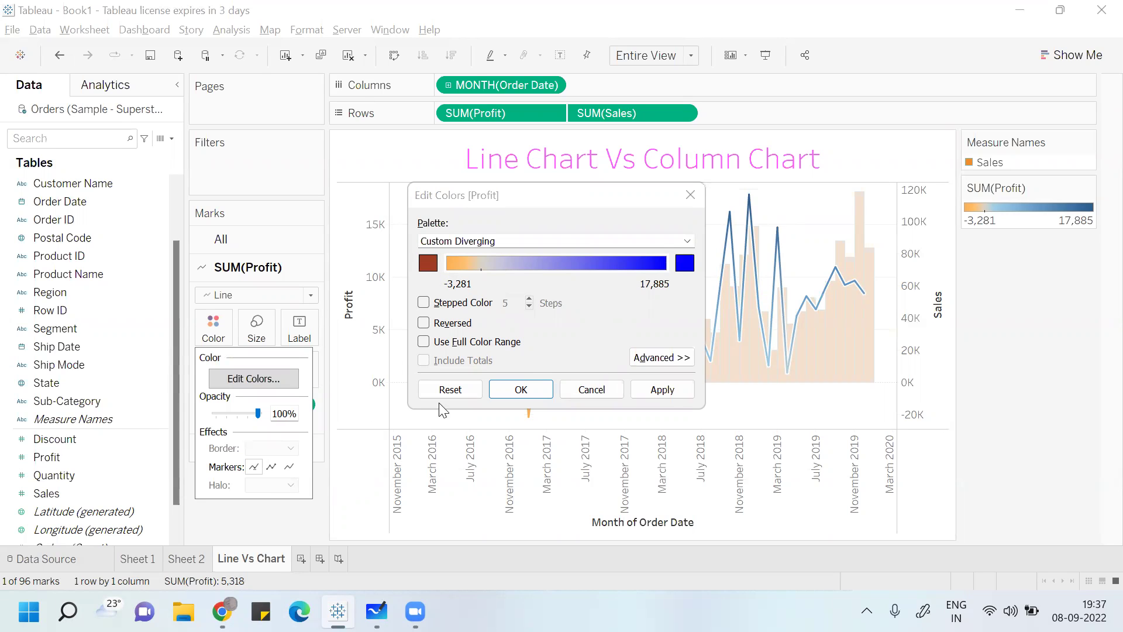
click(669, 394)
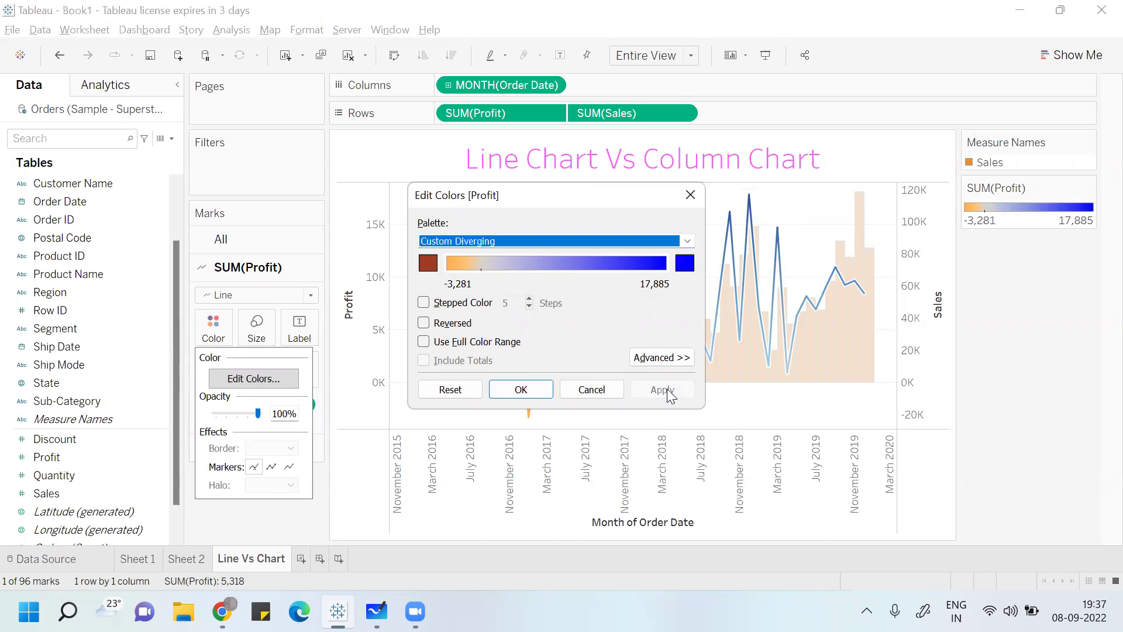
click(524, 387)
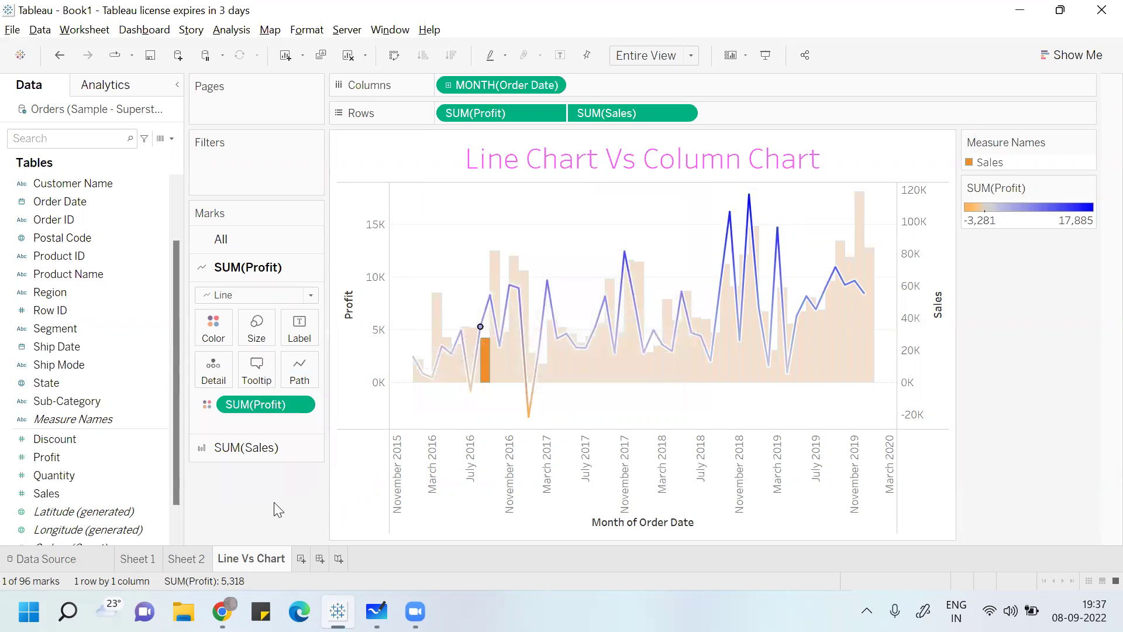
key(Escape)
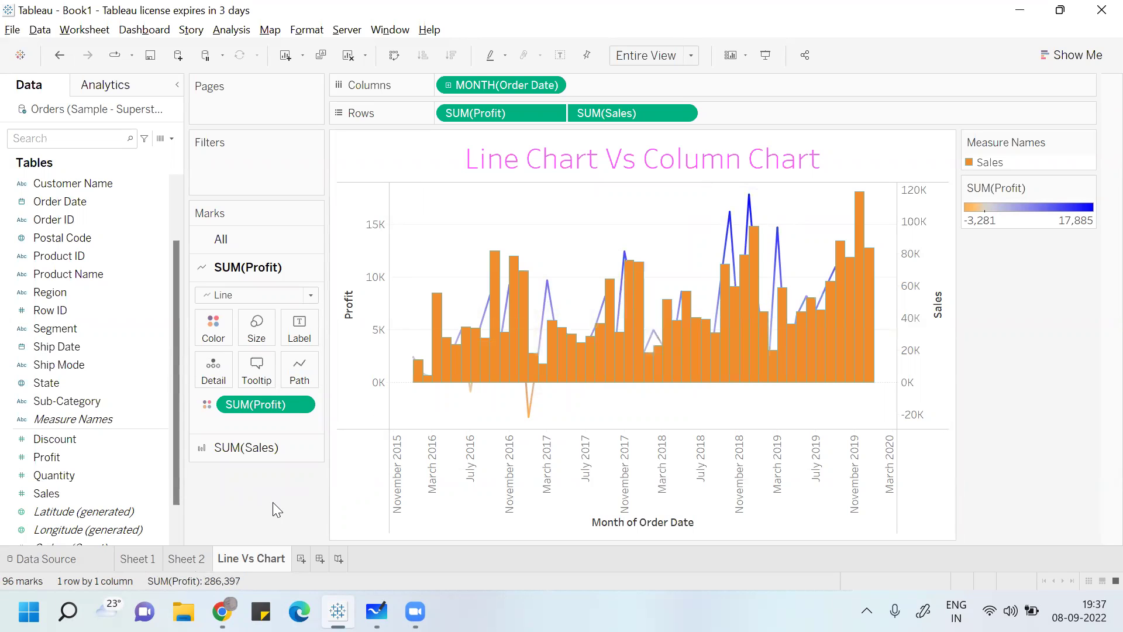
Swap the order of Sales and Profit on the rows several times to compare whether columns or line lie in front
drag(500, 114, 738, 114)
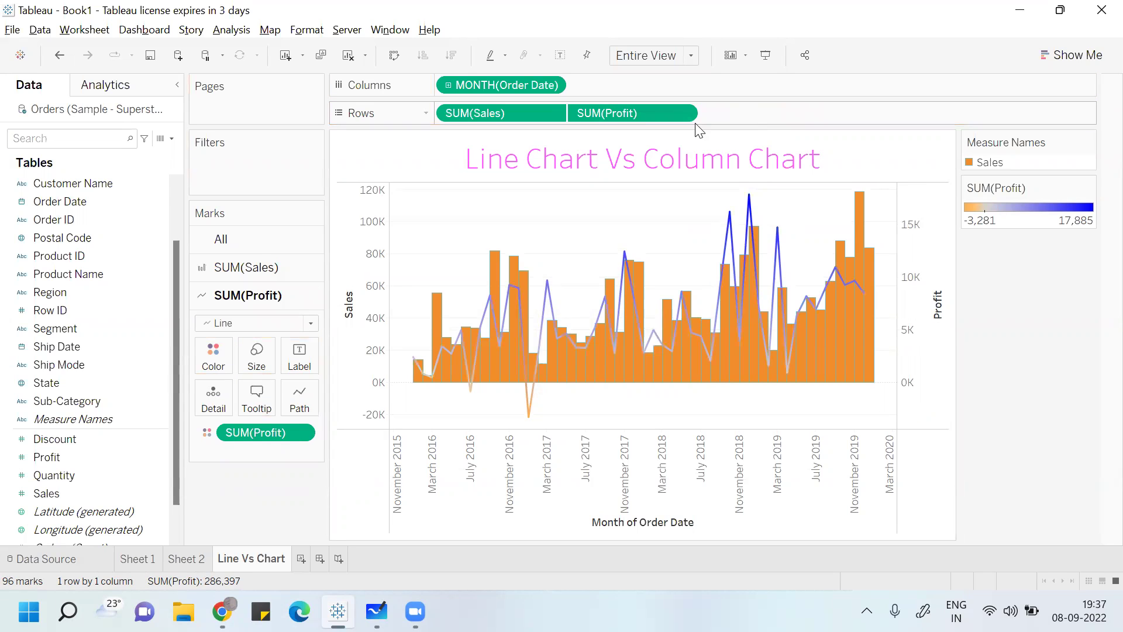
drag(524, 115, 785, 117)
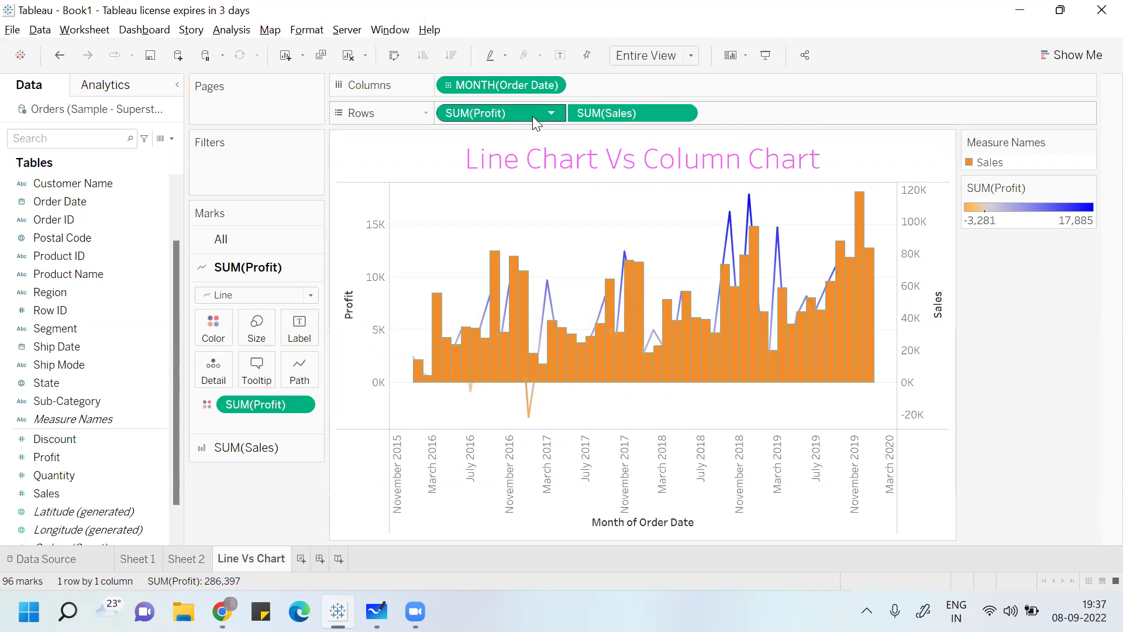
drag(531, 115, 807, 110)
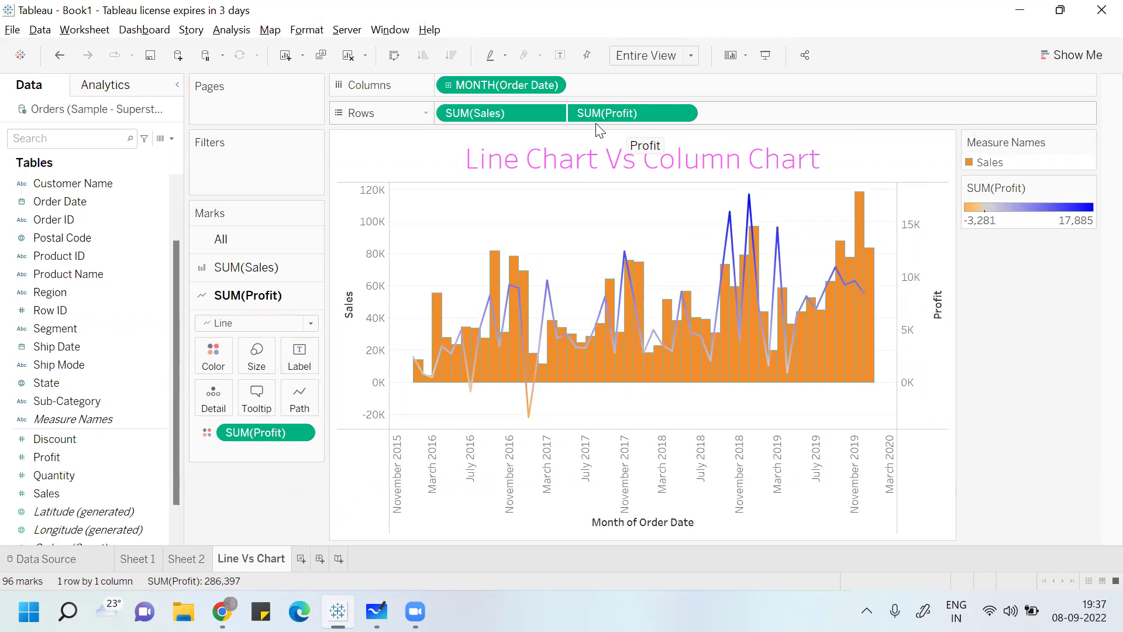
drag(500, 113, 775, 116)
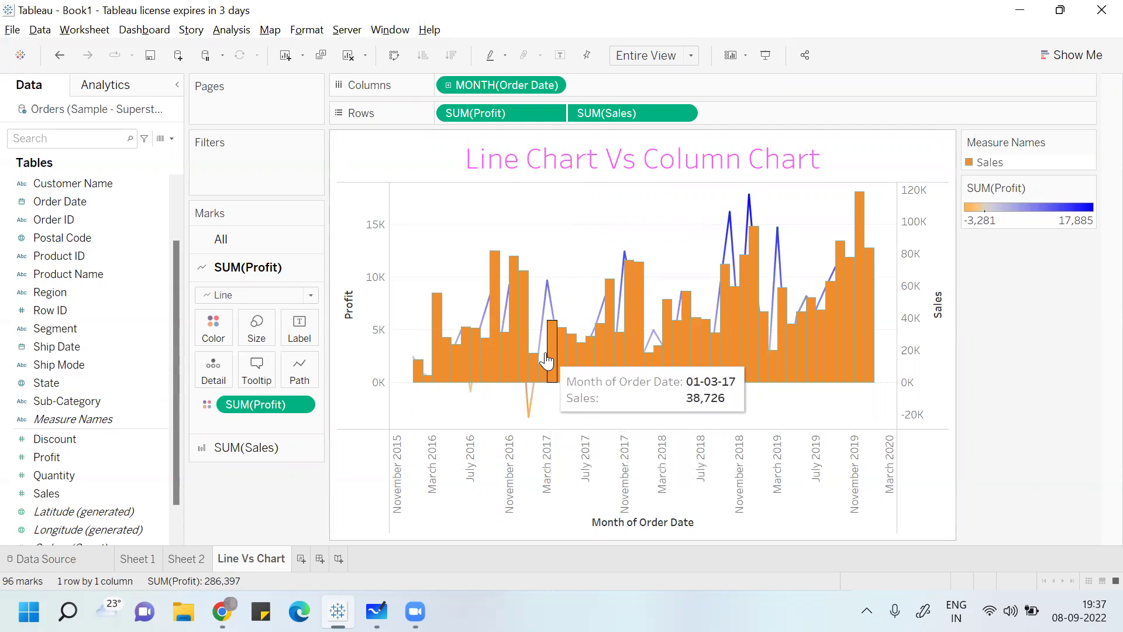
Remove Profit from the rows and re-add it after Sales as a dual axis with the Line mark type
drag(464, 111, 765, 106)
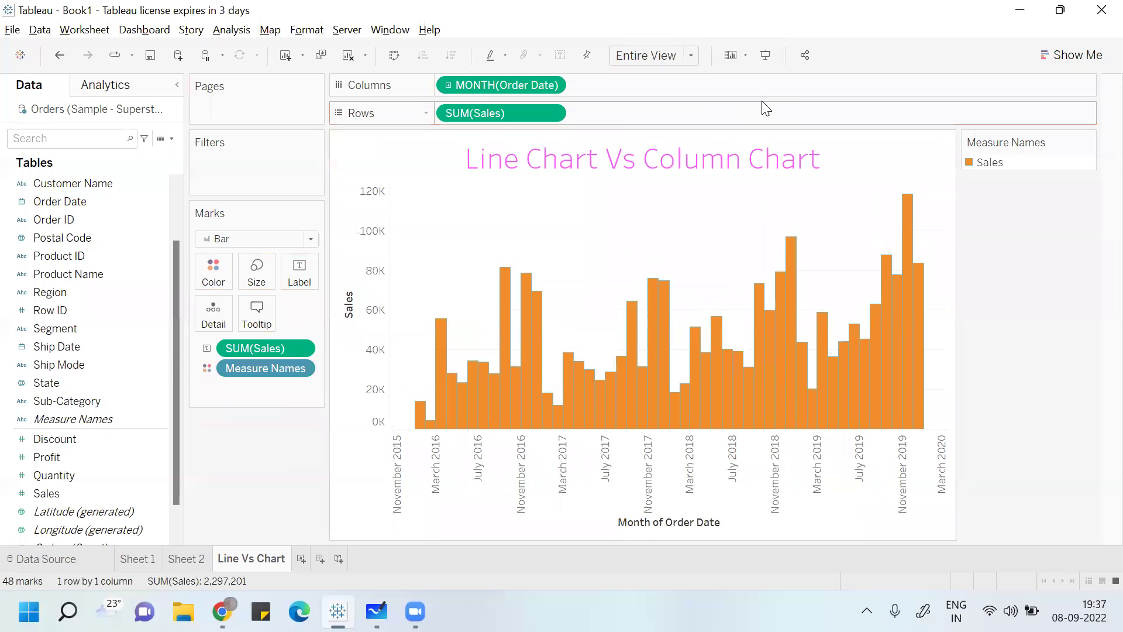
drag(105, 456, 671, 117)
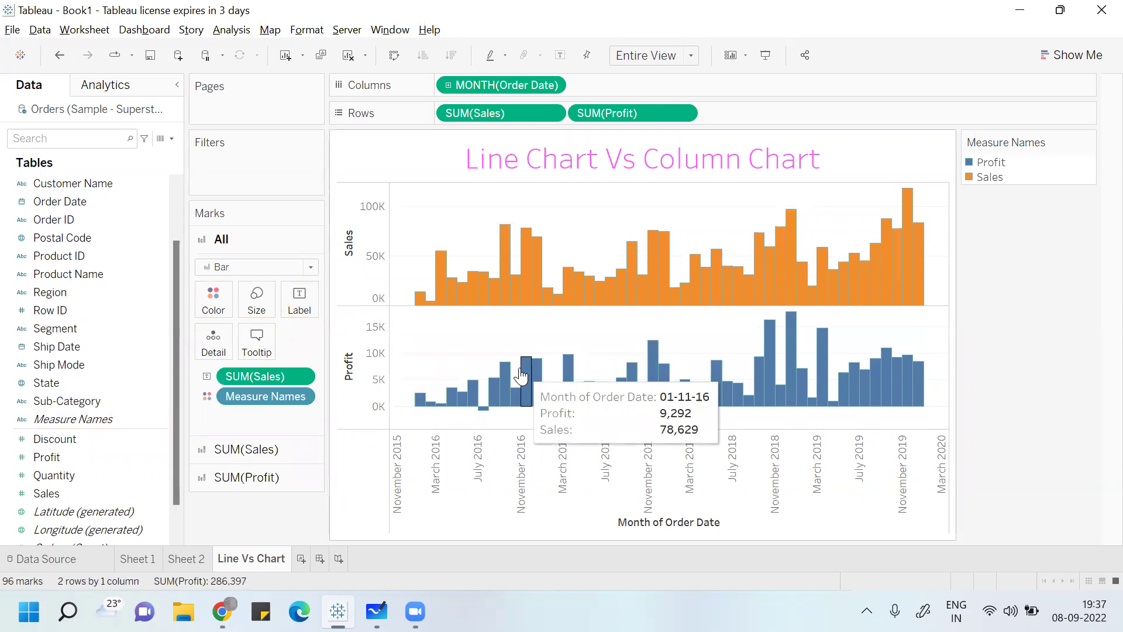
click(683, 112)
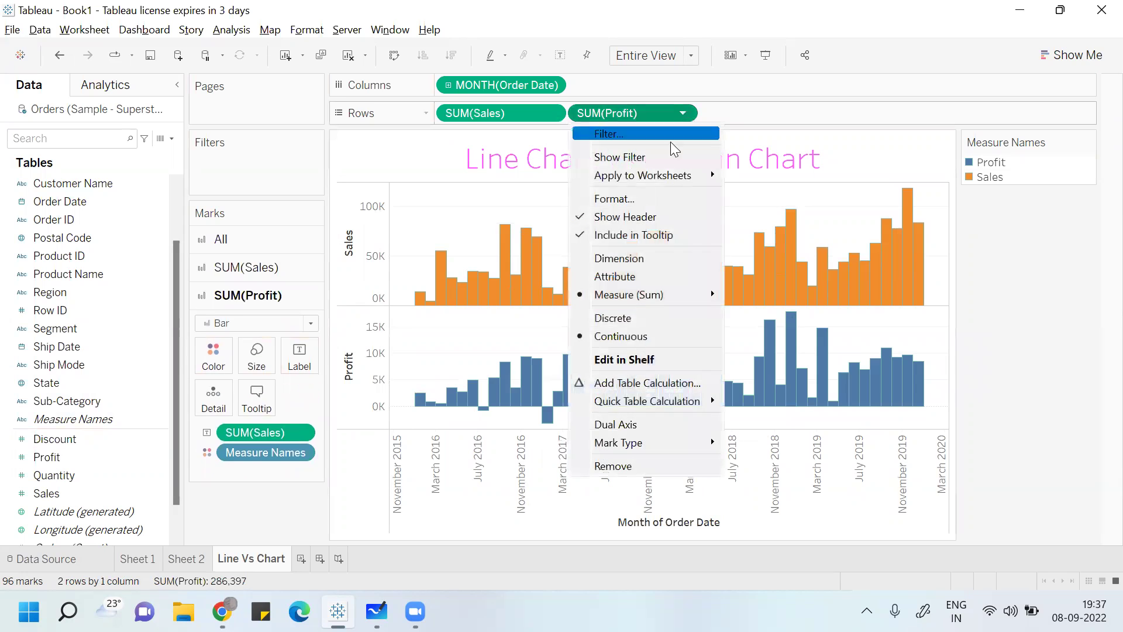
click(632, 425)
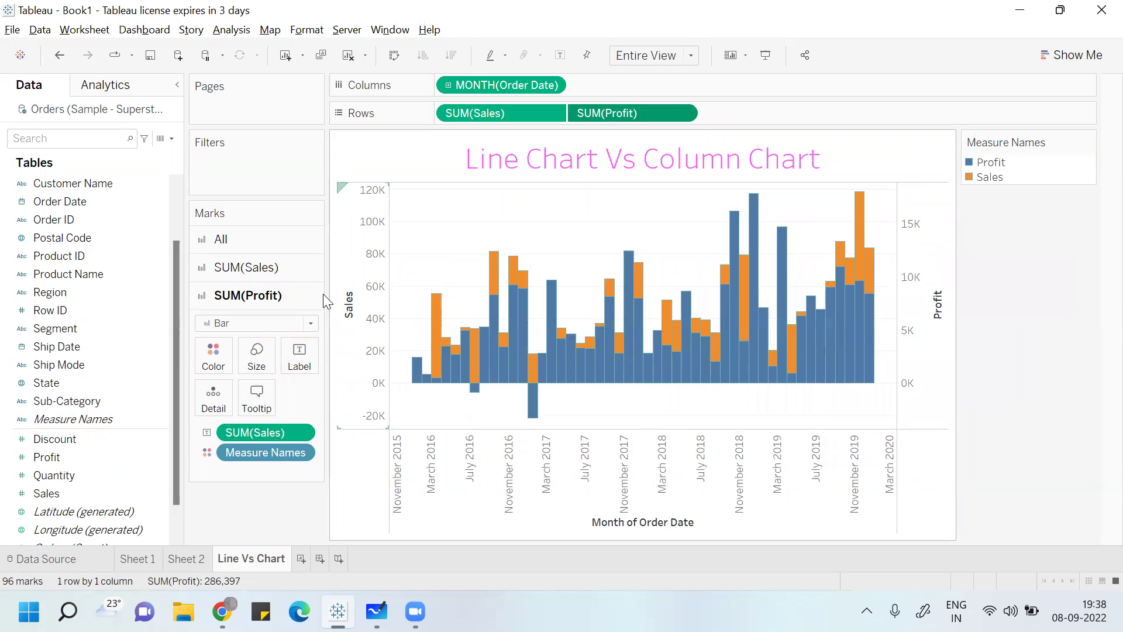
click(311, 323)
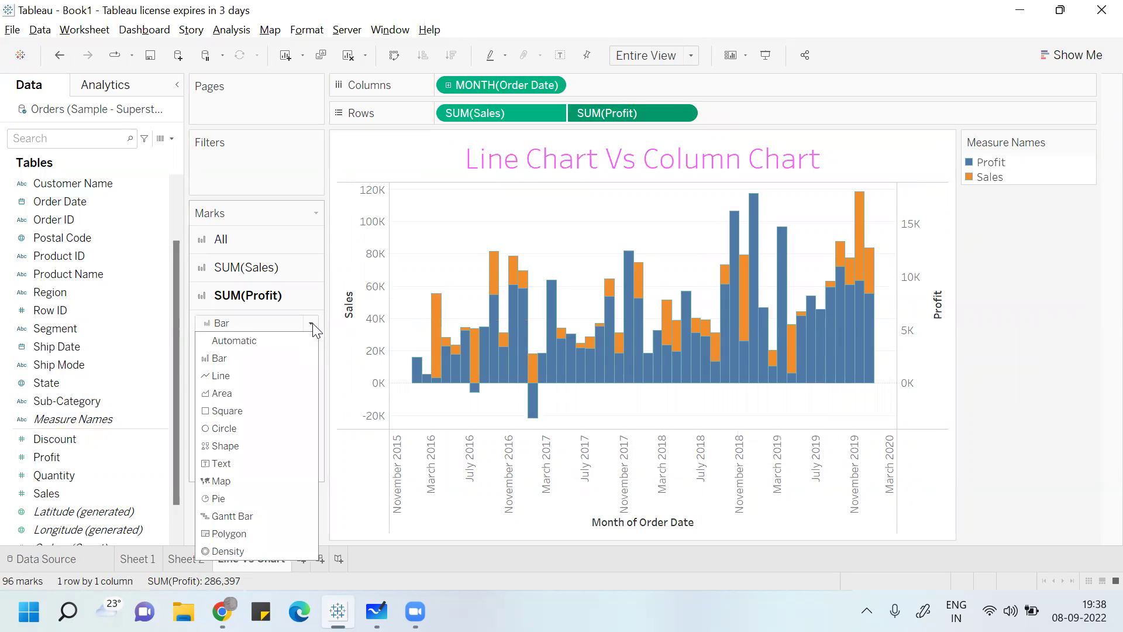
click(257, 384)
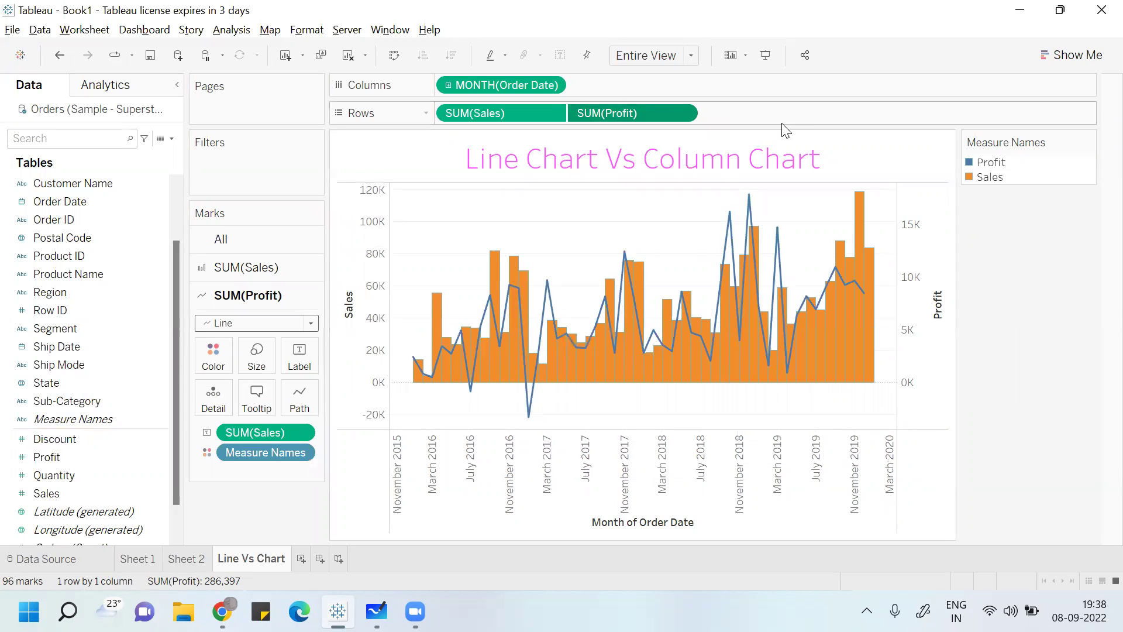
Swap Sales and Profit on the rows and restore Sales first, and add the Profit measure to the Profit line's labels
drag(485, 120, 743, 119)
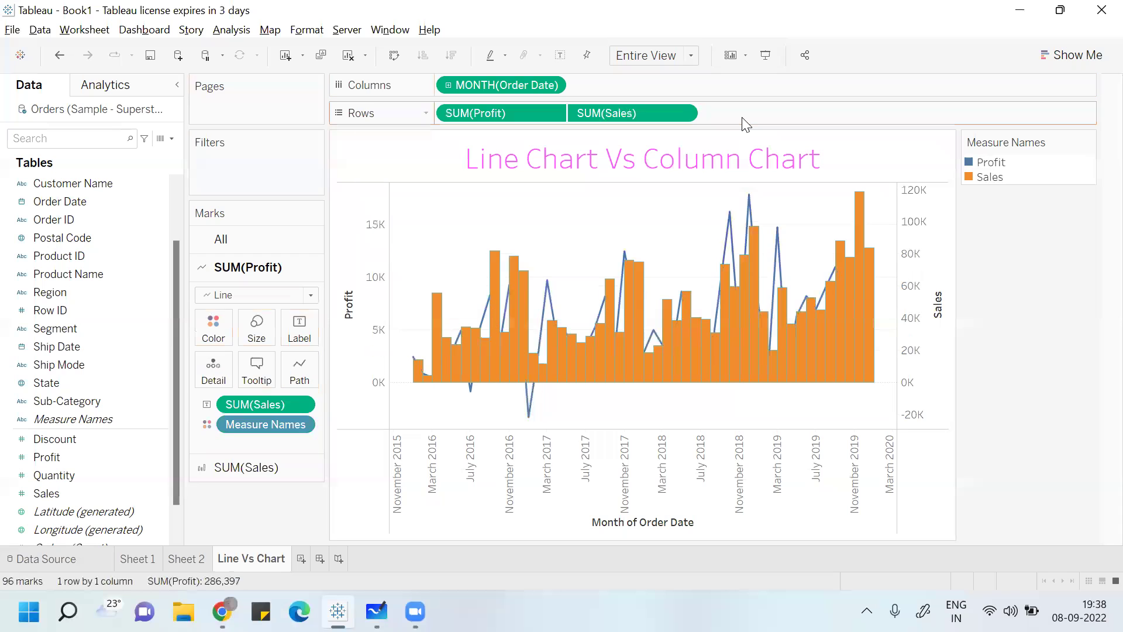
drag(505, 114, 794, 115)
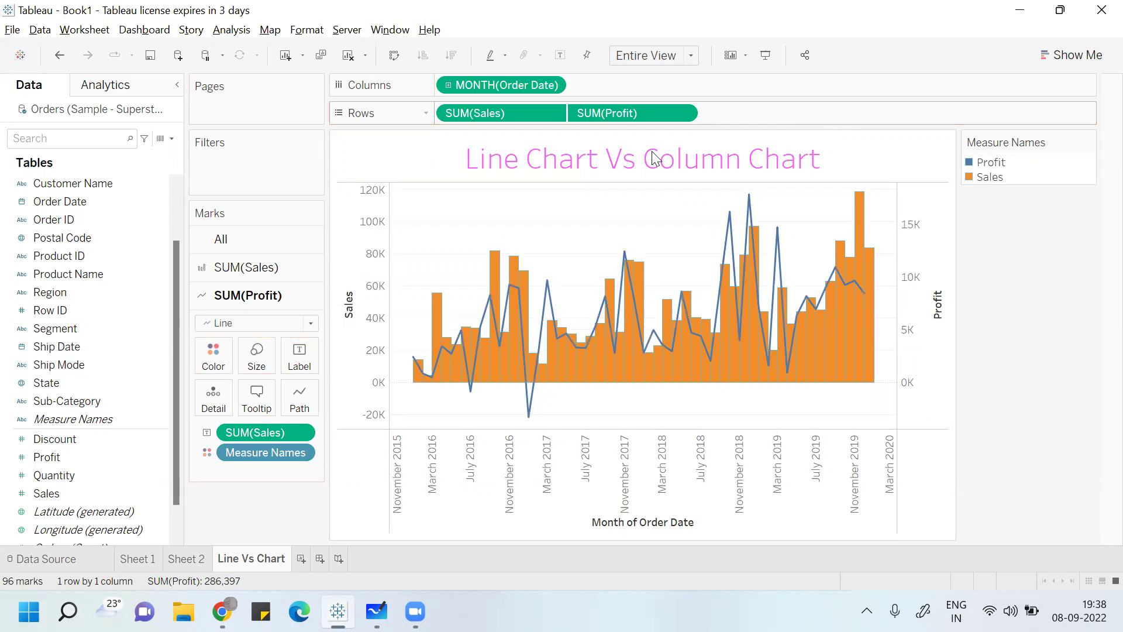
drag(47, 457, 296, 368)
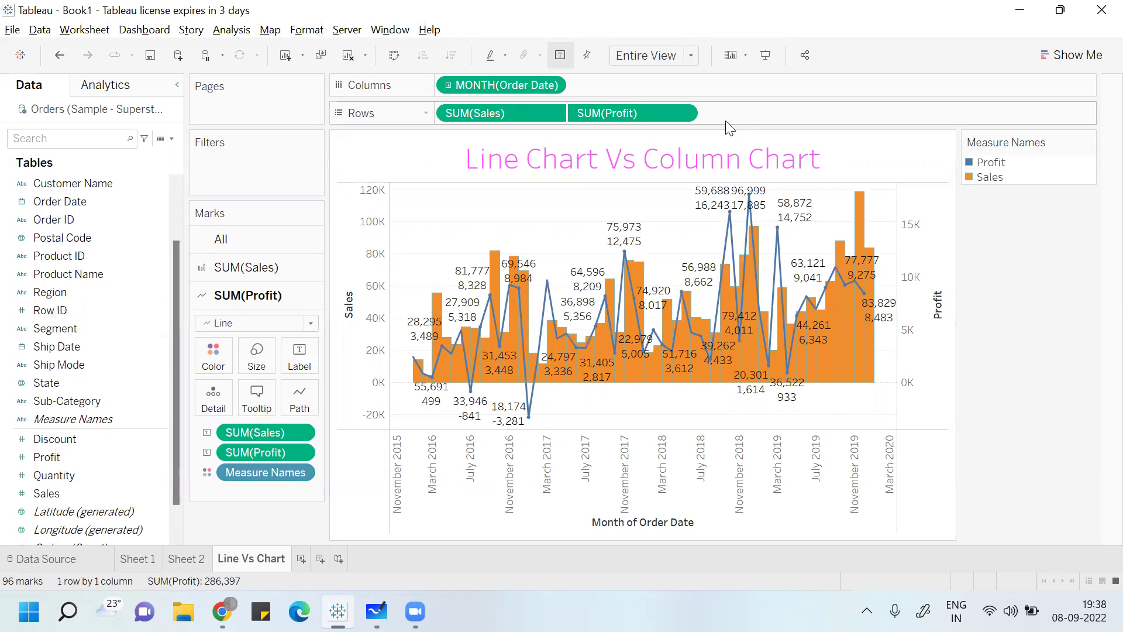
Split Sales and Profit into separate charts by turning off the dual axis, and add Sales to the Profit line's labels
click(686, 109)
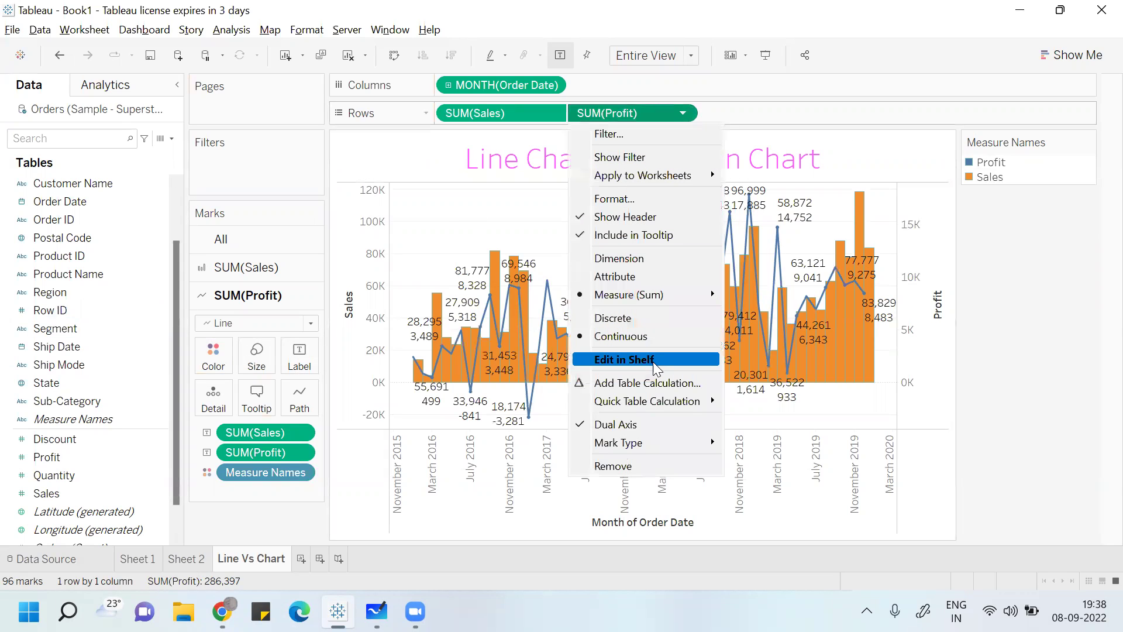
click(646, 424)
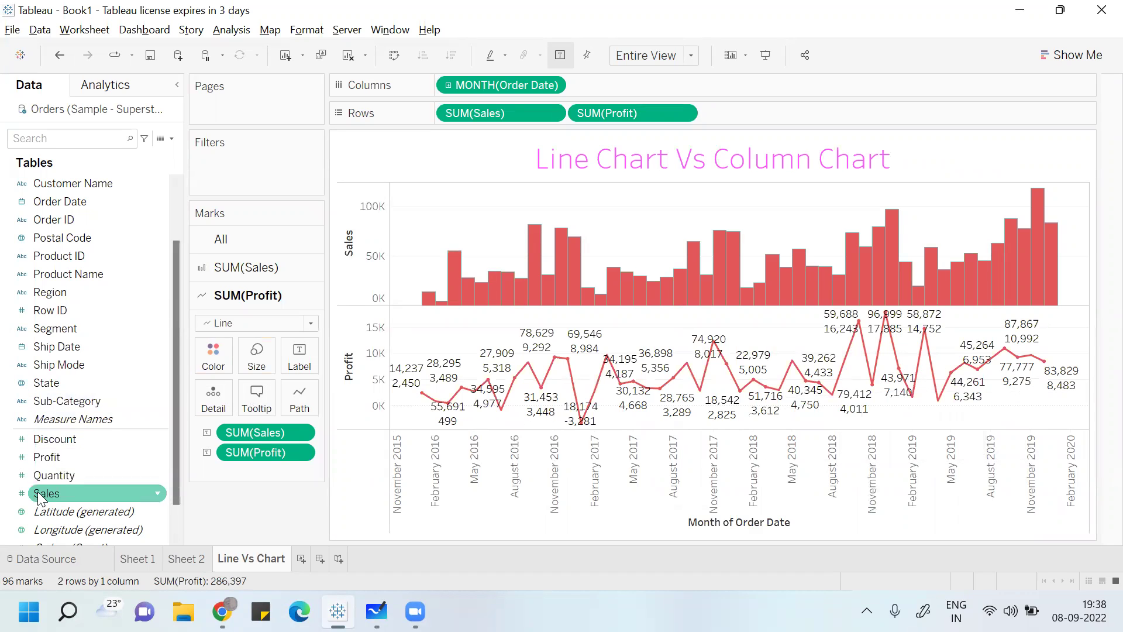
drag(47, 493, 283, 360)
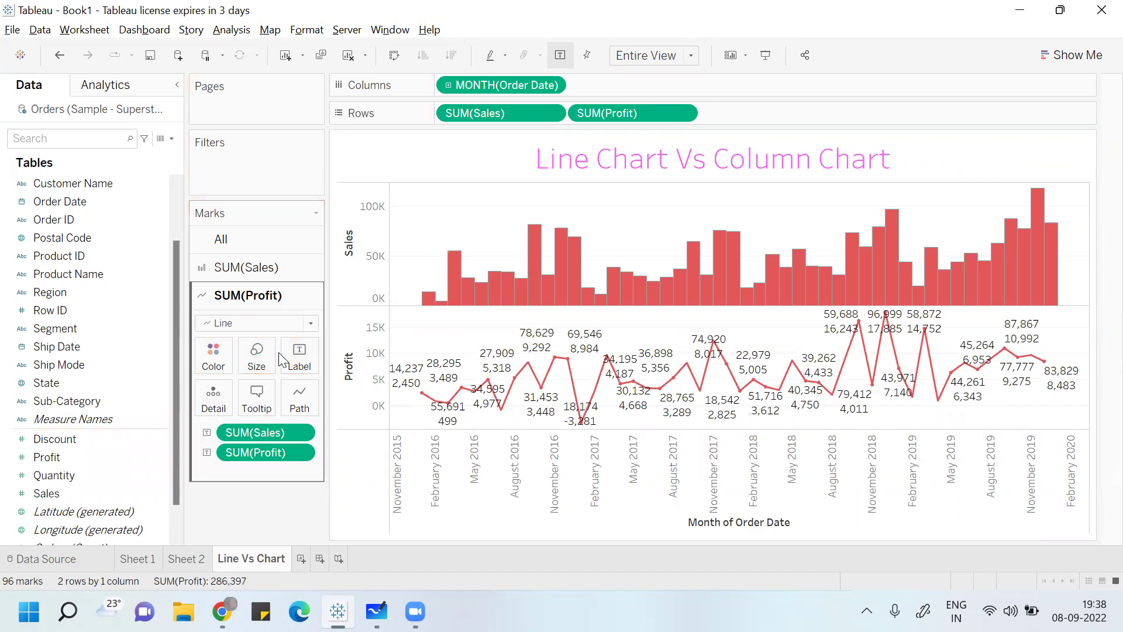
drag(68, 488, 304, 357)
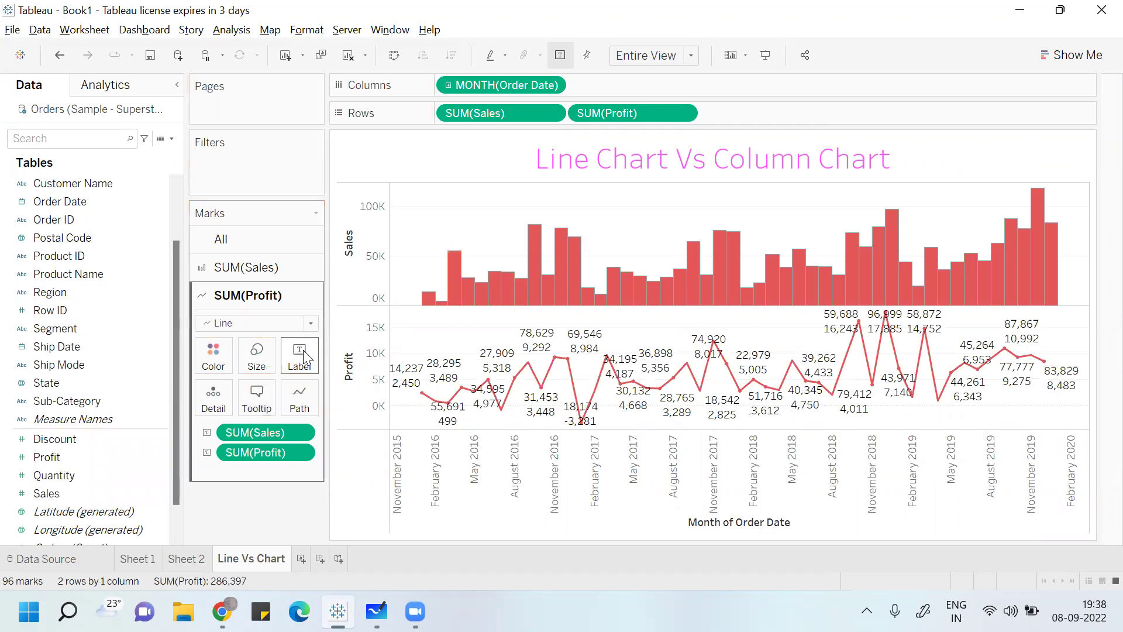